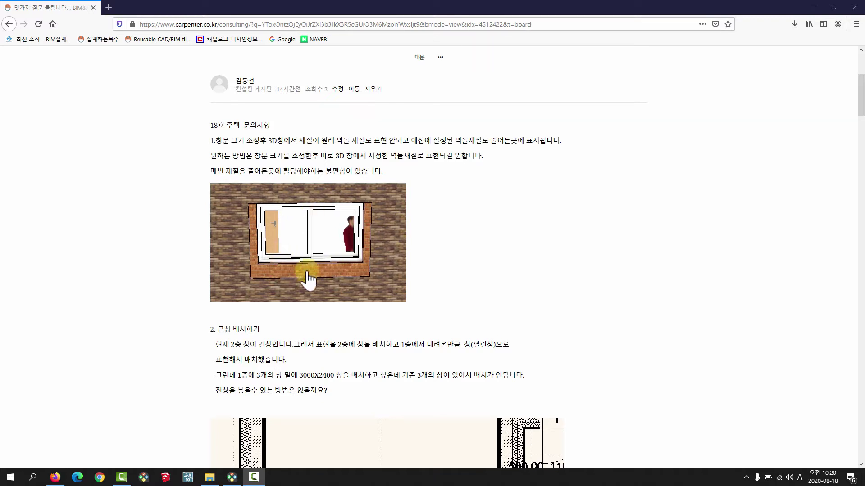
Step: Switch to ARCHLine.XP and find the material of the brick tiling on the wall between the entrance door and window
{"action": "left_click", "coordinate": [808, 2]}
{"action": "left_click", "coordinate": [812, 8]}
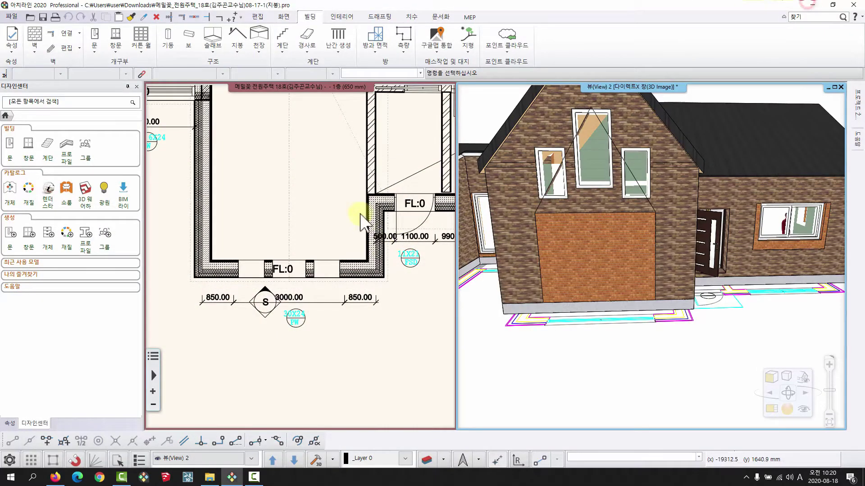
{"action": "scroll", "coordinate": [358, 216], "scroll_direction": "up", "scroll_amount": 1}
{"action": "scroll", "coordinate": [492, 243], "scroll_direction": "up", "scroll_amount": 3}
{"action": "mouse_move", "coordinate": [492, 243]}
{"action": "middle_mouse_down"}
{"action": "mouse_move", "coordinate": [556, 218]}
{"action": "mouse_move", "coordinate": [485, 230]}
{"action": "middle_mouse_up"}
{"action": "key", "text": "F3"}
{"action": "scroll", "coordinate": [485, 230], "scroll_direction": "up", "scroll_amount": 1}
{"action": "scroll", "coordinate": [412, 243], "scroll_direction": "up", "scroll_amount": 1}
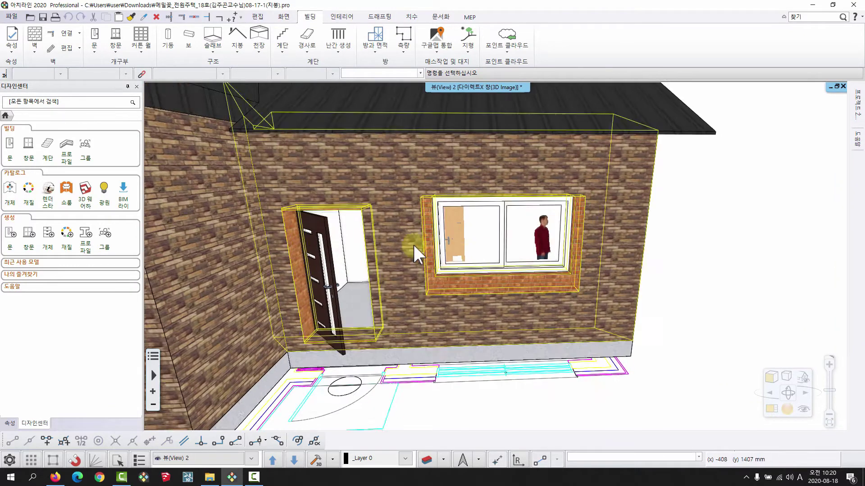
{"action": "scroll", "coordinate": [435, 233], "scroll_direction": "up", "scroll_amount": 1}
{"action": "right_click", "coordinate": [380, 151]}
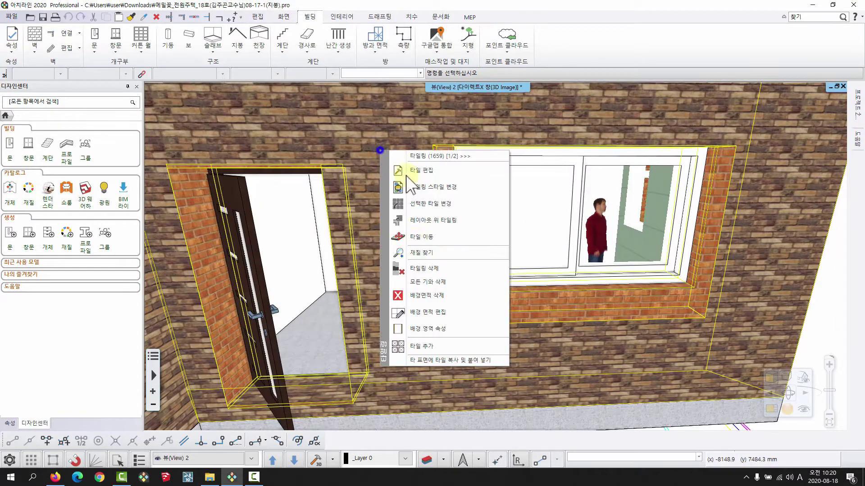
{"action": "left_click", "coordinate": [421, 250]}
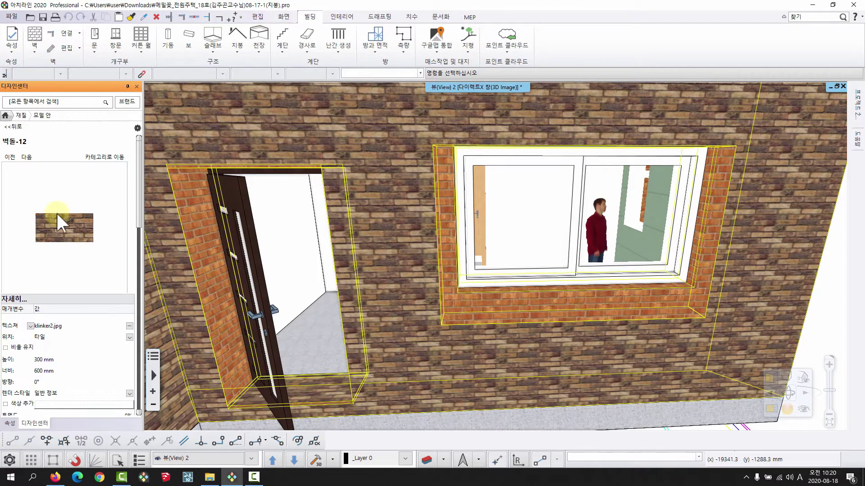
{"action": "left_click_drag", "start_coordinate": [57, 214], "coordinate": [445, 306]}
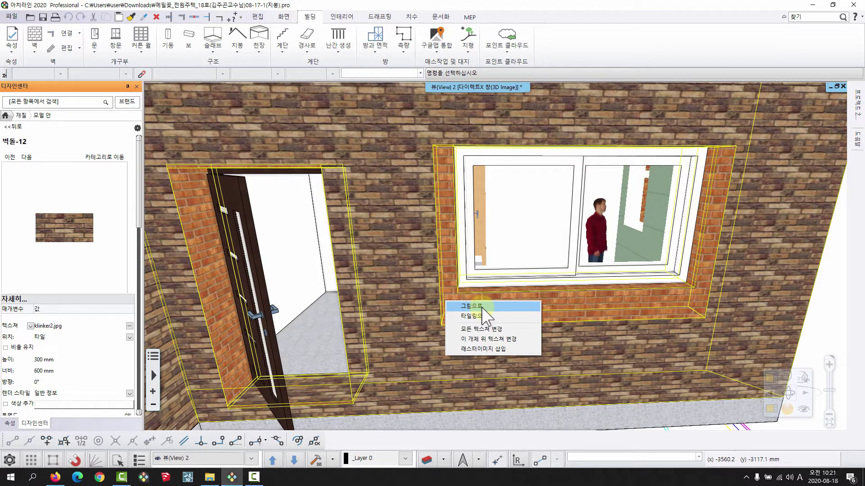
{"action": "left_click", "coordinate": [444, 266]}
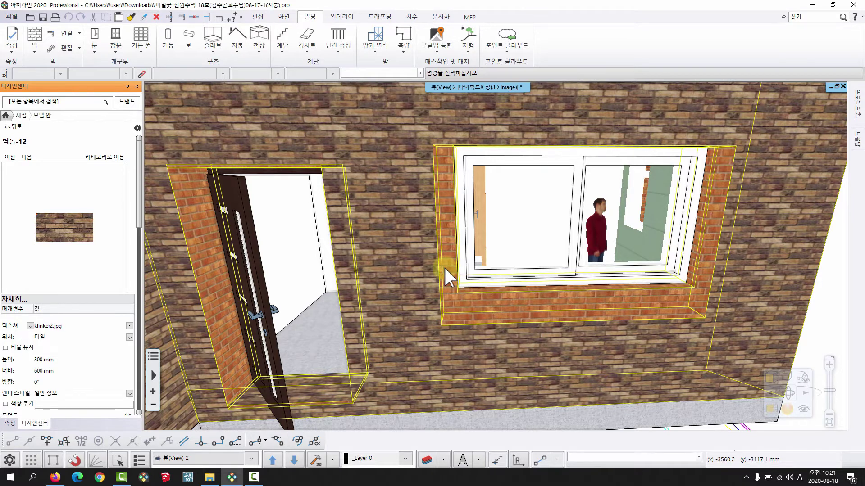
{"action": "left_click", "coordinate": [436, 249]}
{"action": "left_click", "coordinate": [416, 250]}
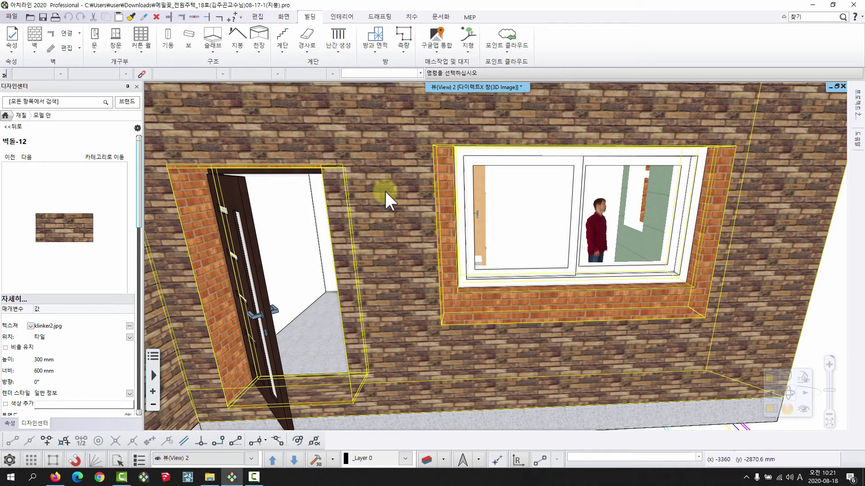
Step: Check the exterior finish material in the properties of the wall around the window, leaving the settings as they are
{"action": "right_click", "coordinate": [452, 301]}
{"action": "left_click", "coordinate": [459, 60]}
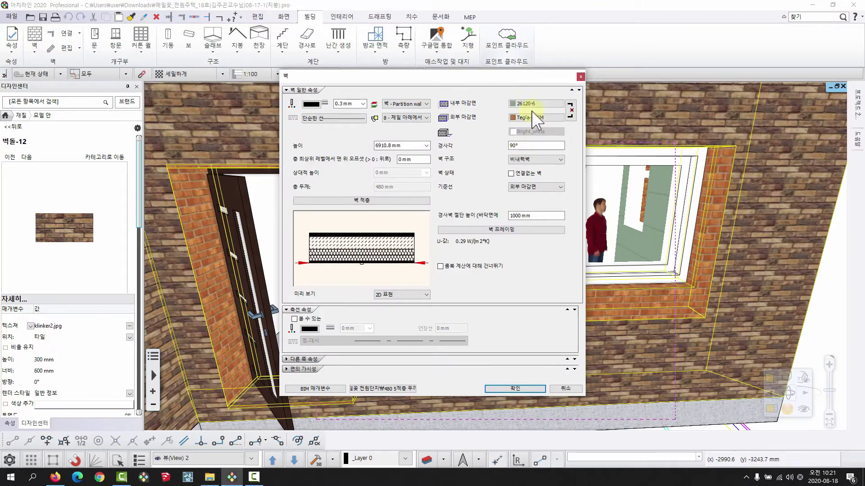
{"action": "left_click", "coordinate": [533, 118]}
{"action": "left_click_drag", "start_coordinate": [532, 75], "coordinate": [429, 111]}
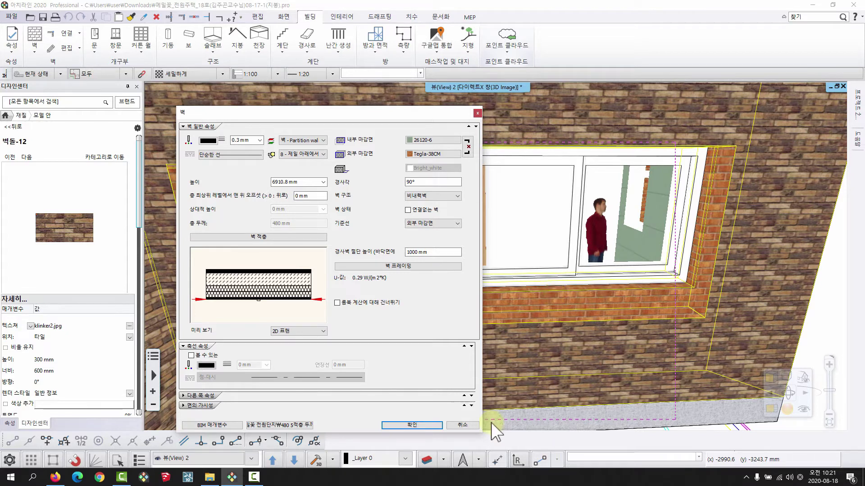
{"action": "left_click", "coordinate": [466, 425]}
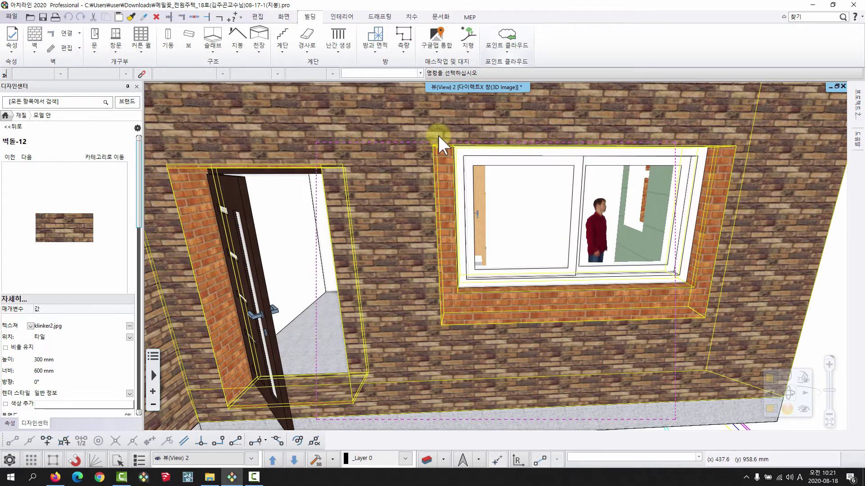
{"action": "left_click", "coordinate": [491, 193]}
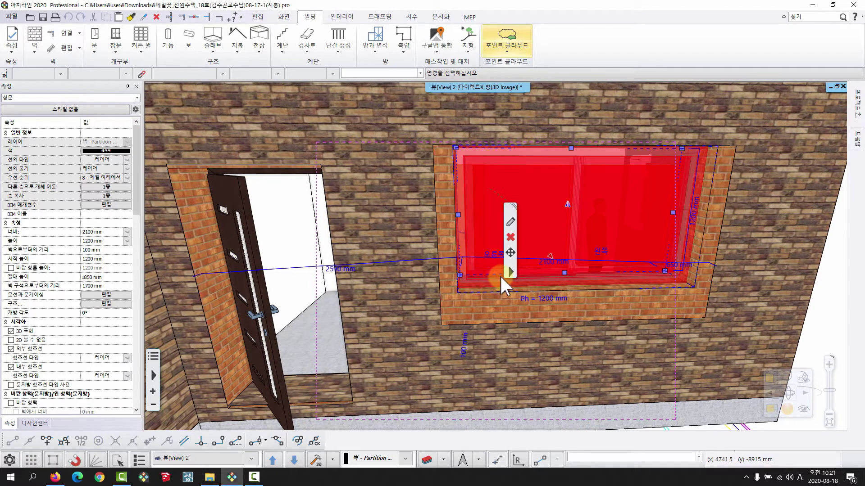
{"action": "left_click", "coordinate": [451, 282]}
{"action": "scroll", "coordinate": [428, 245], "scroll_direction": "down", "scroll_amount": 5}
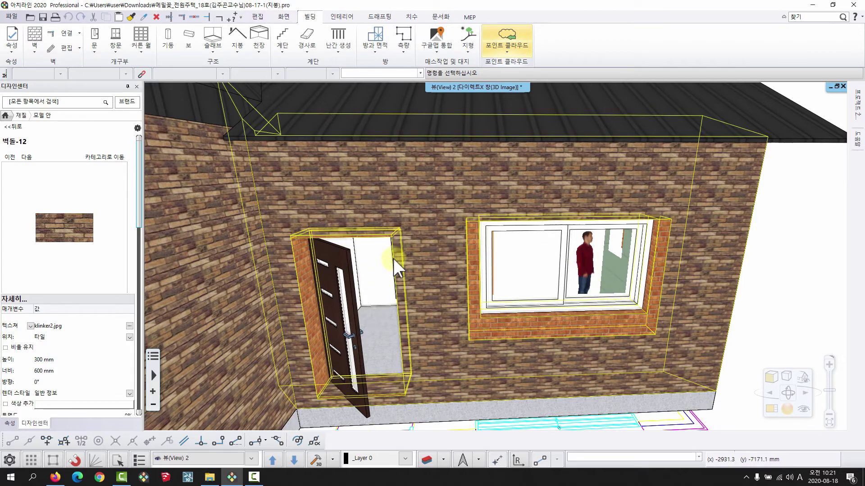
{"action": "scroll", "coordinate": [425, 243], "scroll_direction": "up", "scroll_amount": 5}
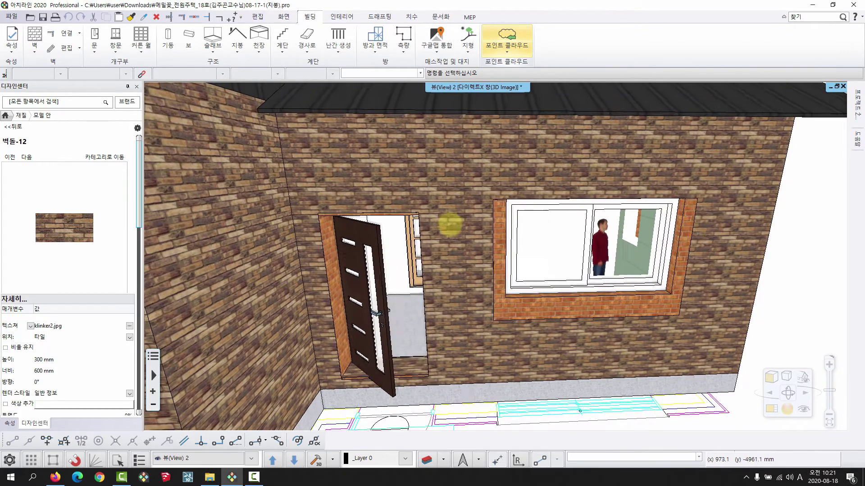
{"action": "scroll", "coordinate": [382, 141], "scroll_direction": "down", "scroll_amount": 3}
{"action": "scroll", "coordinate": [359, 189], "scroll_direction": "up", "scroll_amount": 2}
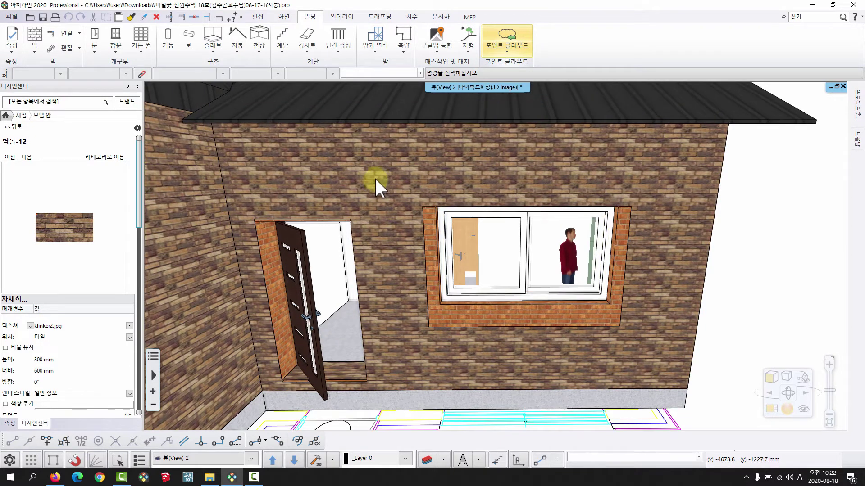
{"action": "right_click", "coordinate": [378, 172]}
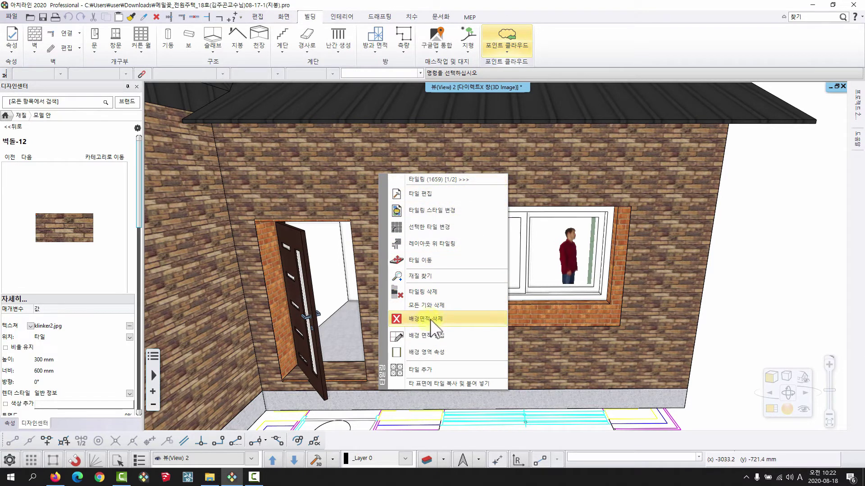
{"action": "left_click", "coordinate": [434, 335]}
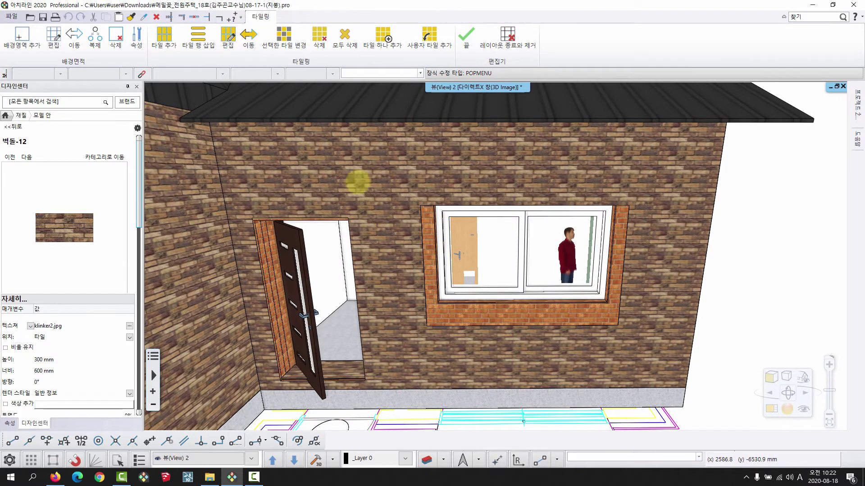
{"action": "mouse_move", "coordinate": [361, 163]}
{"action": "middle_mouse_down"}
{"action": "mouse_move", "coordinate": [338, 169]}
{"action": "mouse_move", "coordinate": [348, 167]}
{"action": "mouse_move", "coordinate": [345, 159]}
{"action": "mouse_move", "coordinate": [362, 159]}
{"action": "mouse_move", "coordinate": [363, 172]}
{"action": "middle_mouse_up"}
{"action": "key", "text": "Escape"}
Step: Lay out the wall's brick tiling as a flat drawing in the empty area beside the floor plan
{"action": "right_click", "coordinate": [362, 166]}
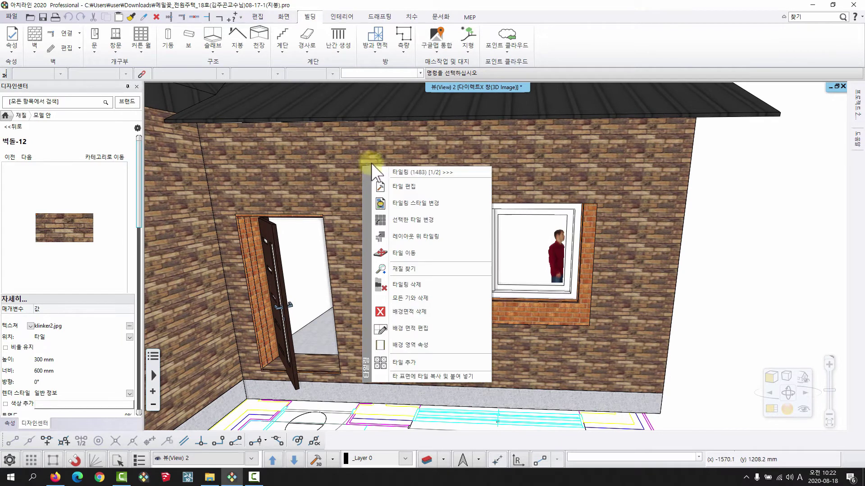
{"action": "left_click", "coordinate": [452, 240]}
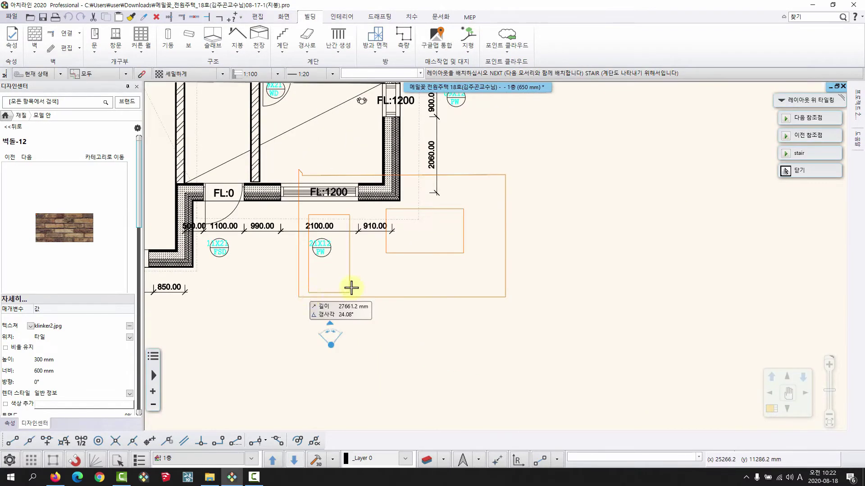
{"action": "left_click", "coordinate": [449, 360]}
{"action": "middle_click_drag", "start_coordinate": [522, 340], "coordinate": [449, 342]}
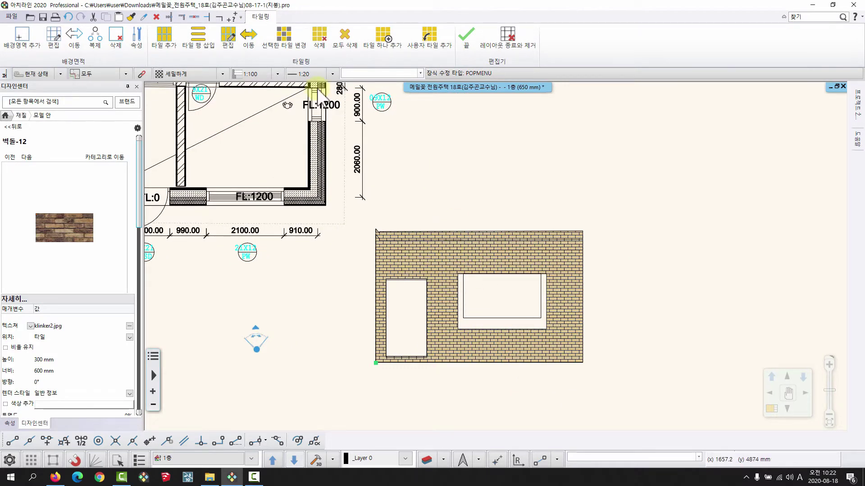
Step: Delete the brick tiling's background area from the layout and finish the tiling edit
{"action": "left_click", "coordinate": [114, 35]}
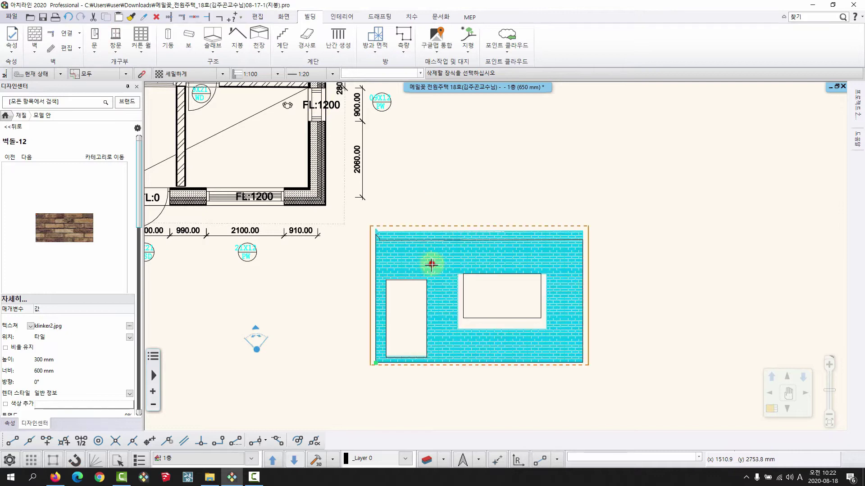
{"action": "left_click", "coordinate": [459, 265]}
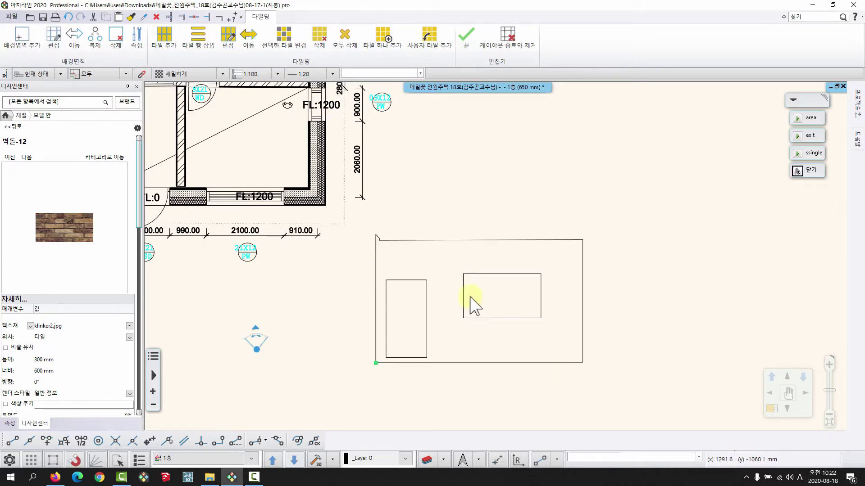
{"action": "left_click", "coordinate": [467, 35]}
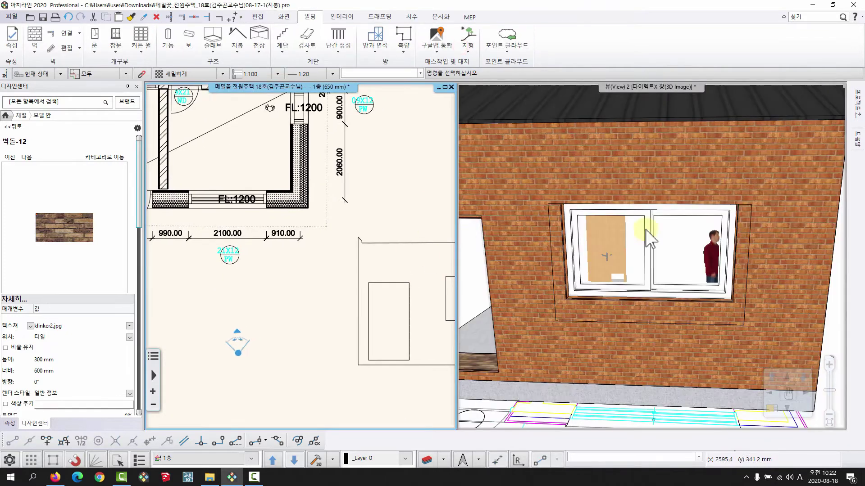
Step: Apply the 벽돌-12 brick material to the window wall in 3D, changing the texture on this object only
{"action": "middle_click_drag", "start_coordinate": [646, 223], "coordinate": [569, 285]}
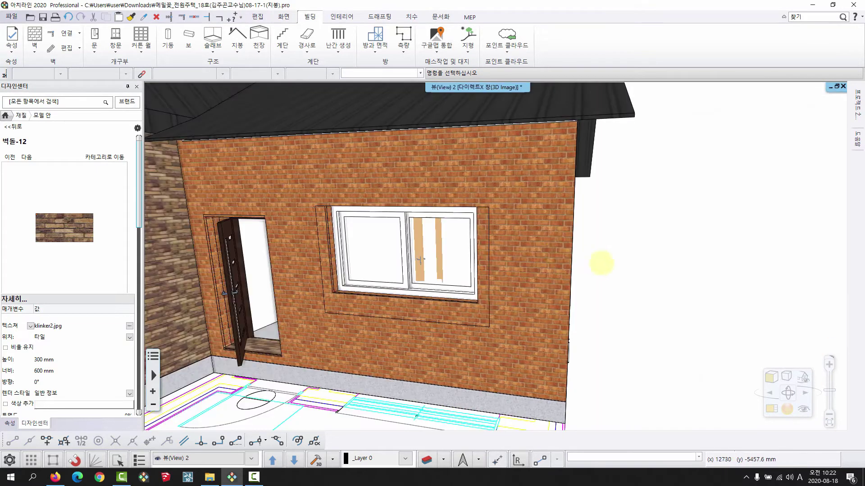
{"action": "scroll", "coordinate": [603, 264], "scroll_direction": "up", "scroll_amount": 3}
{"action": "middle_click_drag", "start_coordinate": [436, 245], "coordinate": [429, 244]}
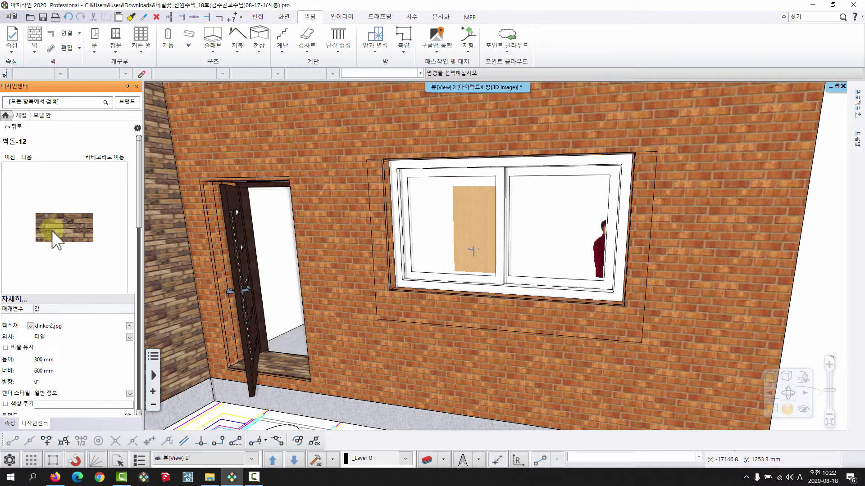
{"action": "left_click_drag", "start_coordinate": [52, 230], "coordinate": [325, 210]}
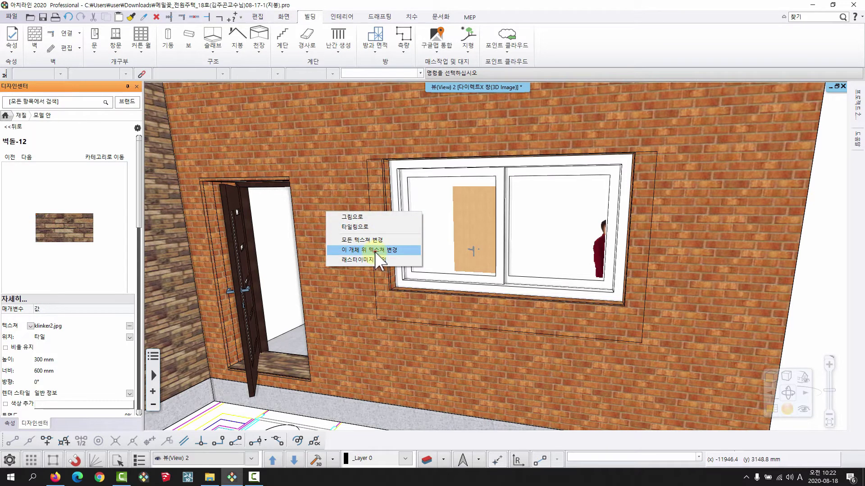
{"action": "left_click", "coordinate": [374, 252]}
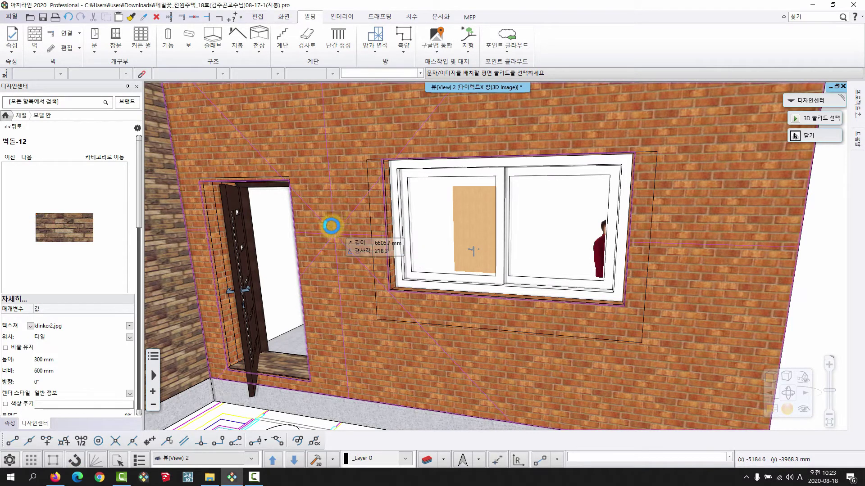
{"action": "left_click", "coordinate": [336, 235]}
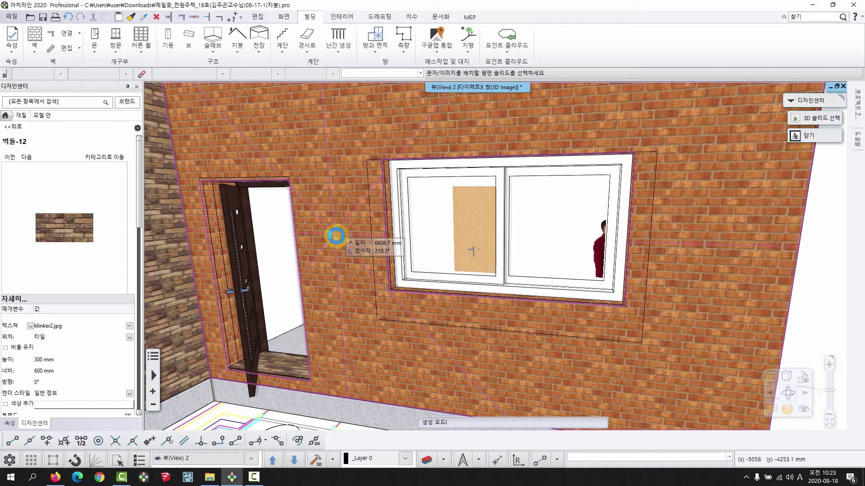
{"action": "scroll", "coordinate": [417, 312], "scroll_direction": "down", "scroll_amount": 3}
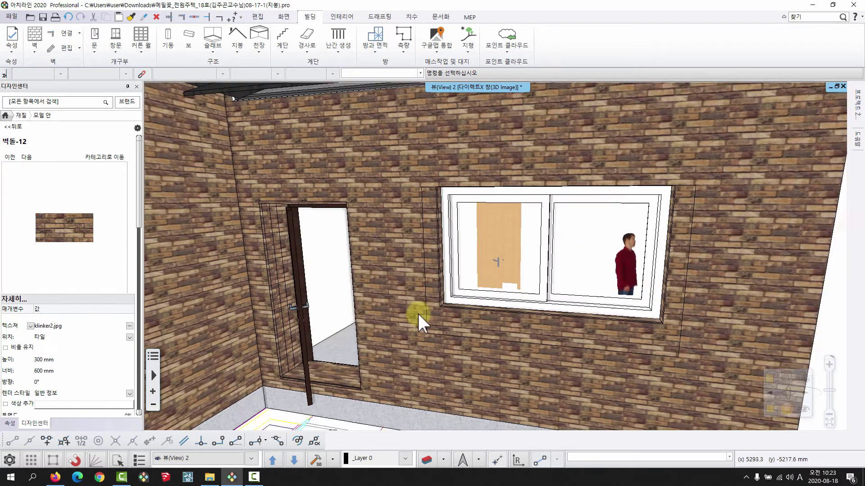
Step: Set the window's width to 1800 mm and look over the wall around the resized opening
{"action": "left_click", "coordinate": [495, 276]}
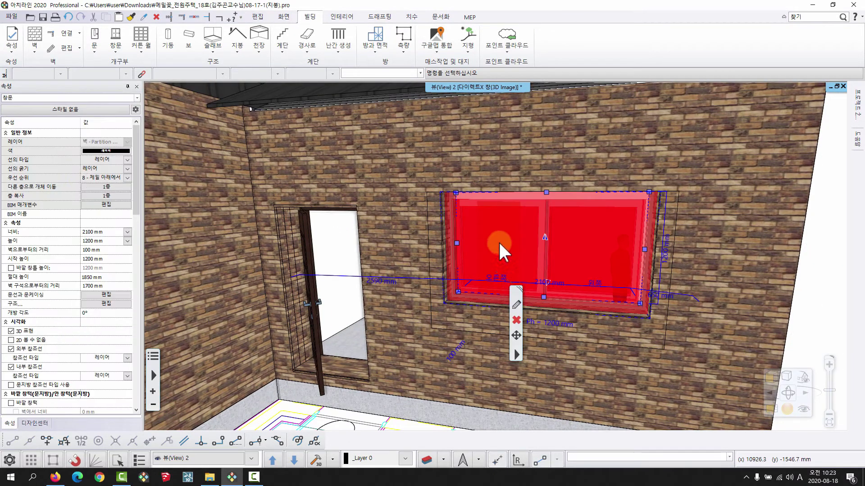
{"action": "left_click", "coordinate": [110, 232]}
{"action": "type", "text": "1800"}
{"action": "key", "text": "Return"}
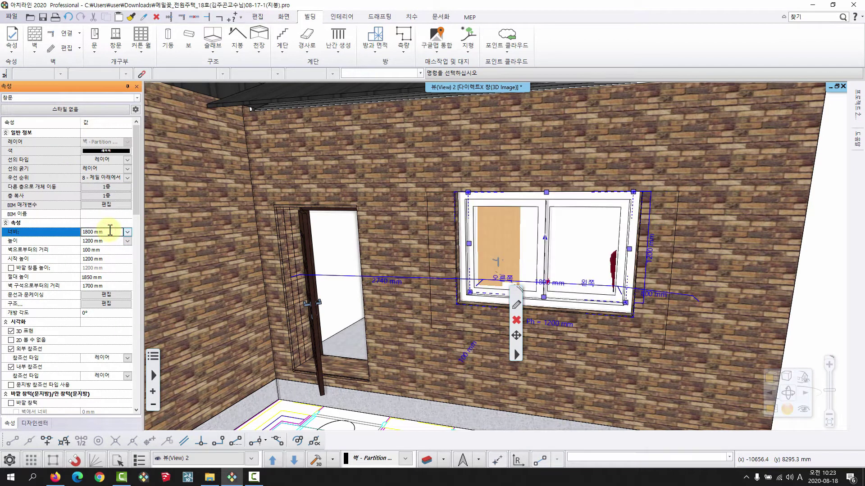
{"action": "scroll", "coordinate": [491, 272], "scroll_direction": "down", "scroll_amount": 2}
{"action": "middle_click_drag", "start_coordinate": [487, 267], "coordinate": [355, 136]}
{"action": "key", "text": "Escape"}
Step: Reapply the 벽돌-12 texture to the wall around the resized window, again for this object only
{"action": "left_click", "coordinate": [355, 135]}
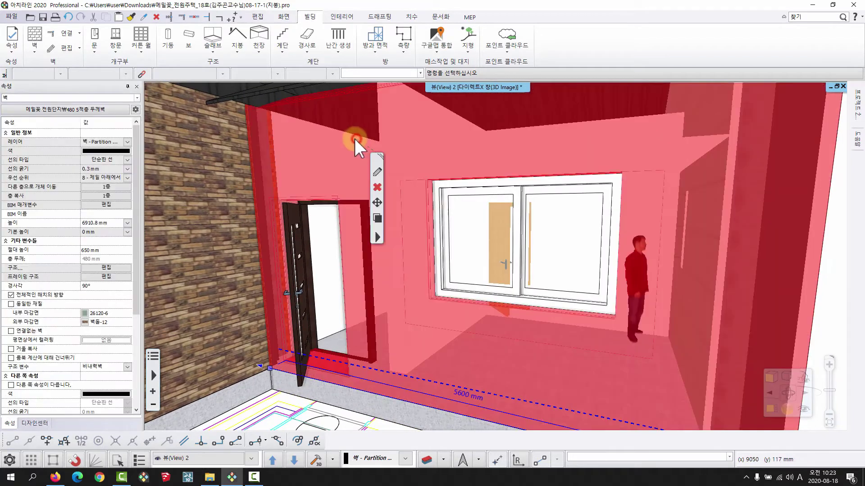
{"action": "key", "text": "Escape"}
{"action": "left_click_drag", "start_coordinate": [76, 223], "coordinate": [353, 166]}
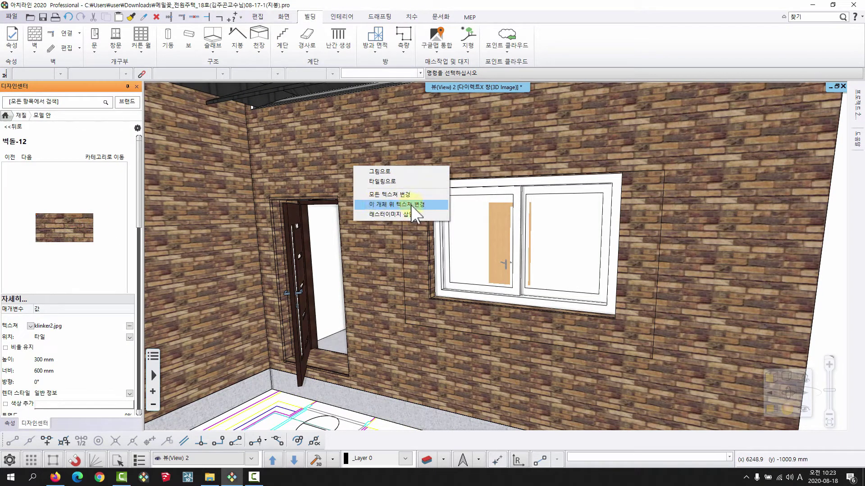
{"action": "left_click", "coordinate": [388, 204]}
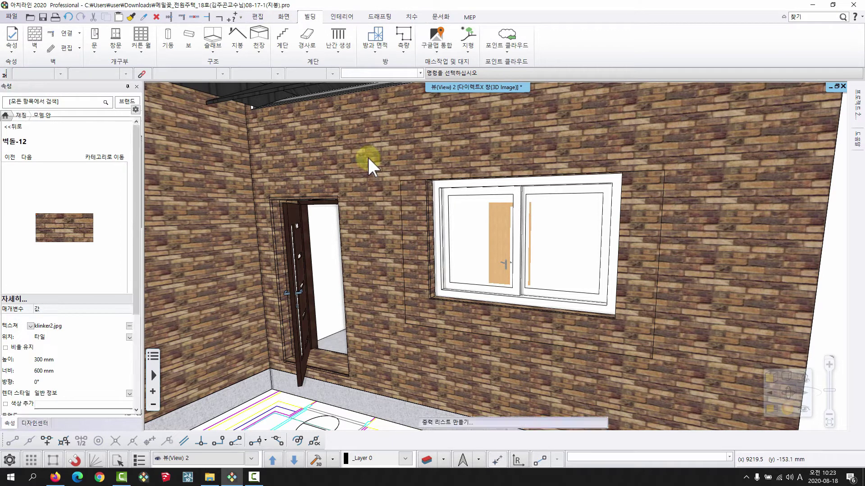
{"action": "left_click", "coordinate": [366, 156]}
Step: Check which exterior finish the retextured wall's properties use, and close them without changes
{"action": "right_click", "coordinate": [368, 158]}
{"action": "left_click", "coordinate": [412, 169]}
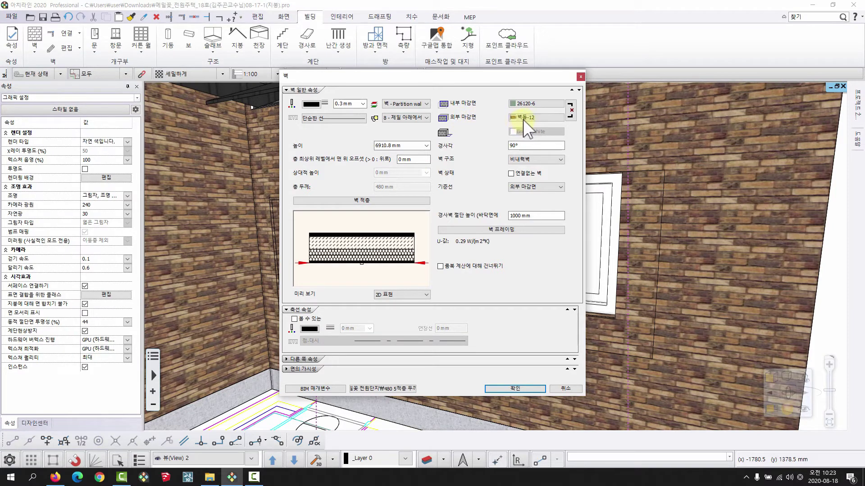
{"action": "left_click", "coordinate": [581, 77]}
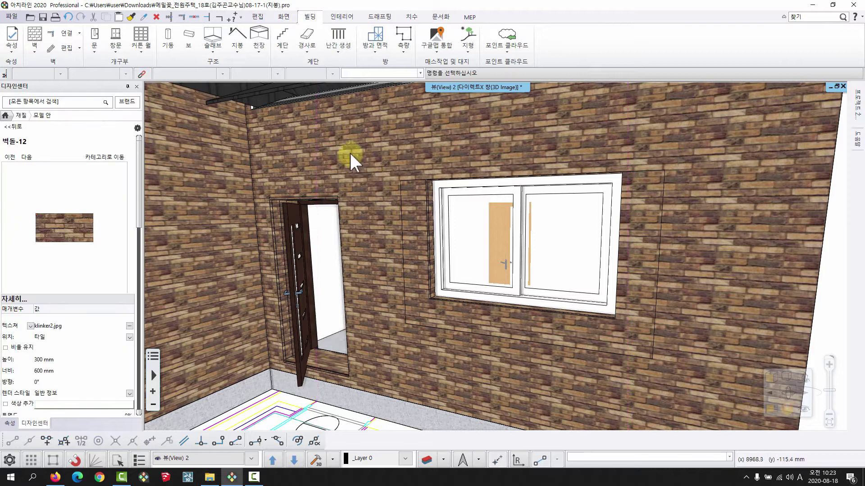
{"action": "left_click", "coordinate": [61, 233]}
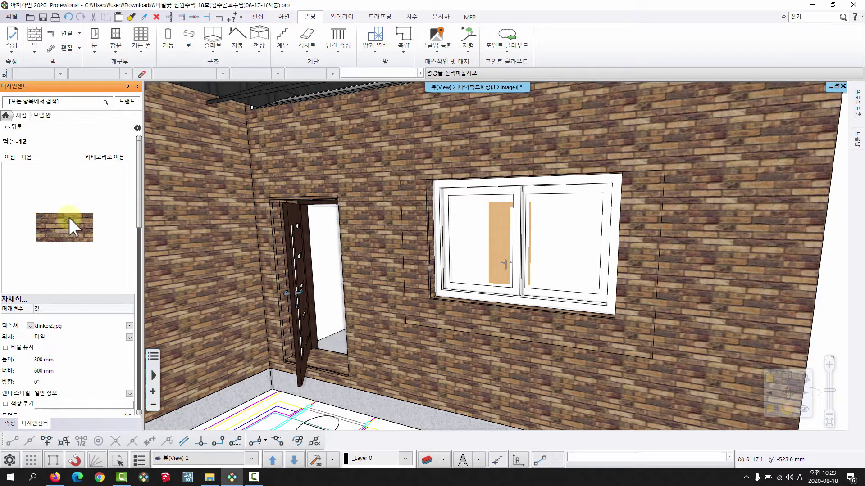
{"action": "left_click", "coordinate": [303, 158]}
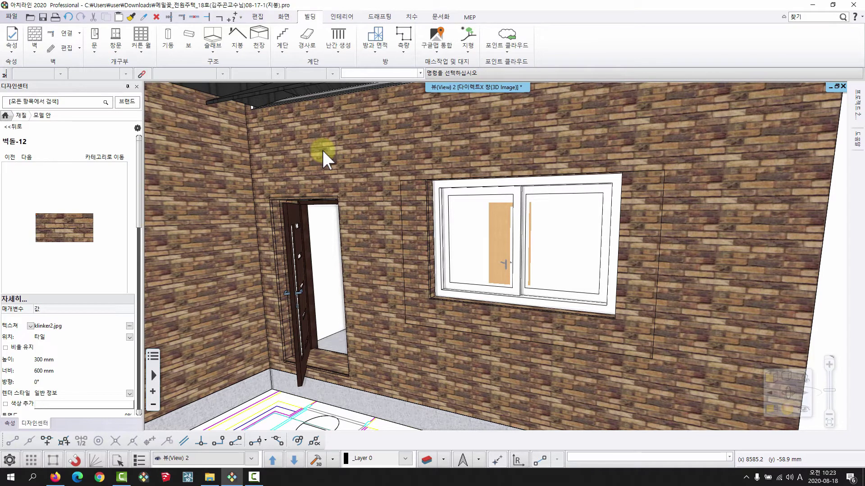
{"action": "scroll", "coordinate": [389, 275], "scroll_direction": "down", "scroll_amount": 2}
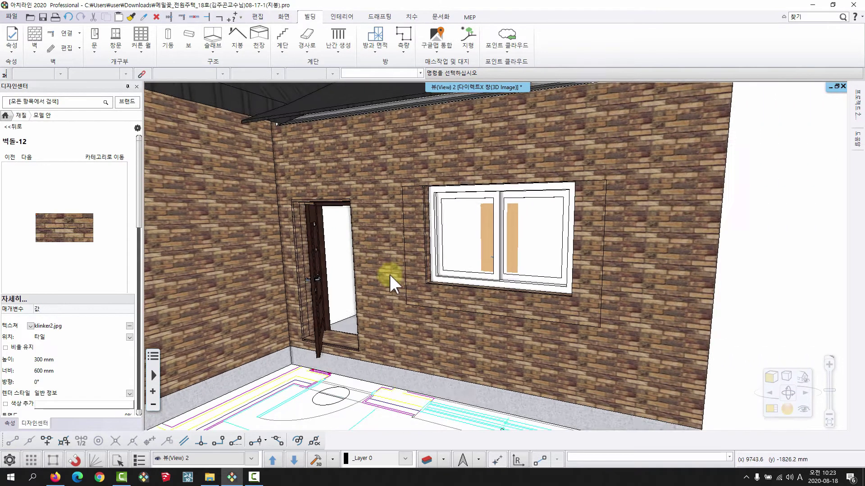
{"action": "middle_click_drag", "start_coordinate": [388, 273], "coordinate": [437, 209]}
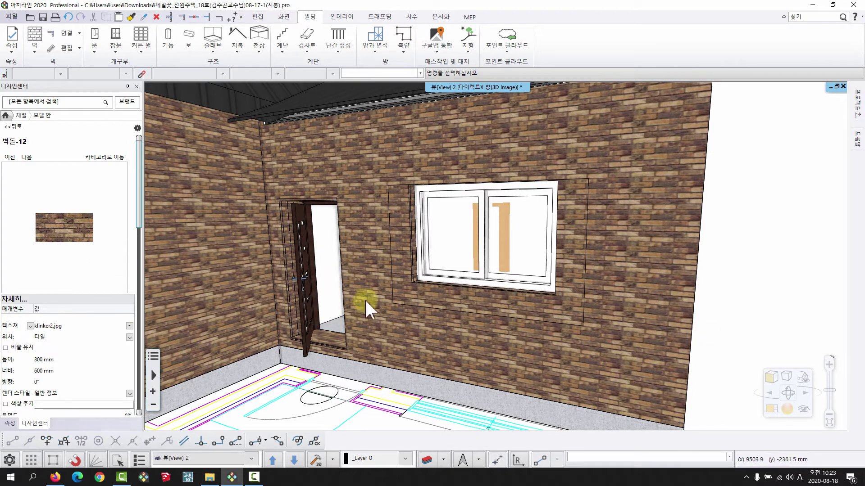
{"action": "middle_click_drag", "start_coordinate": [504, 308], "coordinate": [485, 251]}
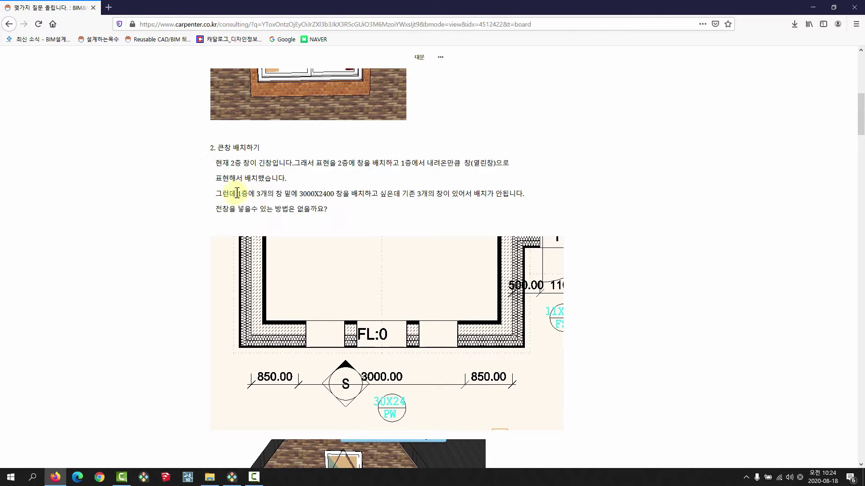
Step: Read the web page question about placing a 3000X2400 window below the three existing windows, and return to the house model
{"action": "double_click", "coordinate": [308, 194]}
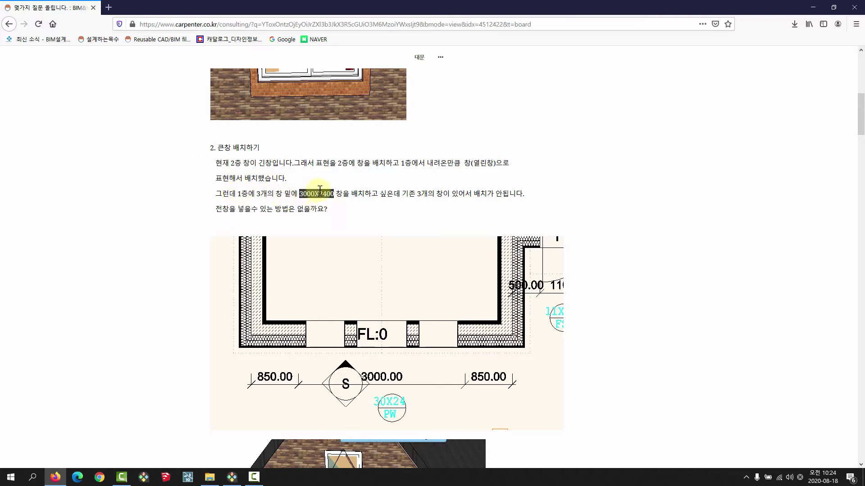
{"action": "left_click", "coordinate": [461, 195]}
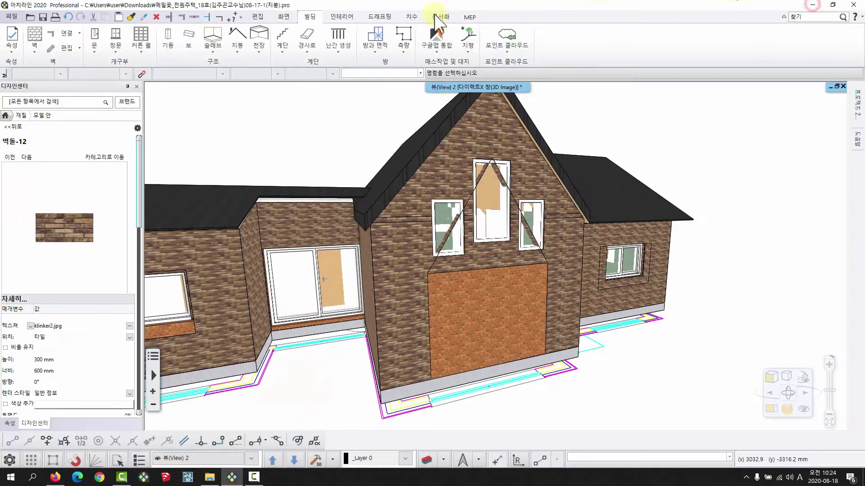
{"action": "left_click", "coordinate": [813, 7]}
Step: Temporarily hide the three windows of the gable wall in the 3D view with the isolation (고립화) function
{"action": "scroll", "coordinate": [507, 211], "scroll_direction": "up", "scroll_amount": 5}
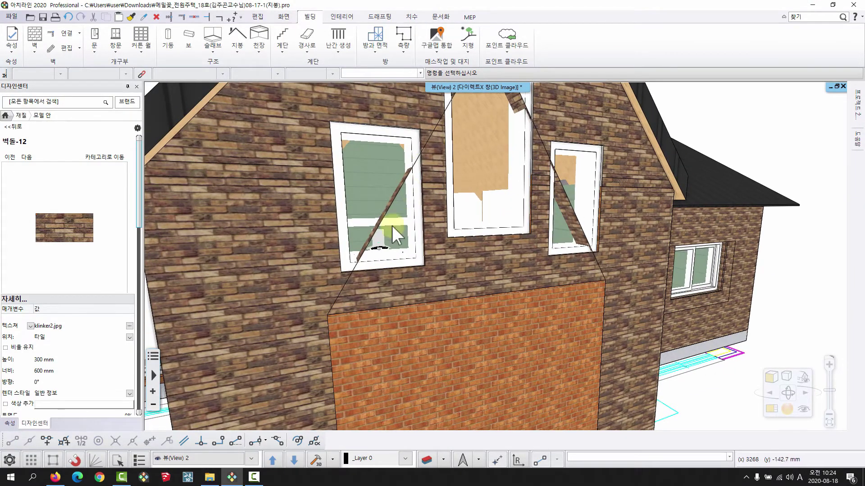
{"action": "middle_click_drag", "start_coordinate": [585, 243], "coordinate": [571, 242]}
{"action": "right_click", "coordinate": [574, 224]}
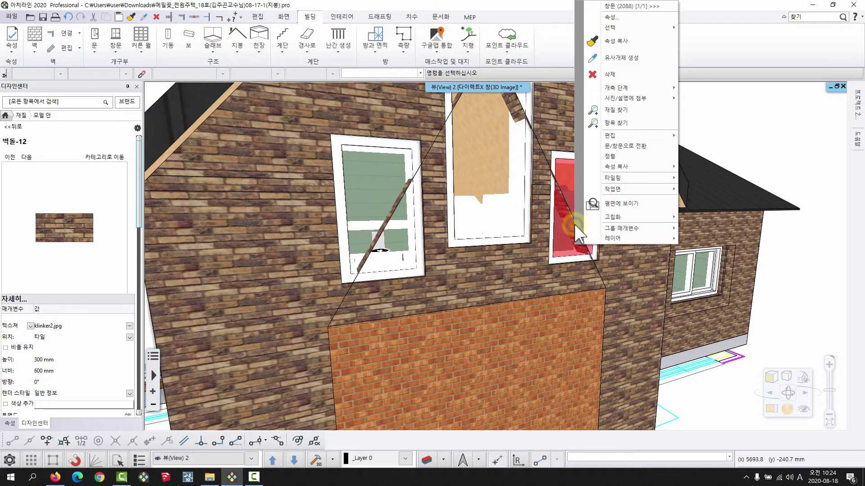
{"action": "middle_click_drag", "start_coordinate": [521, 199], "coordinate": [506, 236]}
{"action": "scroll", "coordinate": [510, 136], "scroll_direction": "up", "scroll_amount": 3}
{"action": "right_click", "coordinate": [509, 138]}
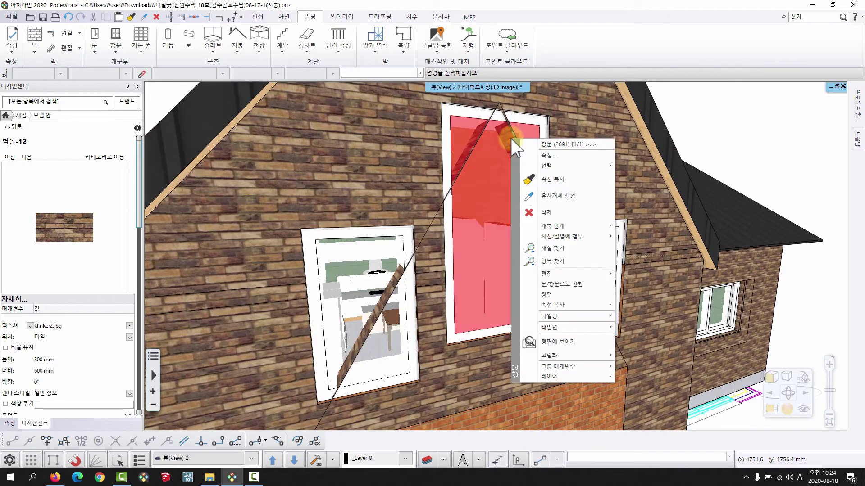
{"action": "left_click", "coordinate": [482, 180]}
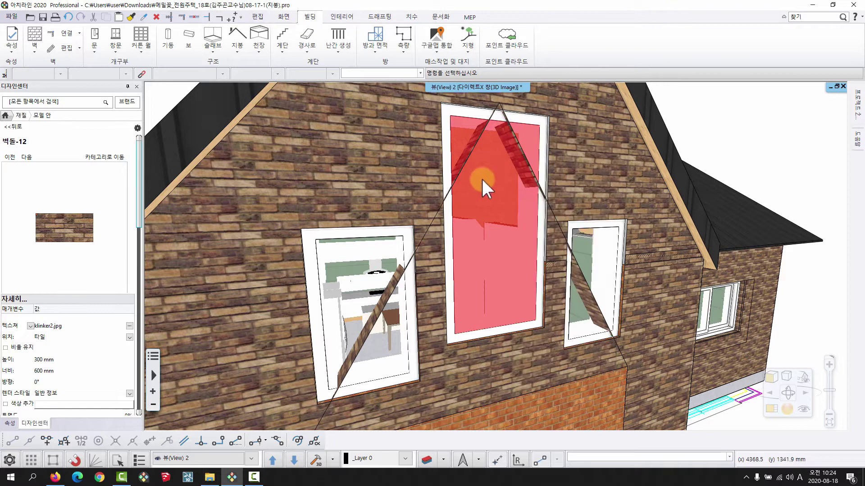
{"action": "right_click", "coordinate": [487, 206]}
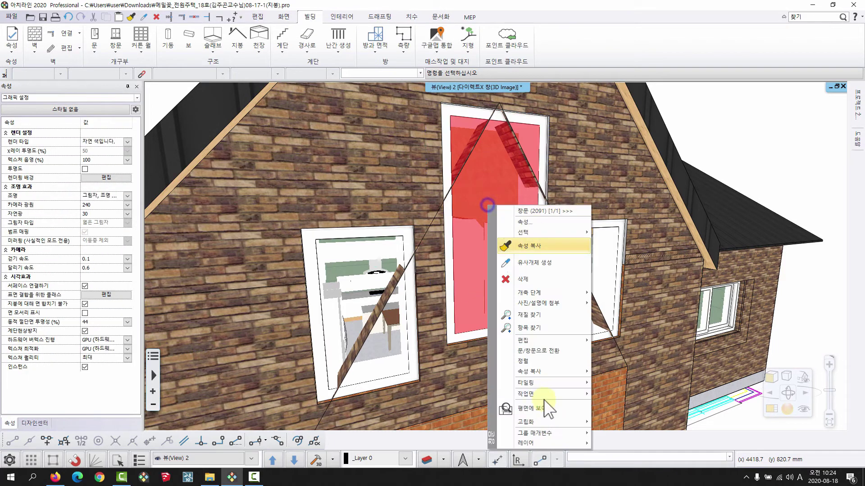
{"action": "left_click", "coordinate": [558, 421]}
{"action": "left_click", "coordinate": [638, 420]}
{"action": "left_click", "coordinate": [372, 260]}
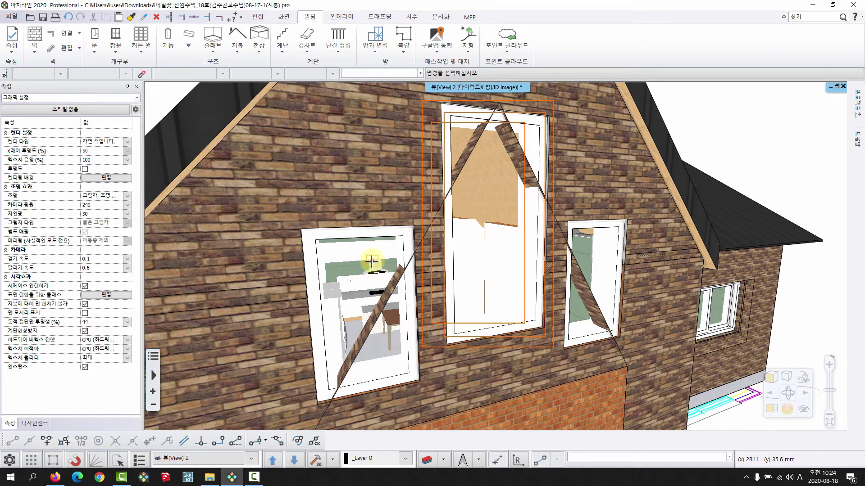
{"action": "left_click", "coordinate": [609, 248]}
{"action": "right_click", "coordinate": [609, 246]}
Step: Delete the background areas of the two slanted brick tiling strips that cross the gable window openings
{"action": "middle_click_drag", "start_coordinate": [509, 136], "coordinate": [515, 149]}
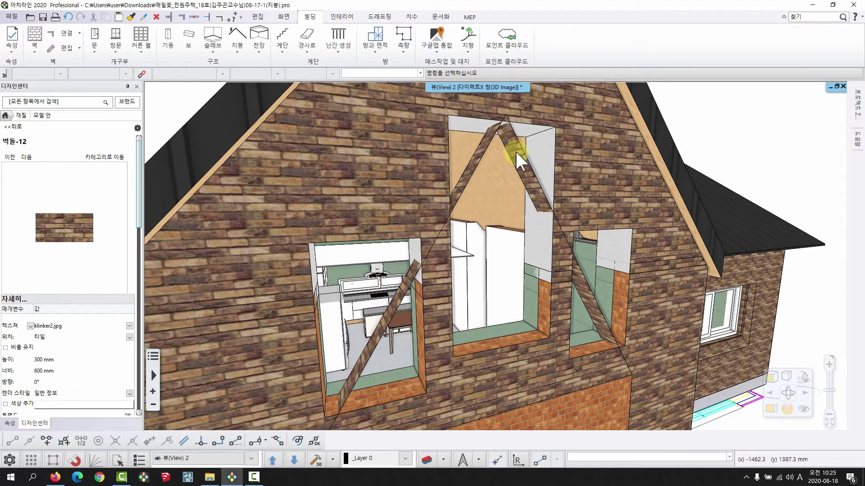
{"action": "right_click", "coordinate": [515, 149]}
{"action": "left_click", "coordinate": [558, 296]}
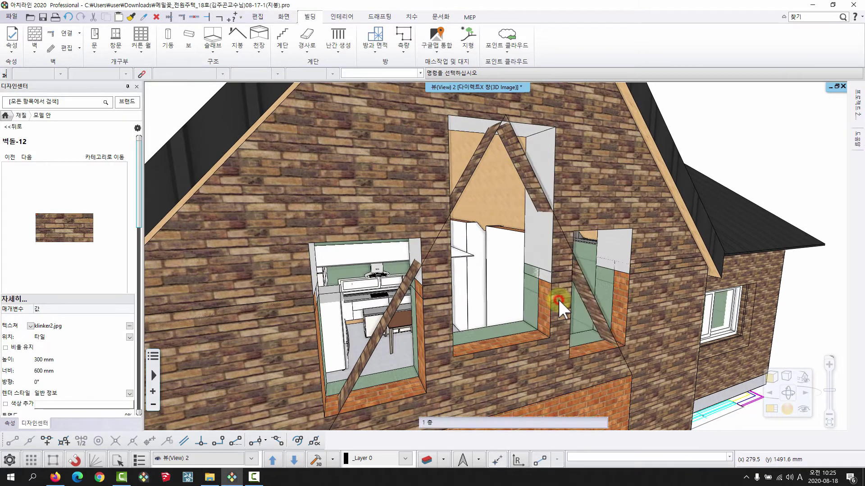
{"action": "right_click", "coordinate": [479, 155]}
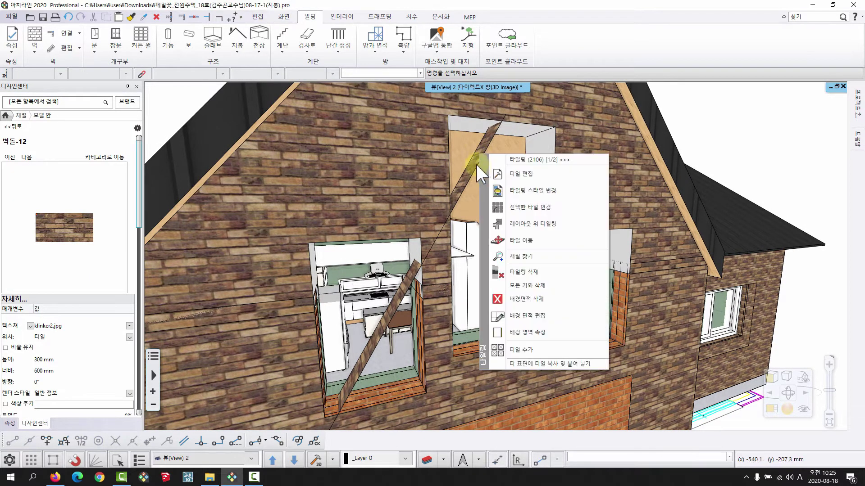
{"action": "left_click", "coordinate": [521, 301]}
Step: Try to delete the background area of the brick tiling on the upper gable wall directly in 3D
{"action": "scroll", "coordinate": [539, 247], "scroll_direction": "down", "scroll_amount": 5}
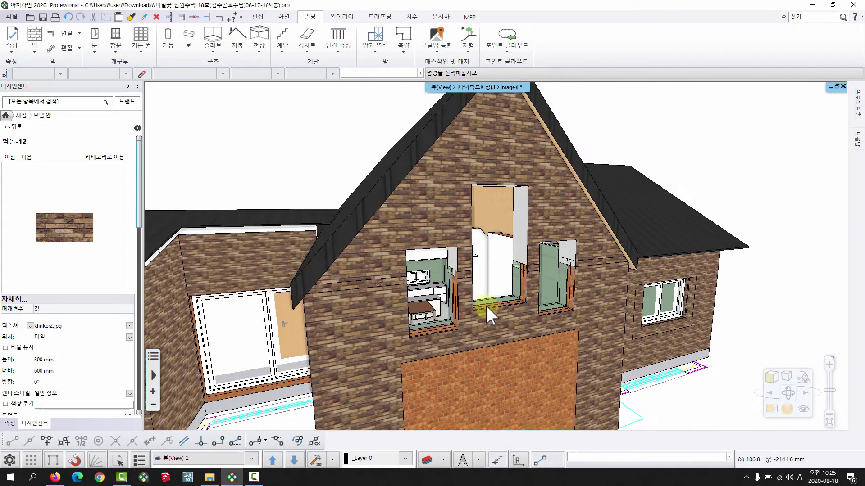
{"action": "middle_click_drag", "start_coordinate": [483, 297], "coordinate": [481, 280]}
{"action": "right_click", "coordinate": [423, 172]}
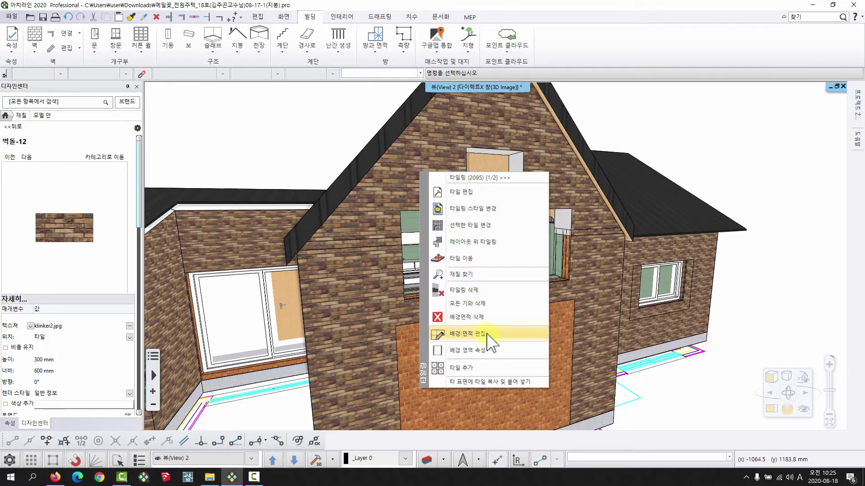
{"action": "left_click", "coordinate": [487, 317]}
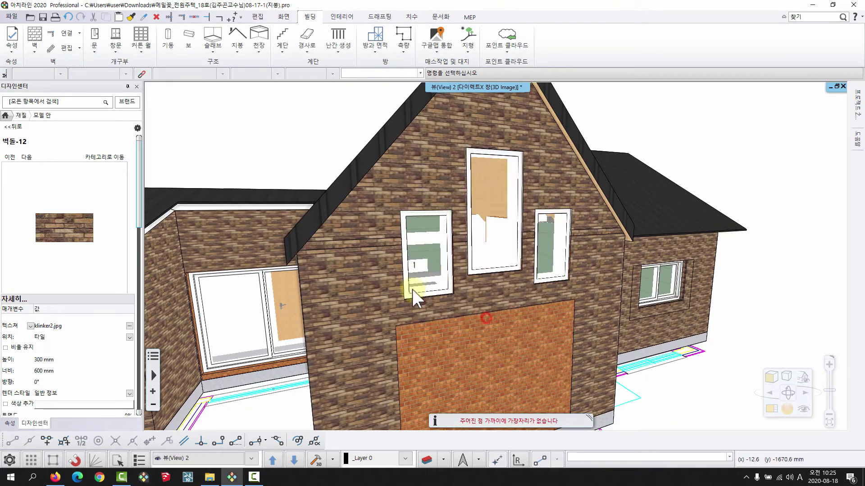
{"action": "right_click", "coordinate": [424, 169]}
{"action": "left_click", "coordinate": [469, 314]}
Step: Lay out the upper gable wall's brick tiling in the second-floor plan, delete its background area and end the layout editing
{"action": "right_click", "coordinate": [444, 152]}
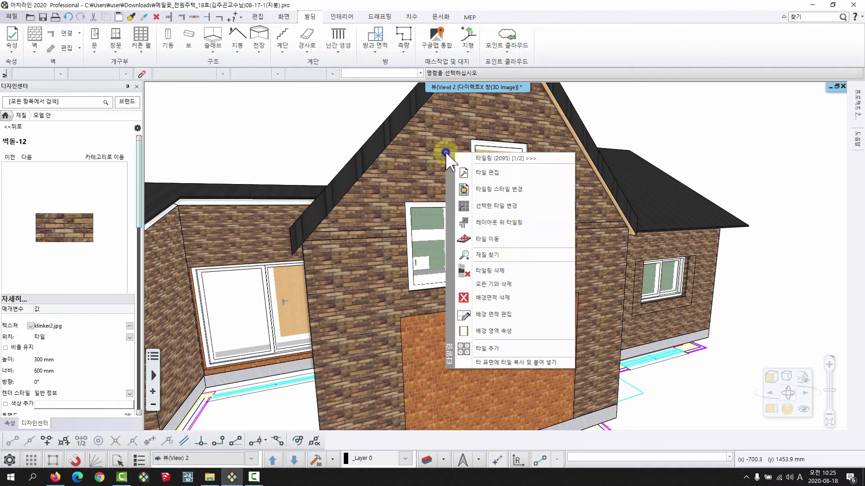
{"action": "left_click", "coordinate": [541, 222]}
{"action": "left_click", "coordinate": [381, 329]}
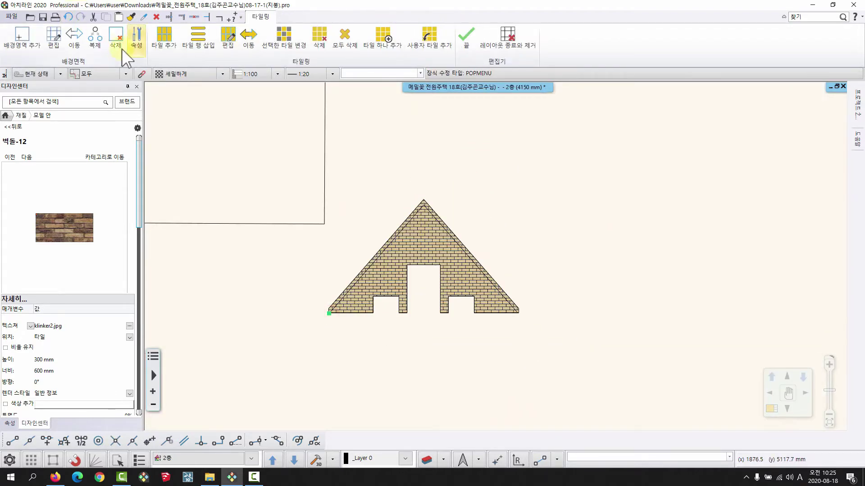
{"action": "left_click", "coordinate": [116, 41]}
{"action": "left_click", "coordinate": [436, 247]}
{"action": "scroll", "coordinate": [433, 252], "scroll_direction": "down", "scroll_amount": 3}
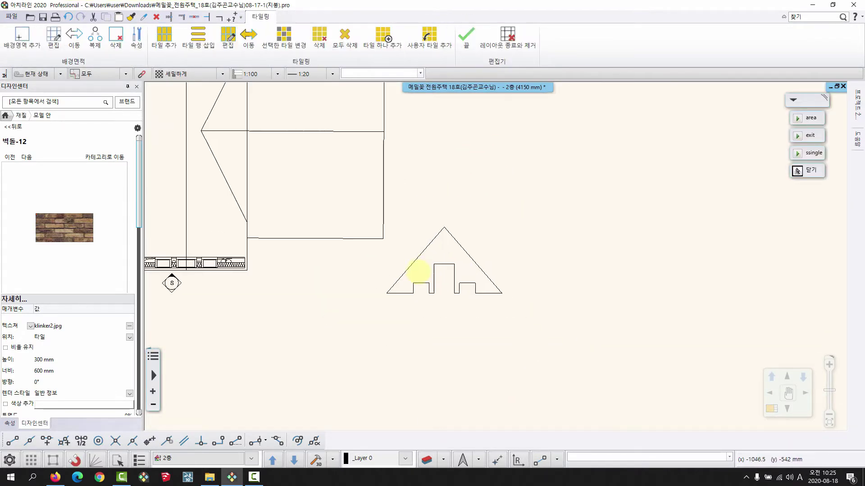
{"action": "middle_click_drag", "start_coordinate": [419, 271], "coordinate": [409, 287]}
{"action": "right_click", "coordinate": [479, 259]}
Step: Lay out the lower gable wall's brick tiling in the first-floor plan and delete its background area
{"action": "right_click", "coordinate": [510, 268]}
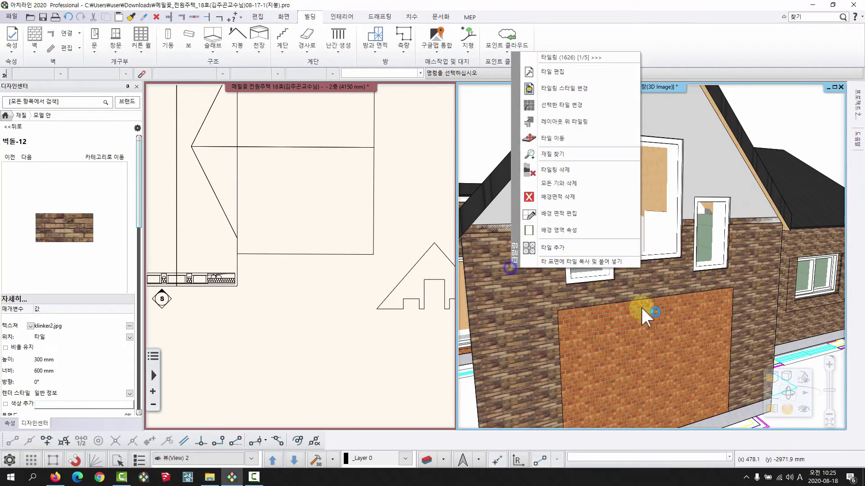
{"action": "left_click", "coordinate": [642, 309]}
{"action": "right_click", "coordinate": [522, 282]}
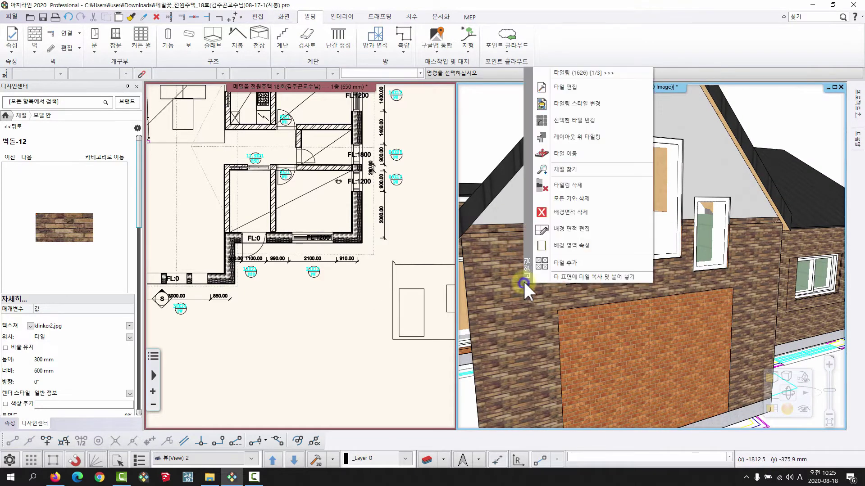
{"action": "left_click", "coordinate": [579, 136]}
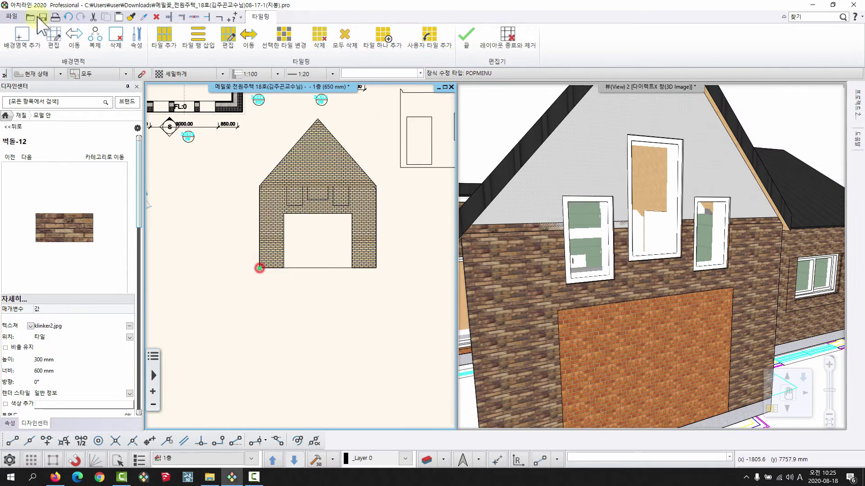
{"action": "left_click", "coordinate": [116, 35]}
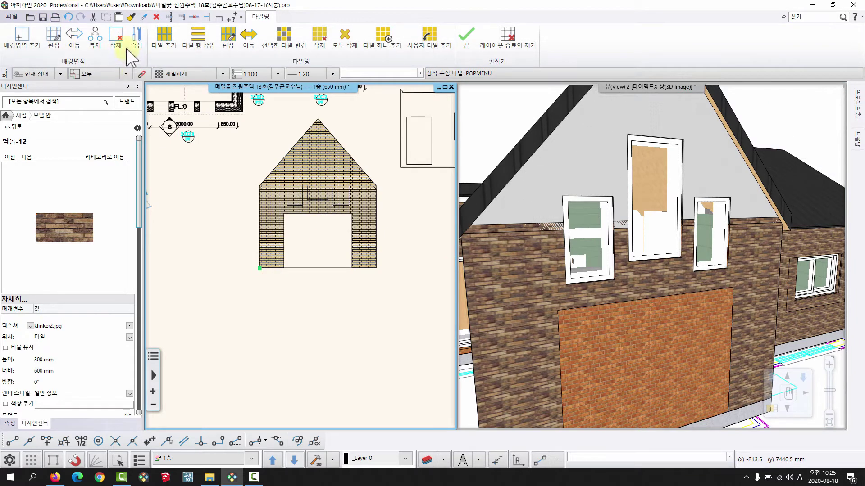
{"action": "left_click", "coordinate": [318, 158]}
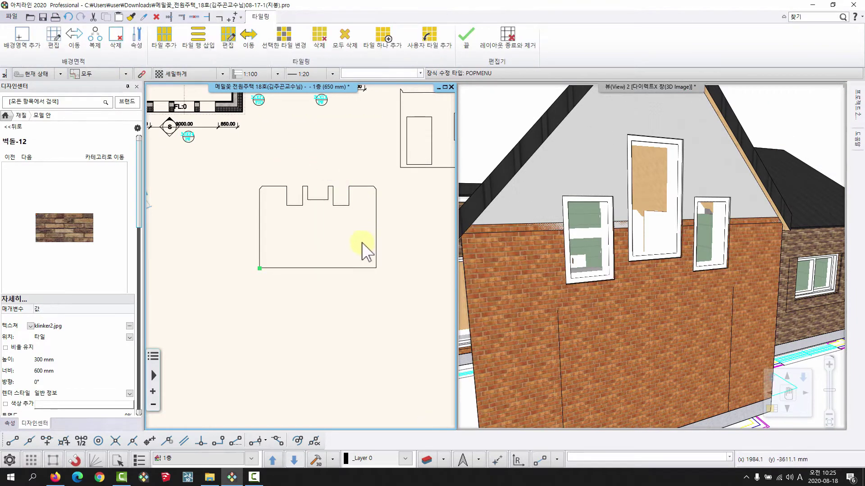
Step: End the tiling layout editing and clear the leftover wall outlines from the first-floor plan
{"action": "middle_click_drag", "start_coordinate": [316, 268], "coordinate": [306, 288]}
{"action": "left_click", "coordinate": [411, 309]}
{"action": "right_click", "coordinate": [378, 257]}
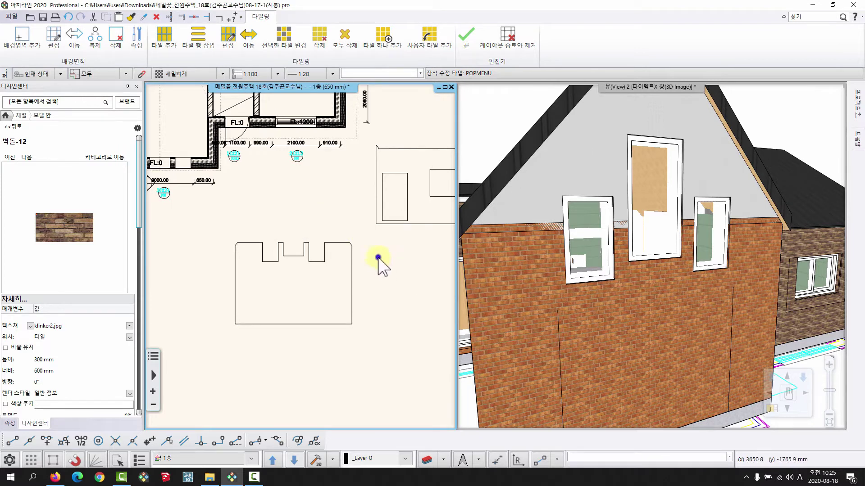
{"action": "left_click_drag", "start_coordinate": [396, 299], "coordinate": [324, 203]}
{"action": "left_click", "coordinate": [417, 335]}
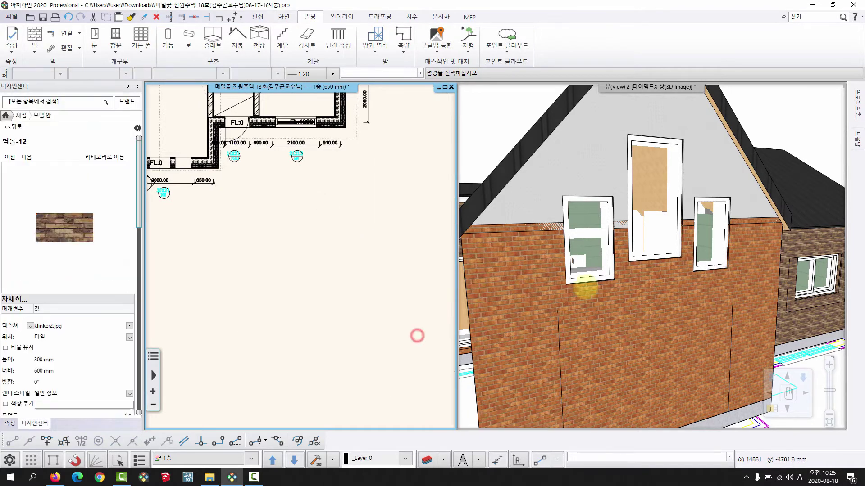
Step: Open the standard sliding windows (미서기) category of the window library for the gable wall's new window
{"action": "middle_click_drag", "start_coordinate": [613, 279], "coordinate": [568, 315]}
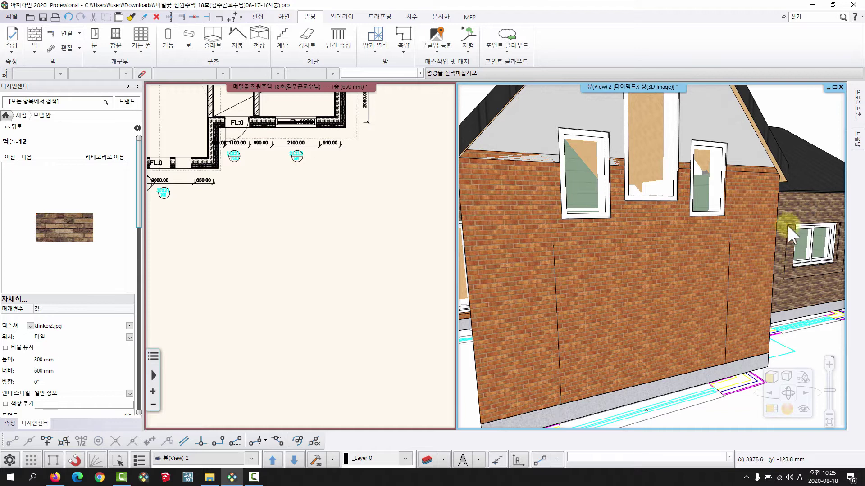
{"action": "middle_click_drag", "start_coordinate": [614, 344], "coordinate": [579, 293]}
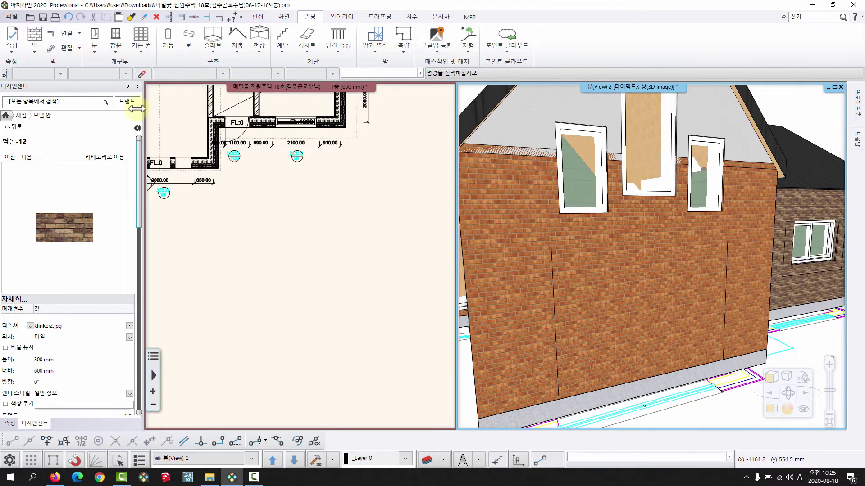
{"action": "left_click", "coordinate": [40, 197]}
{"action": "left_click", "coordinate": [5, 116]}
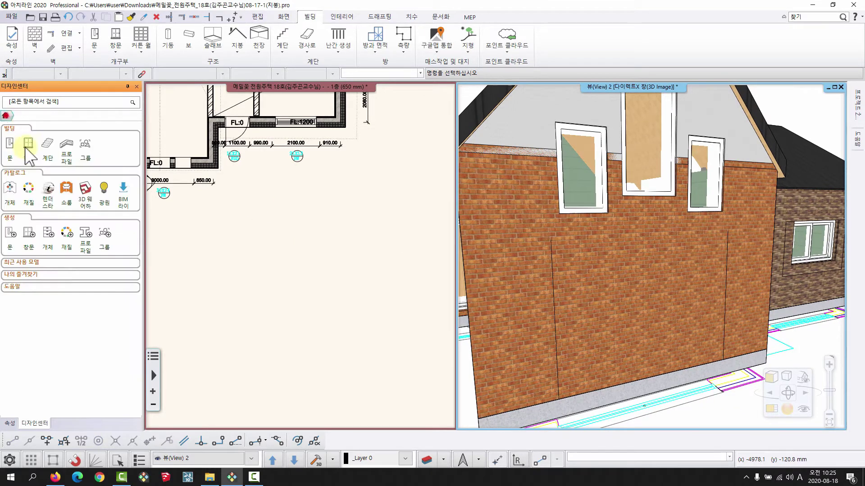
{"action": "middle_click_drag", "start_coordinate": [616, 258], "coordinate": [590, 252]}
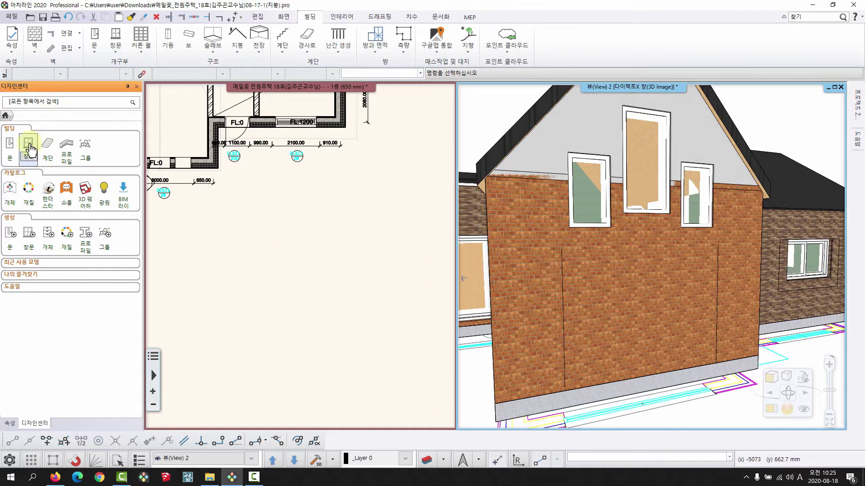
{"action": "left_click", "coordinate": [28, 144]}
{"action": "left_click", "coordinate": [29, 173]}
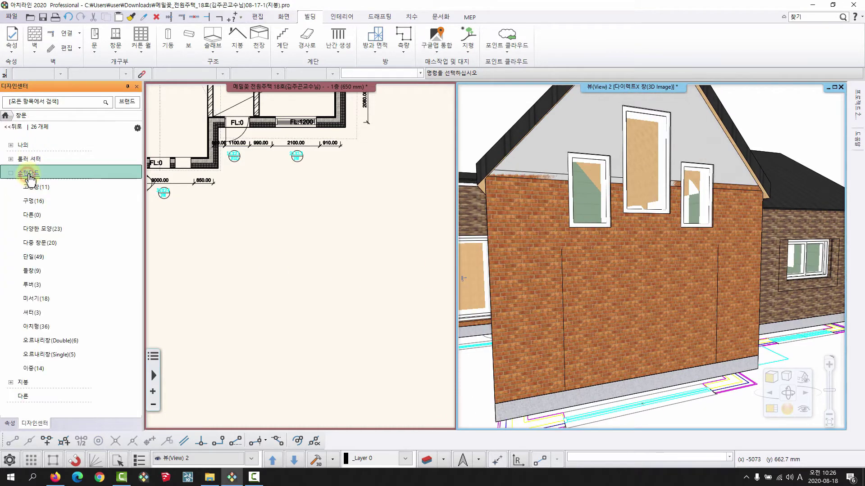
{"action": "left_click", "coordinate": [34, 299]}
Step: Choose the 이중 슬라이딩 창 double sliding window and set its height to 2400 mm and width to 3000 mm
{"action": "left_click", "coordinate": [359, 303]}
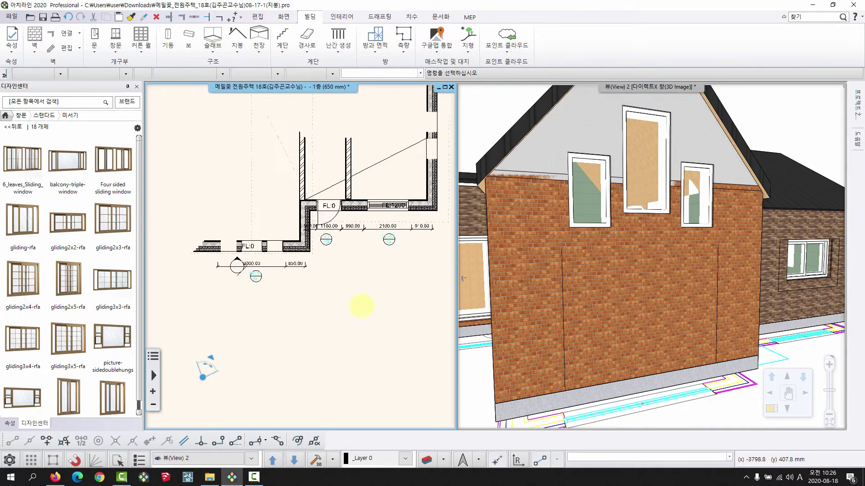
{"action": "scroll", "coordinate": [299, 241], "scroll_direction": "up", "scroll_amount": 5}
{"action": "scroll", "coordinate": [288, 252], "scroll_direction": "down", "scroll_amount": 3}
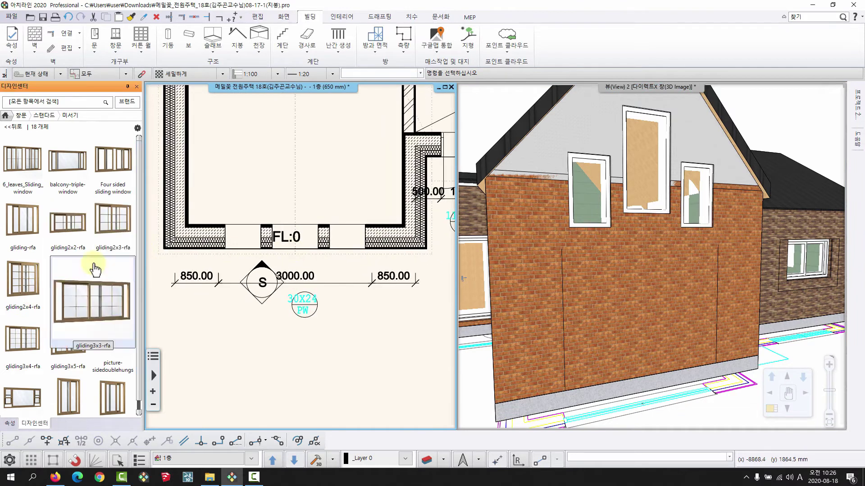
{"action": "scroll", "coordinate": [108, 252], "scroll_direction": "down", "scroll_amount": 3}
{"action": "left_click", "coordinate": [111, 348]}
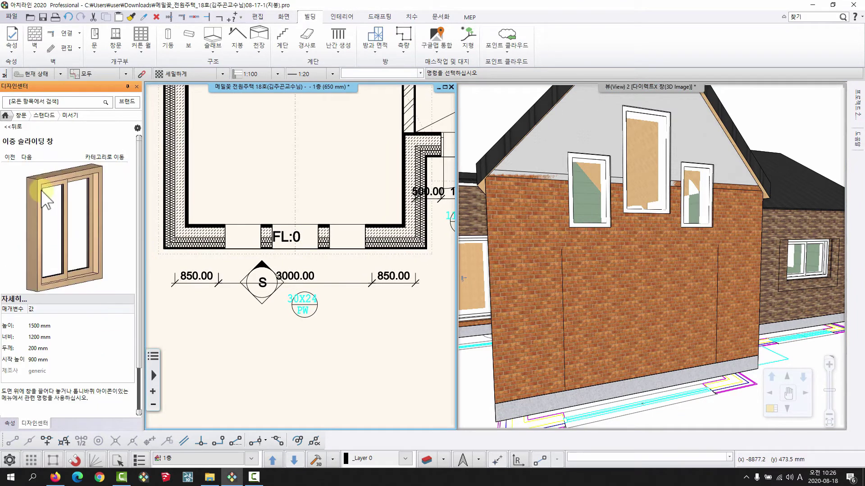
{"action": "left_click", "coordinate": [39, 327]}
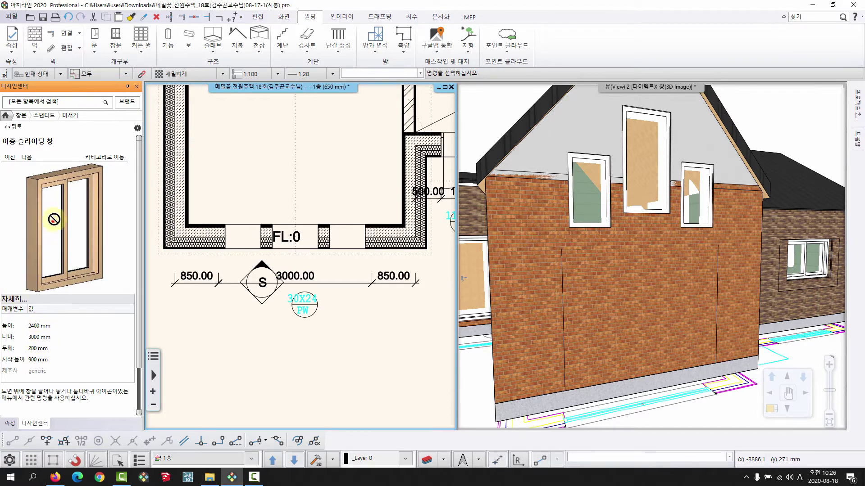
{"action": "left_click_drag", "start_coordinate": [54, 219], "coordinate": [305, 213]}
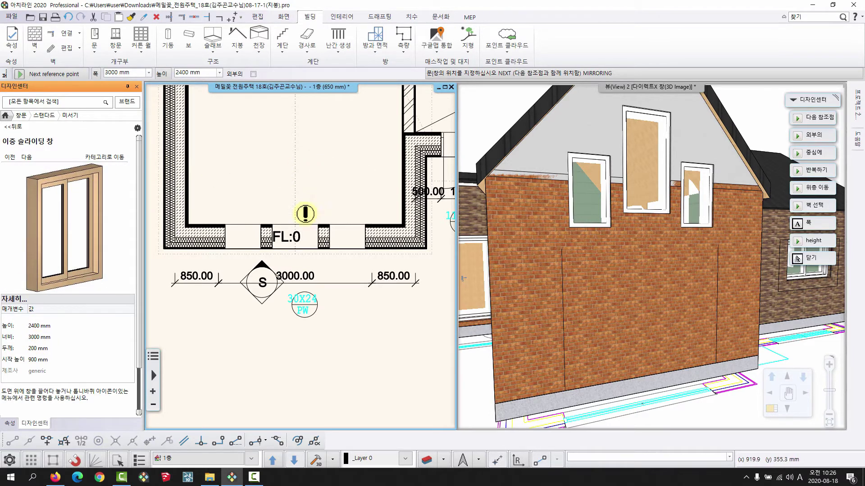
{"action": "key", "text": "Escape"}
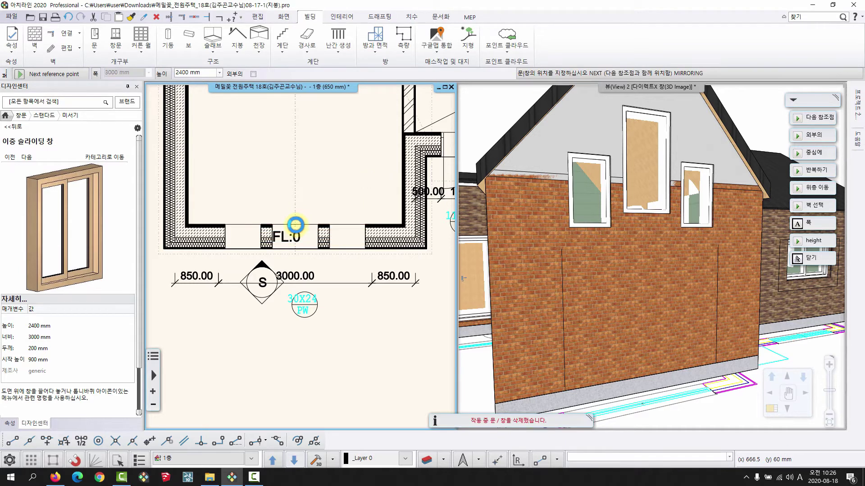
{"action": "right_click", "coordinate": [286, 183]}
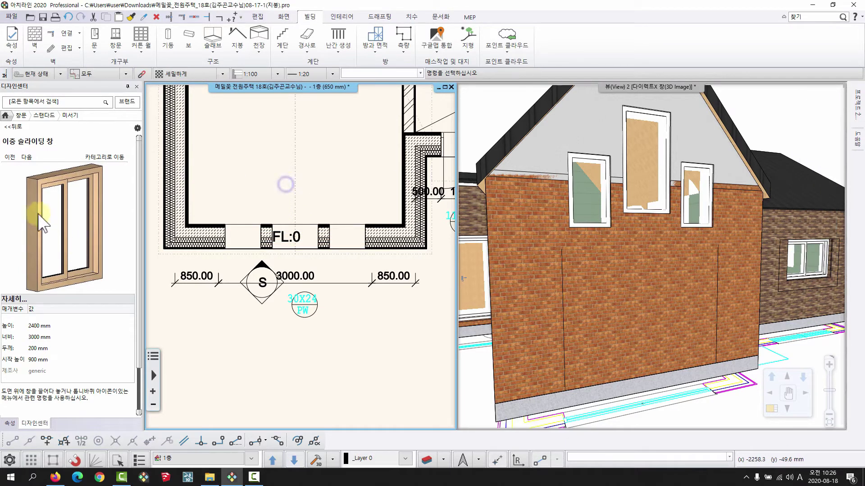
Step: Set the double sliding window's sill height to 0 mm and place it at the midpoint of the gable wall in the first-floor plan
{"action": "left_click", "coordinate": [38, 360]}
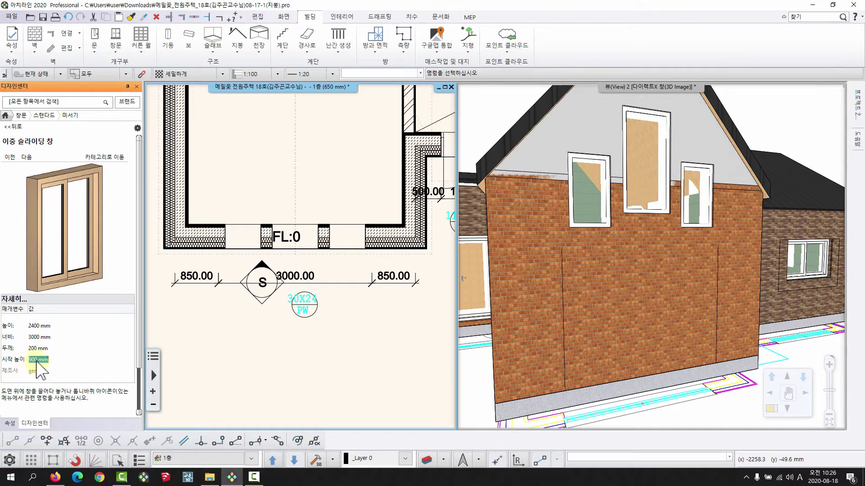
{"action": "left_click", "coordinate": [41, 356]}
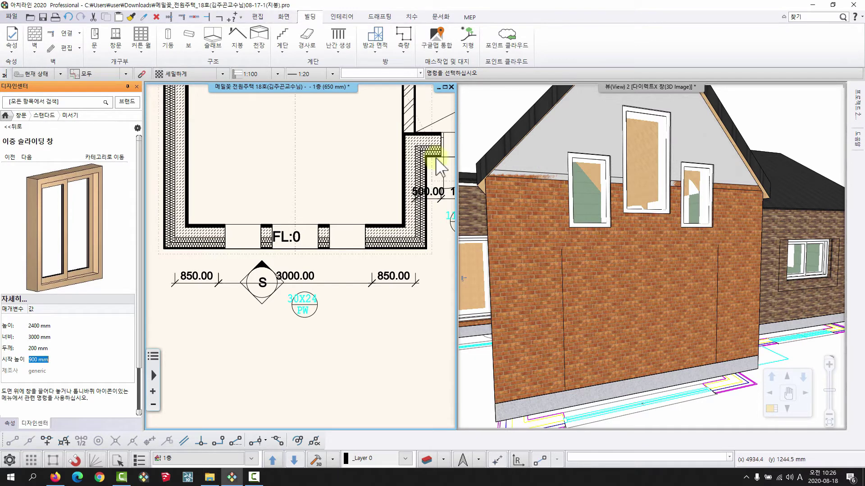
{"action": "left_click", "coordinate": [46, 361]}
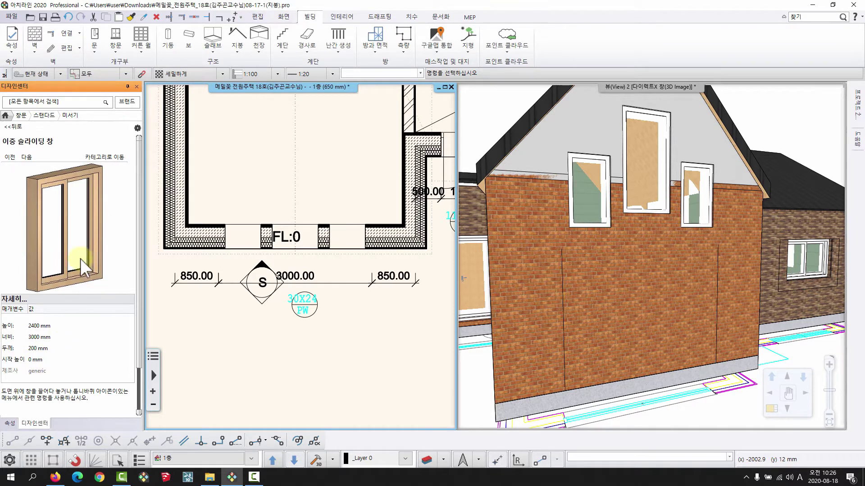
{"action": "left_click_drag", "start_coordinate": [73, 234], "coordinate": [227, 157]}
{"action": "left_click", "coordinate": [307, 177]}
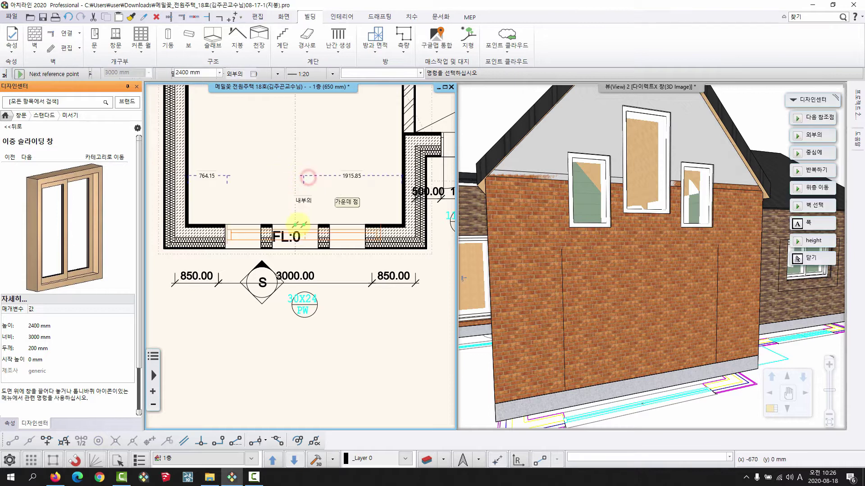
{"action": "left_click", "coordinate": [295, 223]}
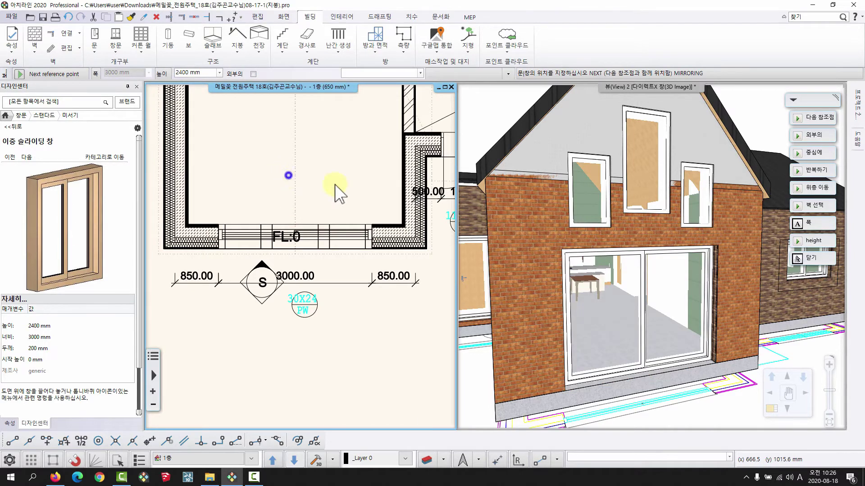
Step: End the window placement and remove the overlapping dark brick tiling from the left reveal of the new sliding window in 3D
{"action": "left_click", "coordinate": [670, 310]}
{"action": "left_click_drag", "start_coordinate": [635, 309], "coordinate": [587, 327]}
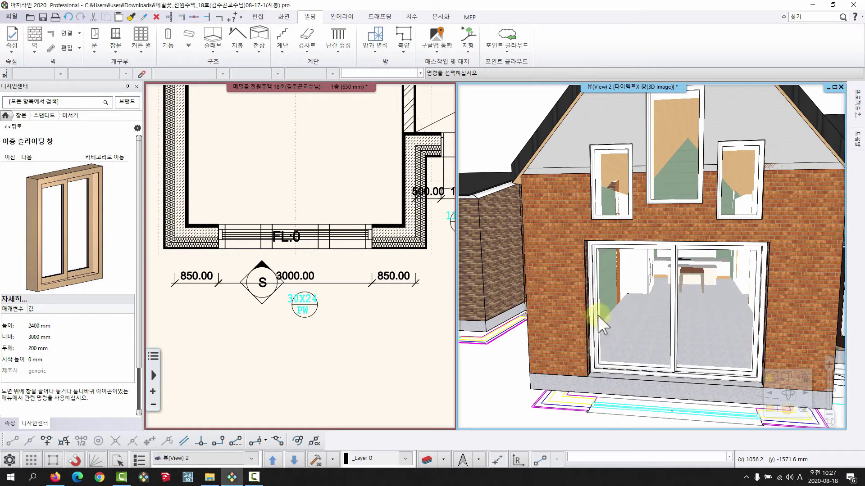
{"action": "mouse_move", "coordinate": [680, 297]}
{"action": "middle_mouse_down"}
{"action": "mouse_move", "coordinate": [628, 290]}
{"action": "mouse_move", "coordinate": [656, 300]}
{"action": "mouse_move", "coordinate": [564, 231]}
{"action": "middle_mouse_up"}
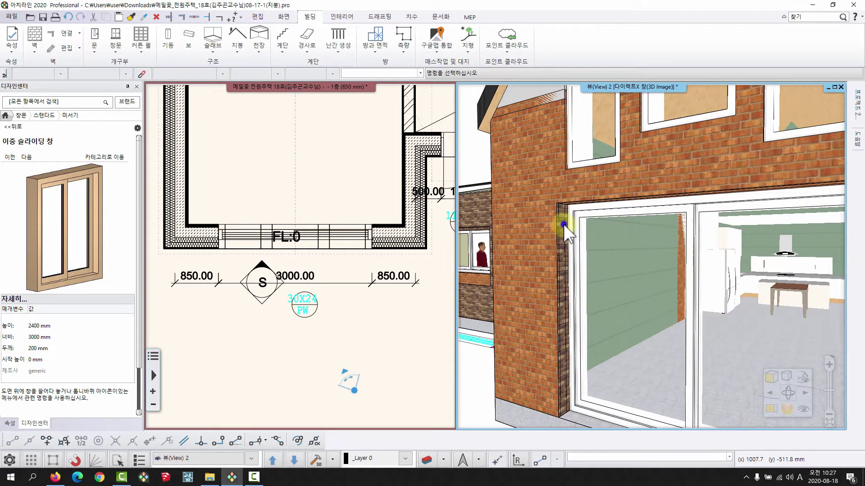
{"action": "right_click", "coordinate": [563, 224]}
{"action": "left_click", "coordinate": [600, 369]}
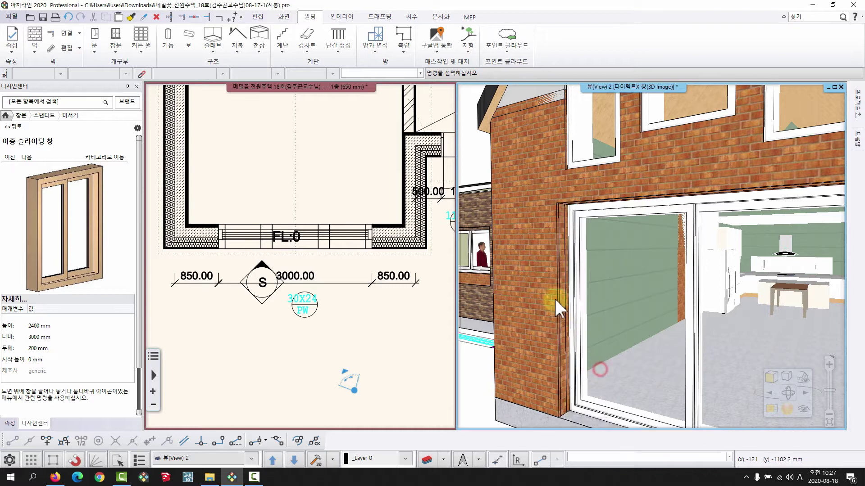
Step: Find the 벽돌-12 brick material on the neighbouring wall and apply it to the orange gable wall as this object's texture
{"action": "middle_click_drag", "start_coordinate": [630, 306], "coordinate": [788, 270]}
{"action": "right_click", "coordinate": [788, 269]}
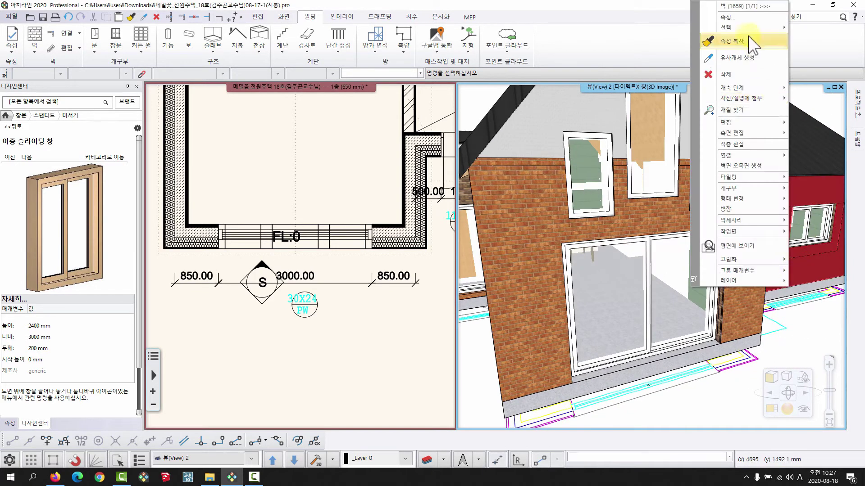
{"action": "left_click", "coordinate": [734, 110]}
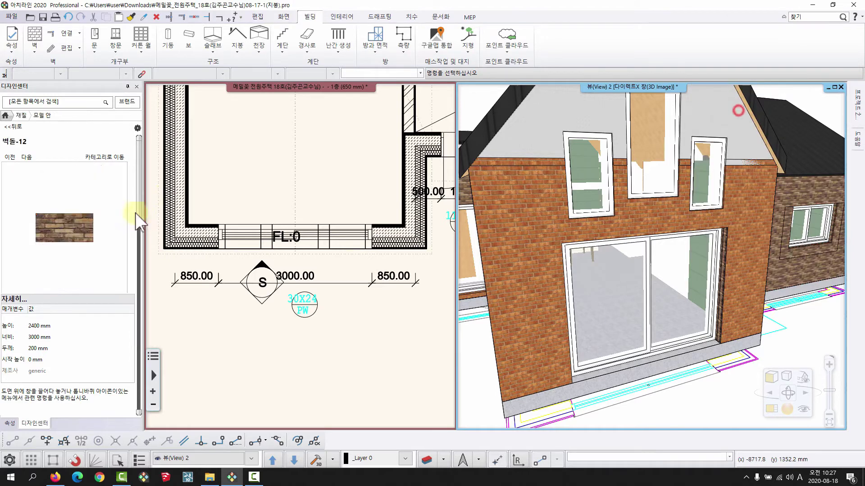
{"action": "right_click", "coordinate": [534, 290]}
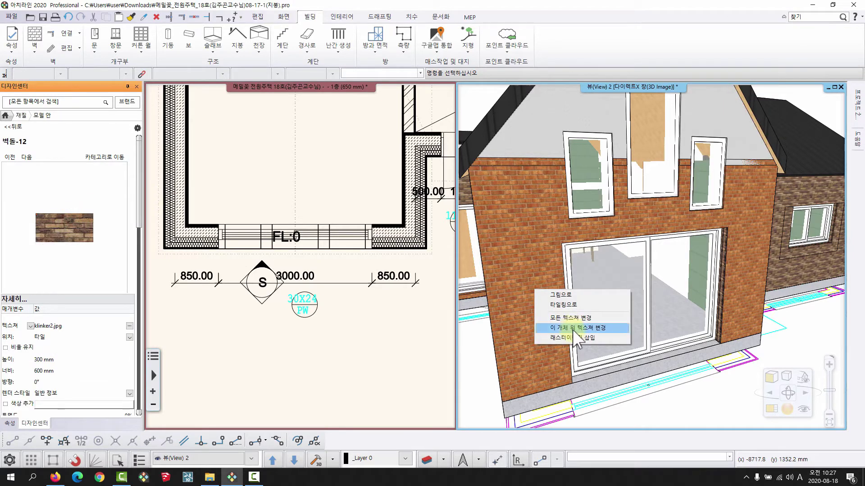
{"action": "left_click", "coordinate": [572, 330]}
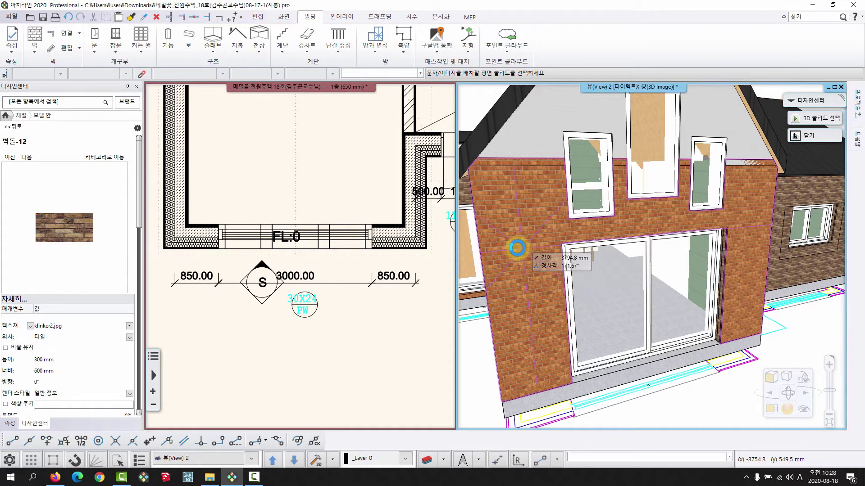
{"action": "left_click", "coordinate": [519, 247]}
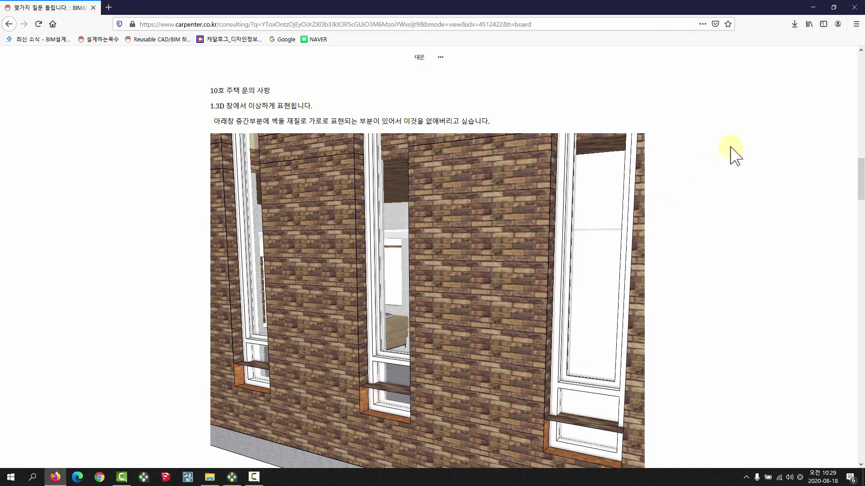
Step: Switch from the browser to the house 10 model in ARCHLine and remove the horizontal brick strip crossing a tall window's lower part
{"action": "left_click", "coordinate": [810, 7]}
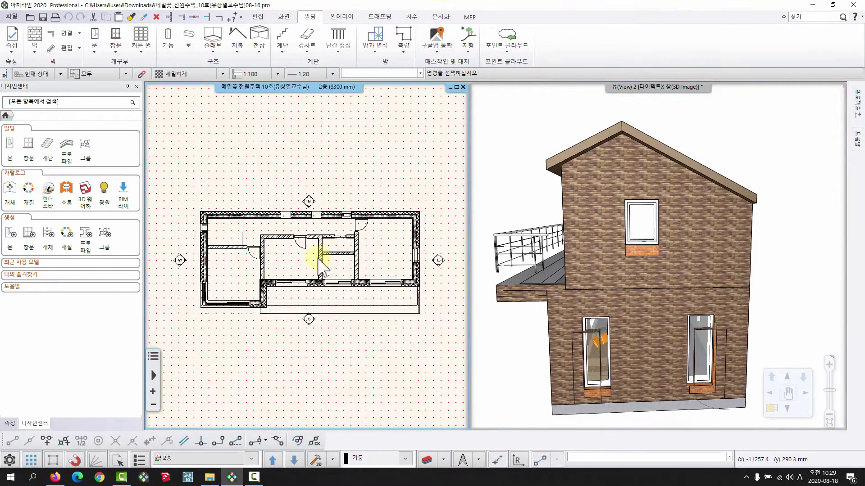
{"action": "left_click", "coordinate": [627, 285]}
{"action": "scroll", "coordinate": [652, 303], "scroll_direction": "up", "scroll_amount": 5}
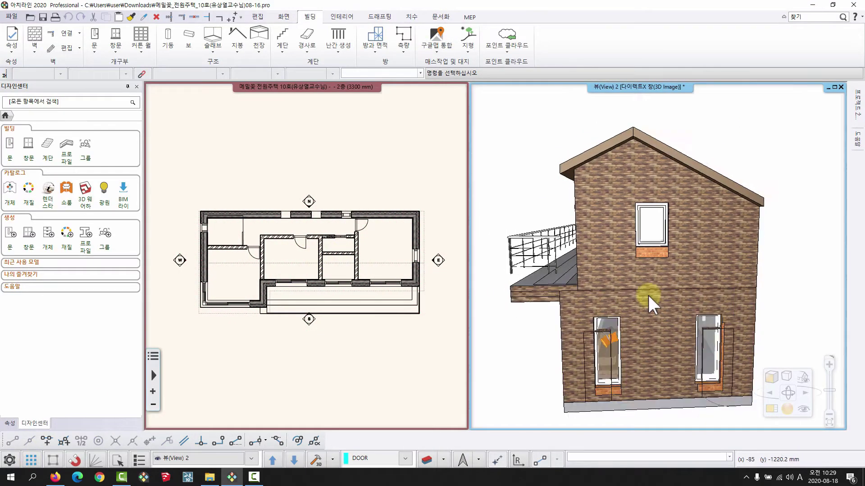
{"action": "mouse_move", "coordinate": [666, 322]}
{"action": "middle_mouse_down"}
{"action": "mouse_move", "coordinate": [685, 357]}
{"action": "mouse_move", "coordinate": [666, 363]}
{"action": "mouse_move", "coordinate": [622, 324]}
{"action": "mouse_move", "coordinate": [697, 358]}
{"action": "mouse_move", "coordinate": [615, 297]}
{"action": "mouse_move", "coordinate": [662, 332]}
{"action": "mouse_move", "coordinate": [656, 318]}
{"action": "mouse_move", "coordinate": [646, 338]}
{"action": "middle_mouse_up"}
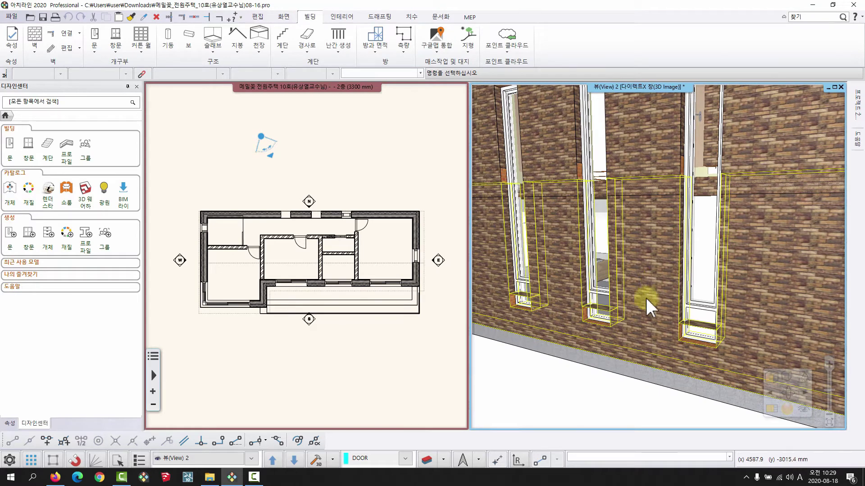
{"action": "scroll", "coordinate": [649, 309], "scroll_direction": "up", "scroll_amount": 5}
{"action": "scroll", "coordinate": [653, 329], "scroll_direction": "up", "scroll_amount": 3}
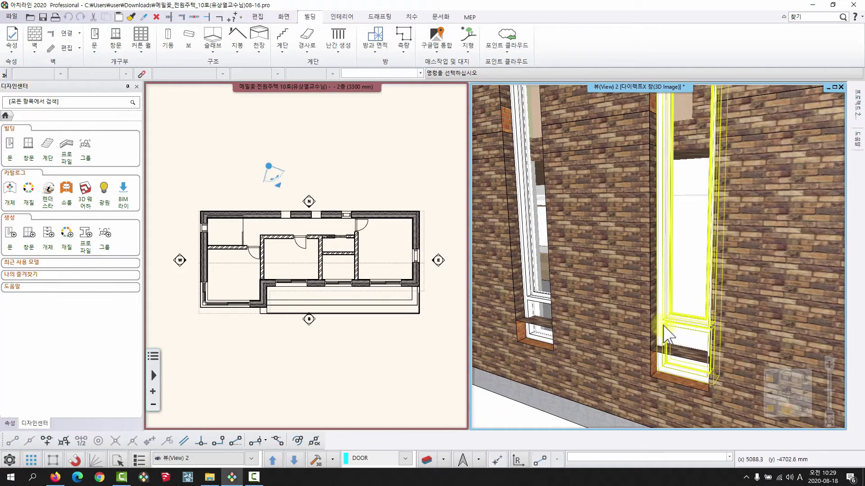
{"action": "scroll", "coordinate": [662, 369], "scroll_direction": "up", "scroll_amount": 5}
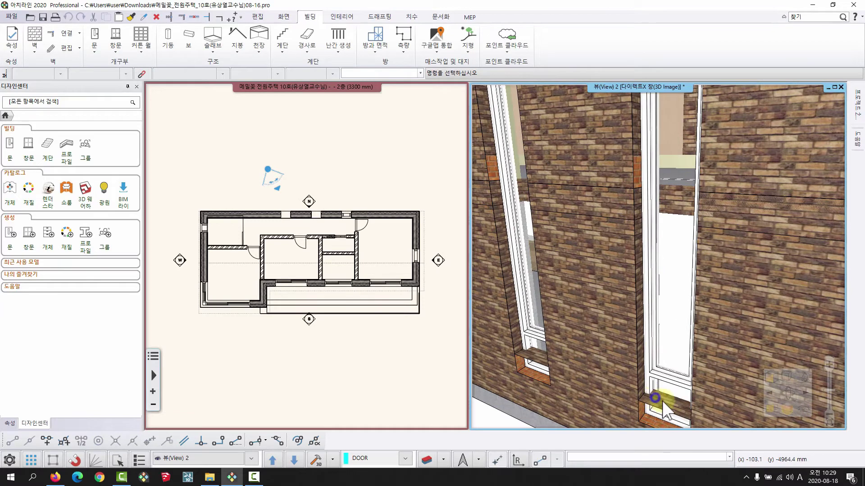
{"action": "right_click", "coordinate": [656, 399]}
{"action": "left_click", "coordinate": [757, 342]}
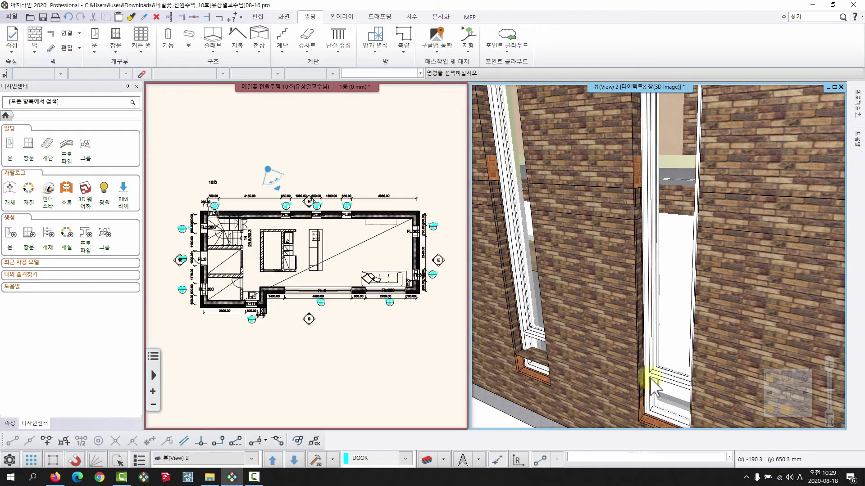
Step: Remove the brick tiling from the tall window's lower reveal and the horizontal brick strip across the neighbouring window
{"action": "right_click", "coordinate": [635, 358]}
{"action": "left_click", "coordinate": [673, 282]}
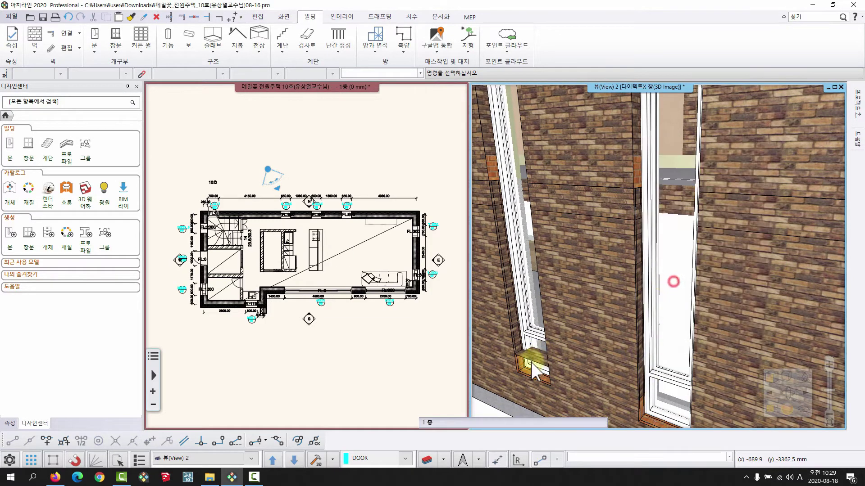
{"action": "right_click", "coordinate": [534, 358]}
{"action": "left_click", "coordinate": [583, 284]}
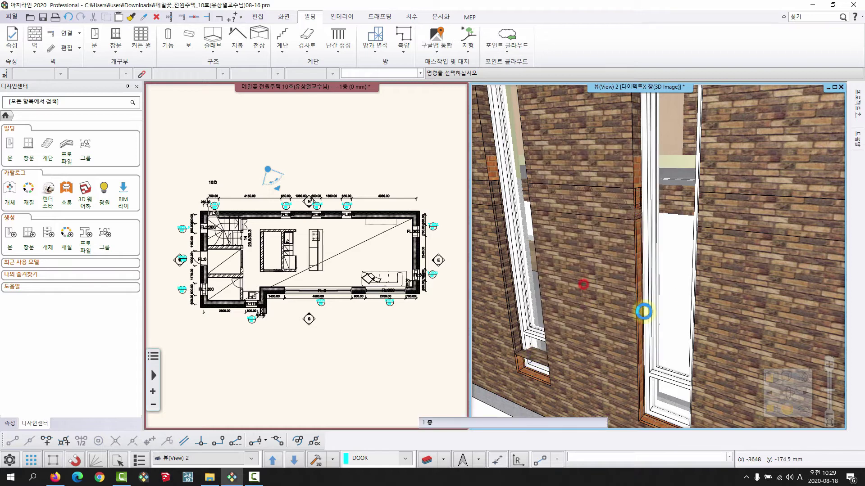
Step: Remove the brick tiling from the upper reveal of the tall window
{"action": "left_click_drag", "start_coordinate": [647, 305], "coordinate": [554, 174]}
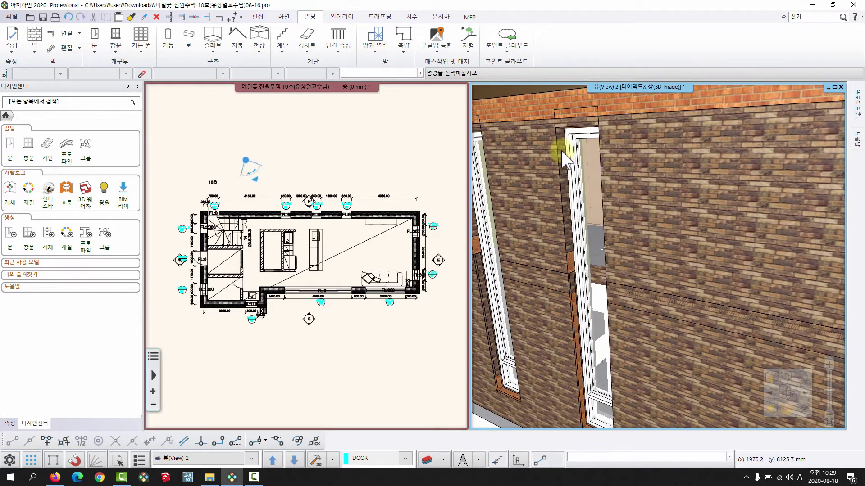
{"action": "right_click", "coordinate": [561, 151]}
{"action": "left_click", "coordinate": [612, 293]}
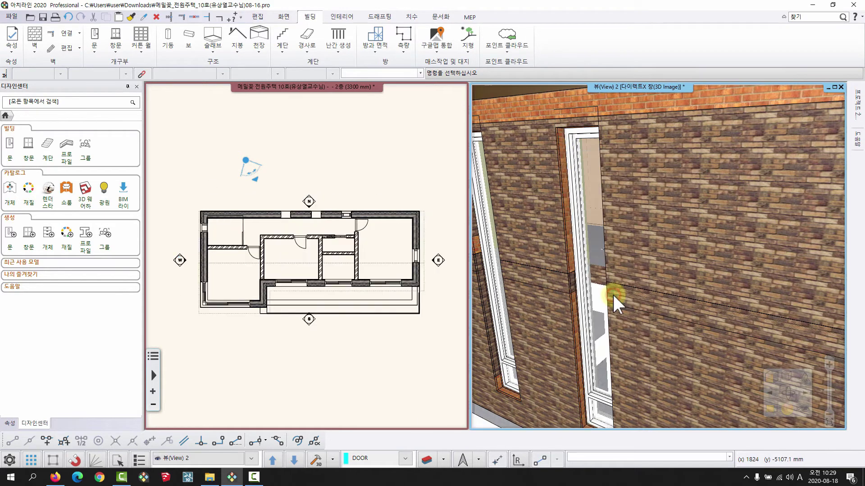
Step: Remove the remaining brick tiling areas along the side reveals of the next tall window
{"action": "left_click_drag", "start_coordinate": [612, 294], "coordinate": [749, 204]}
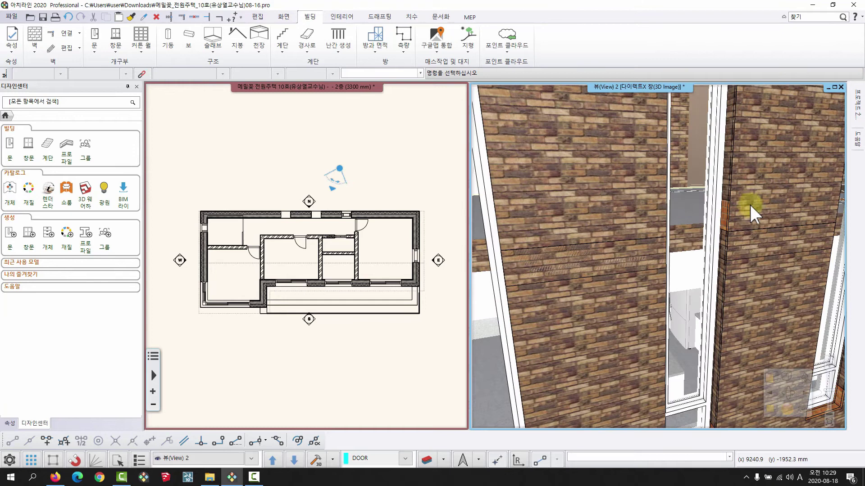
{"action": "right_click", "coordinate": [722, 233]}
{"action": "left_click", "coordinate": [758, 381]}
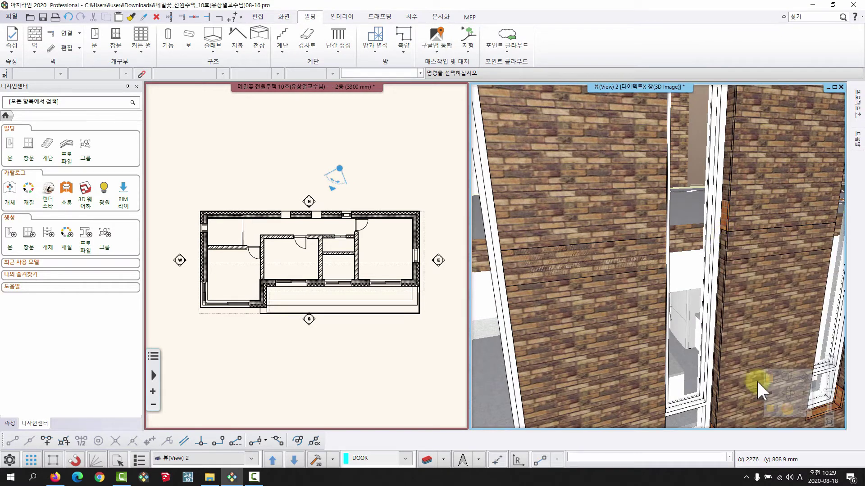
{"action": "right_click", "coordinate": [730, 191]}
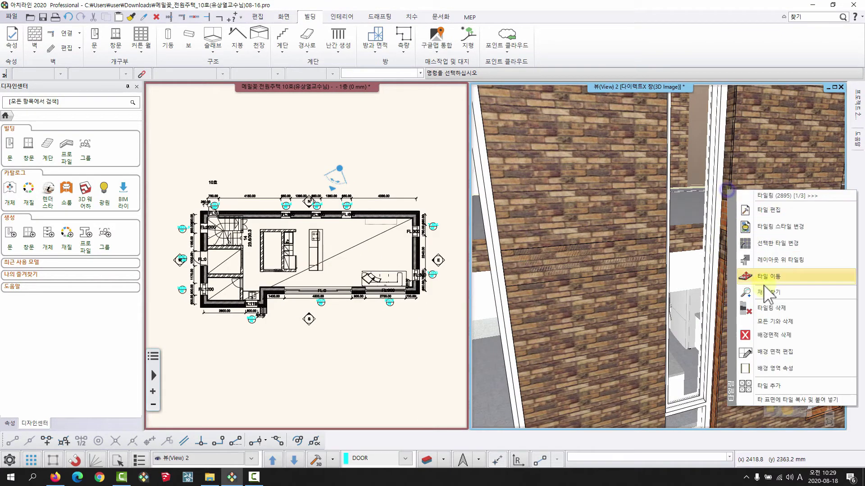
{"action": "left_click", "coordinate": [776, 336]}
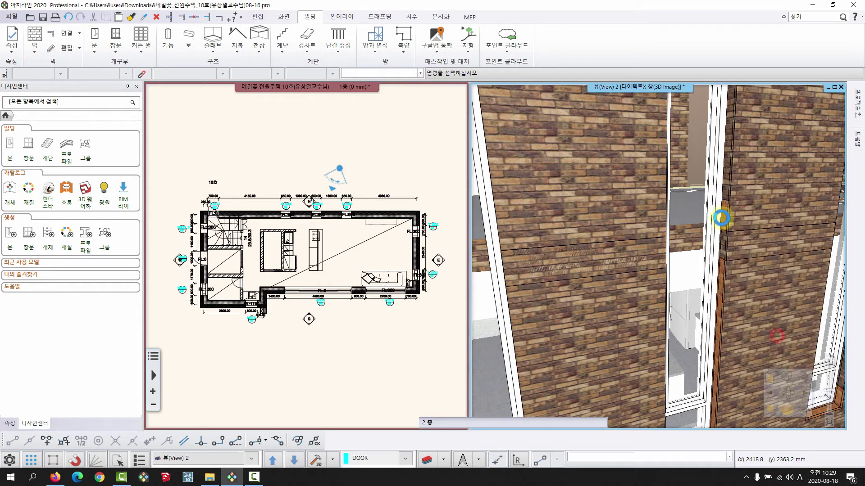
{"action": "right_click", "coordinate": [726, 241]}
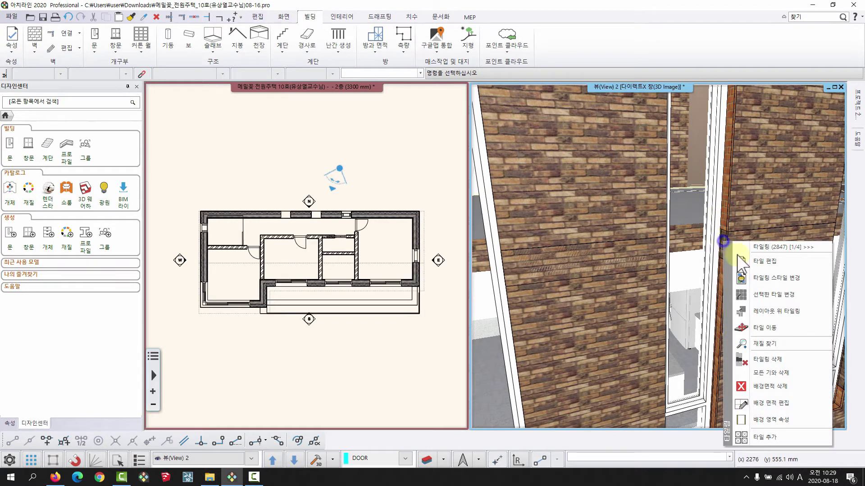
{"action": "left_click", "coordinate": [774, 389]}
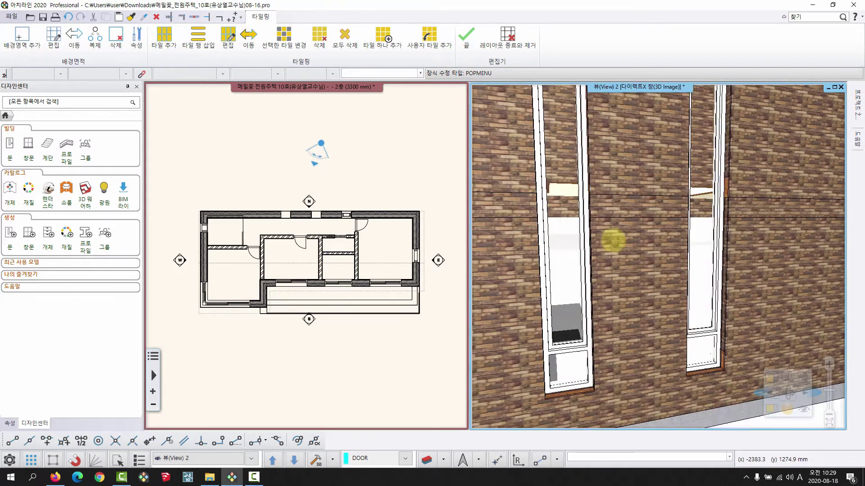
Step: Lay out the first-floor (1층) wall's tiling below the plan and delete its brown brick background area
{"action": "right_click", "coordinate": [677, 273]}
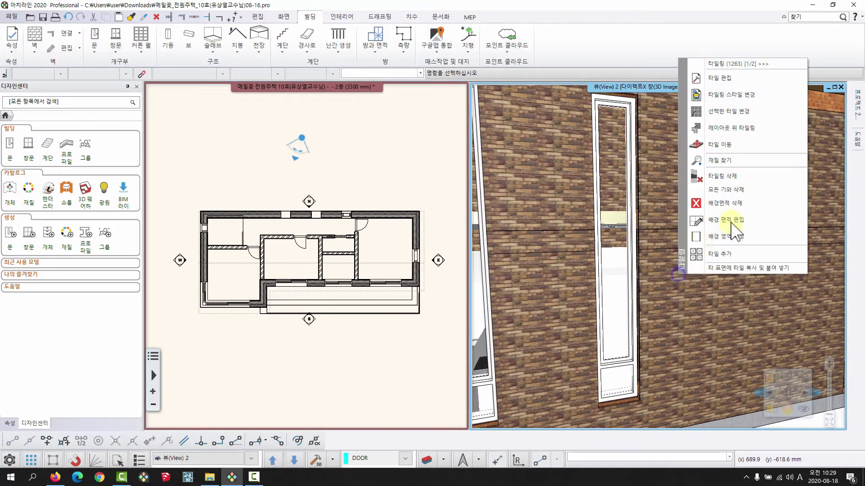
{"action": "left_click", "coordinate": [661, 264]}
{"action": "right_click", "coordinate": [664, 272]}
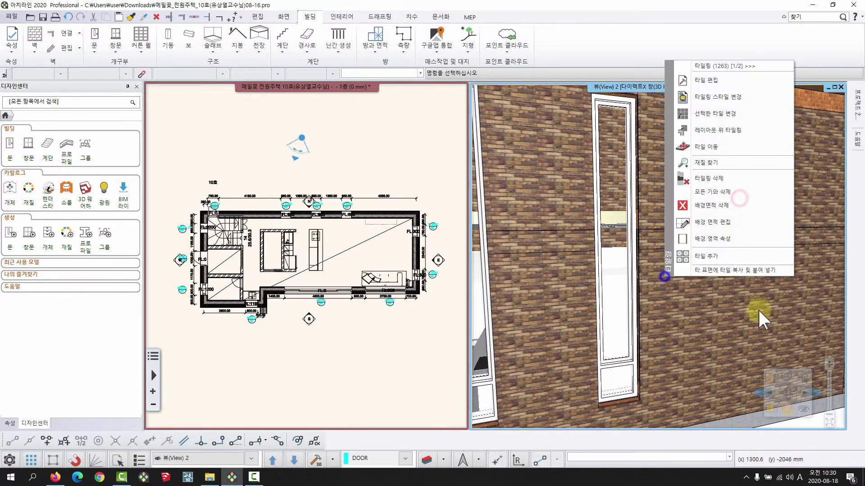
{"action": "left_click", "coordinate": [725, 136]}
{"action": "left_click", "coordinate": [231, 349]}
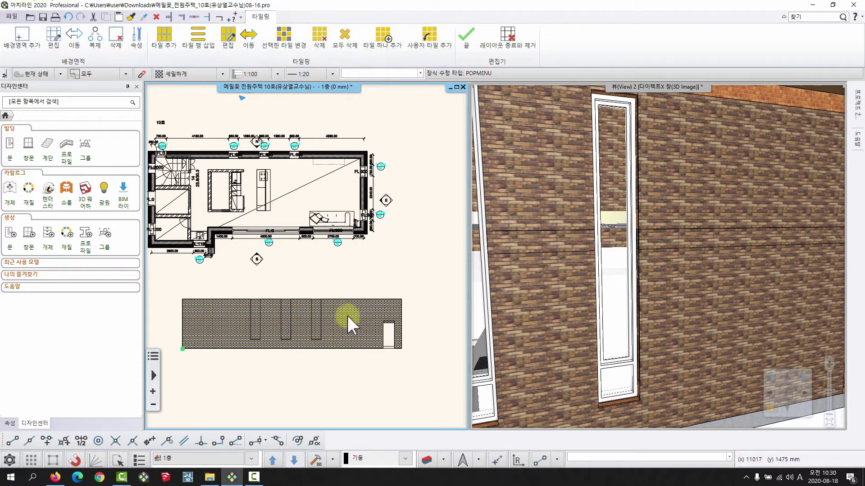
{"action": "left_click", "coordinate": [114, 39]}
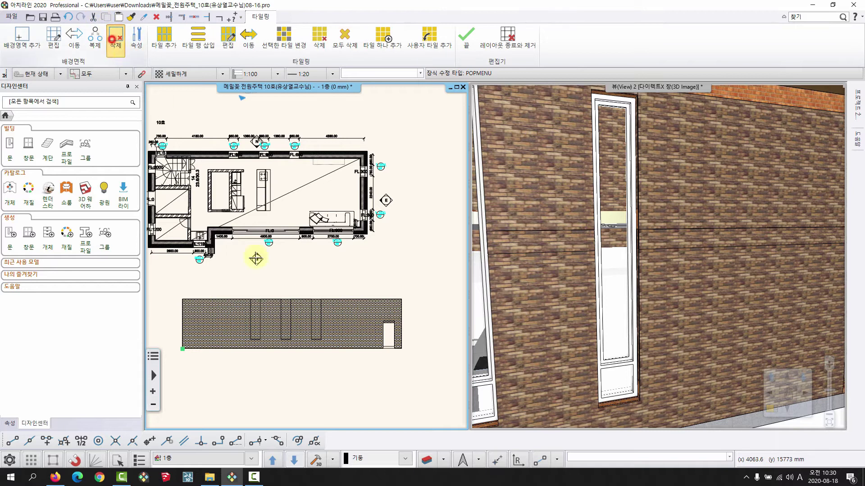
{"action": "left_click", "coordinate": [355, 338]}
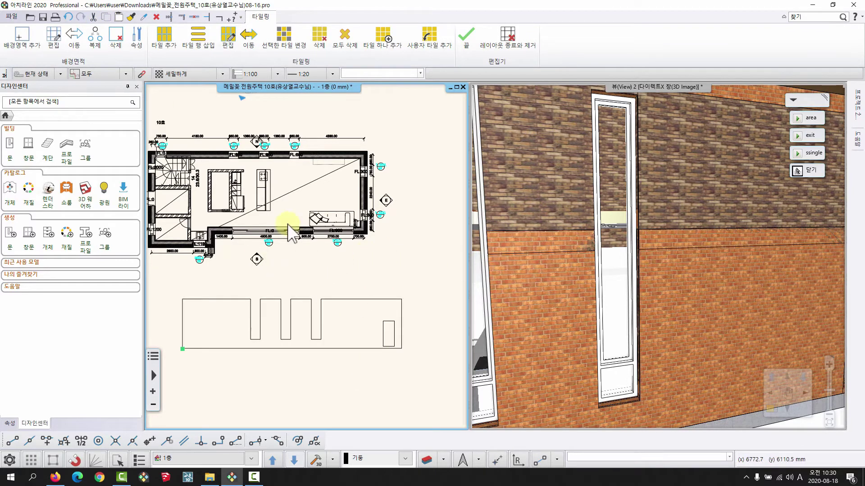
{"action": "right_click", "coordinate": [297, 278]}
Step: Lay out the upper wall's tiling beneath the previous layout and delete its brown brick background area
{"action": "right_click", "coordinate": [683, 180]}
{"action": "right_click", "coordinate": [708, 181]}
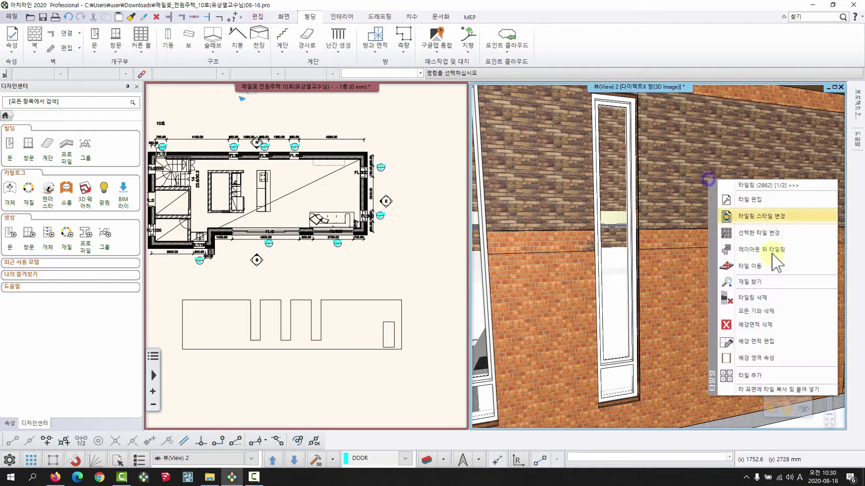
{"action": "left_click", "coordinate": [777, 249]}
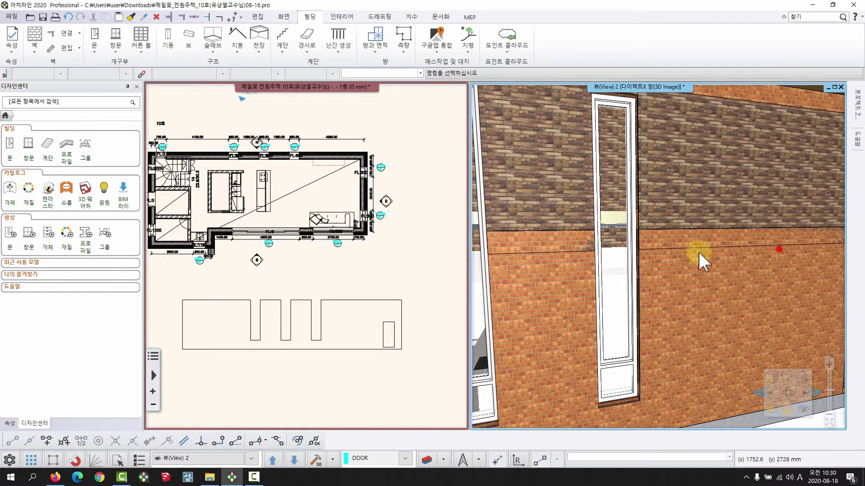
{"action": "left_click", "coordinate": [188, 403]}
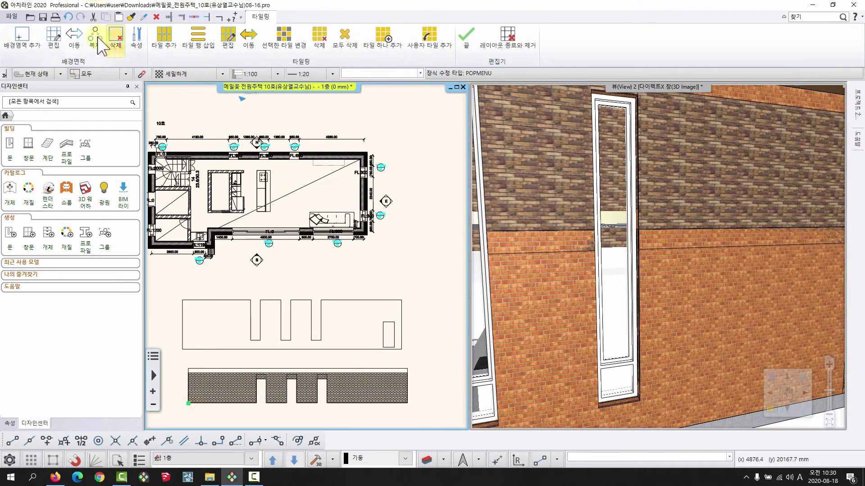
{"action": "left_click", "coordinate": [115, 40]}
{"action": "left_click", "coordinate": [371, 390]}
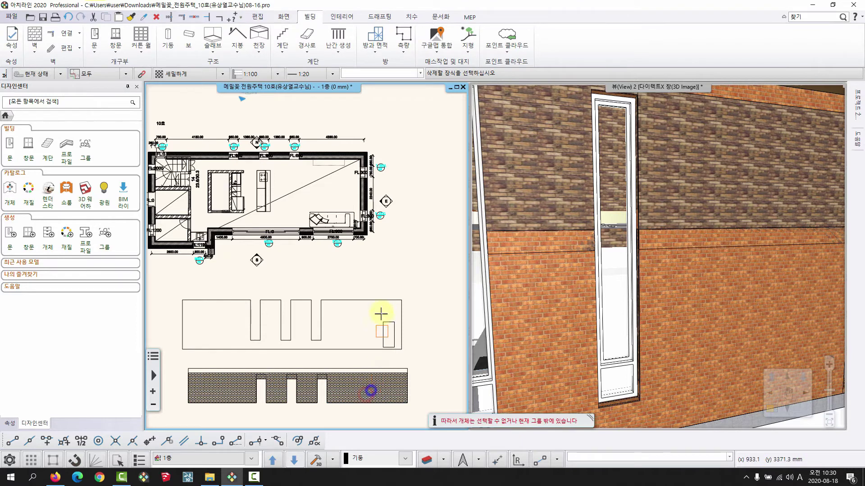
{"action": "left_click", "coordinate": [353, 385]}
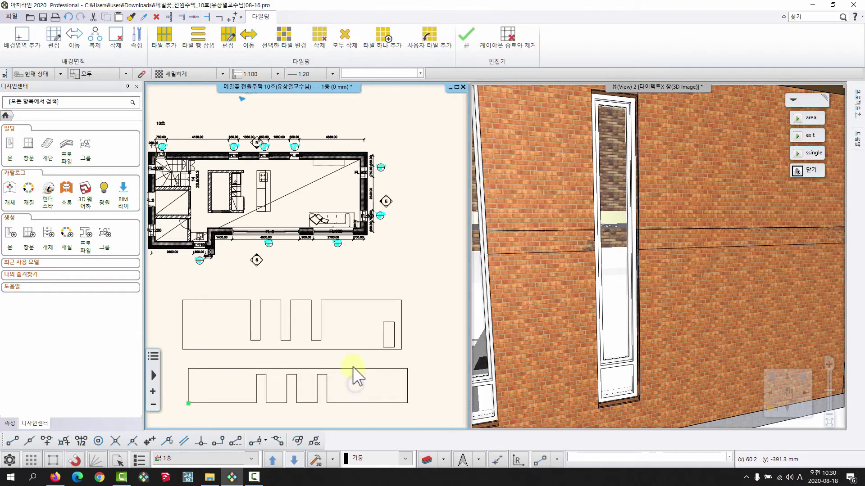
{"action": "middle_click_drag", "start_coordinate": [319, 275], "coordinate": [339, 190]}
{"action": "right_click", "coordinate": [334, 216]}
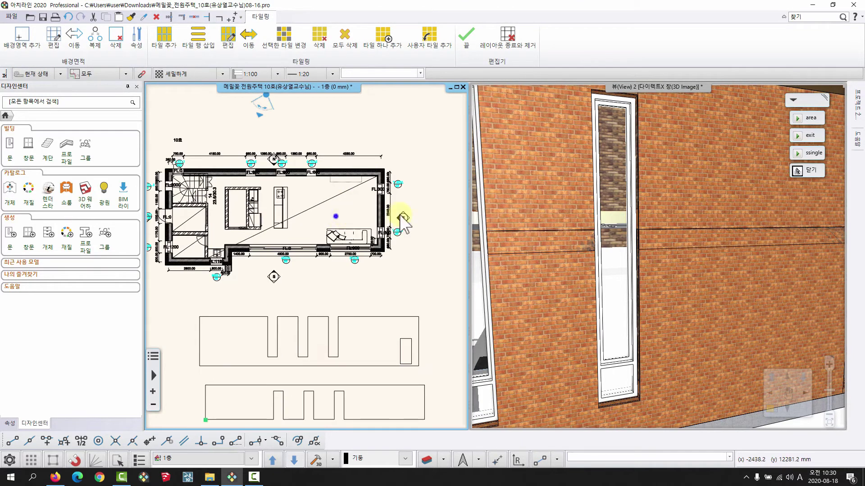
Step: Delete the brown brick tiling areas on the tall window's side reveal and on the horizontal band beside it
{"action": "middle_click_drag", "start_coordinate": [596, 216], "coordinate": [718, 188]}
{"action": "scroll", "coordinate": [721, 184], "scroll_direction": "up", "scroll_amount": 5}
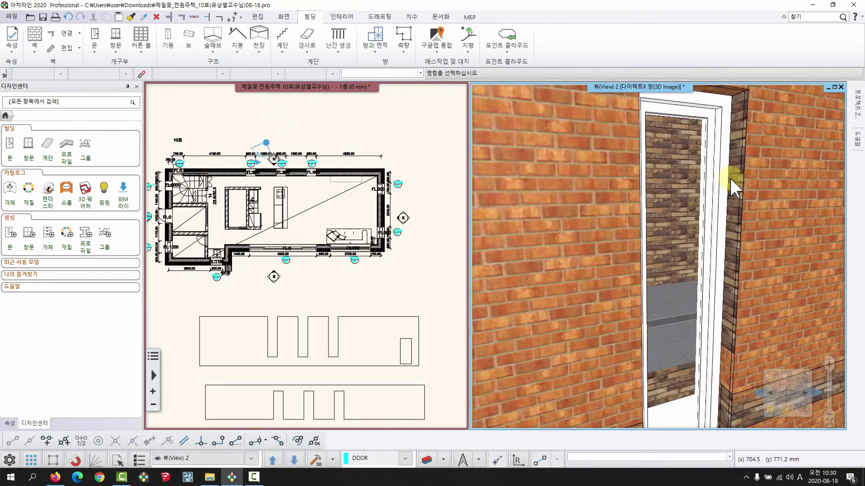
{"action": "right_click", "coordinate": [733, 179]}
{"action": "left_click", "coordinate": [759, 321]}
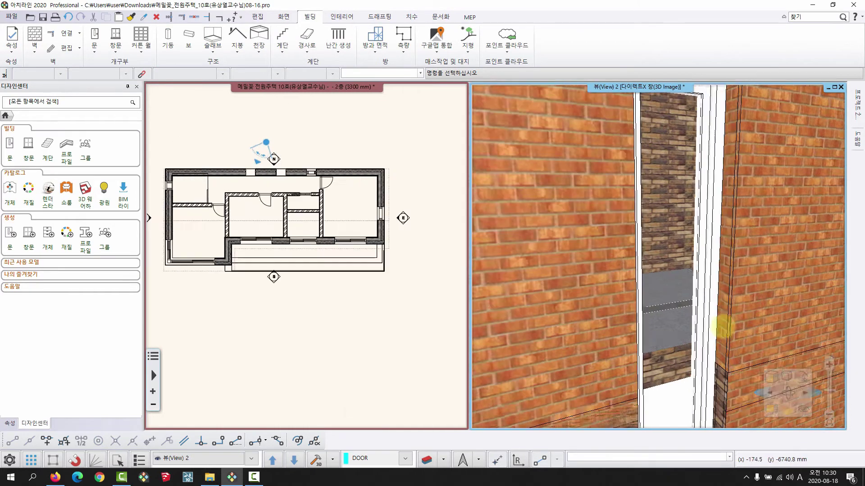
{"action": "right_click", "coordinate": [717, 351]}
{"action": "left_click", "coordinate": [764, 298]}
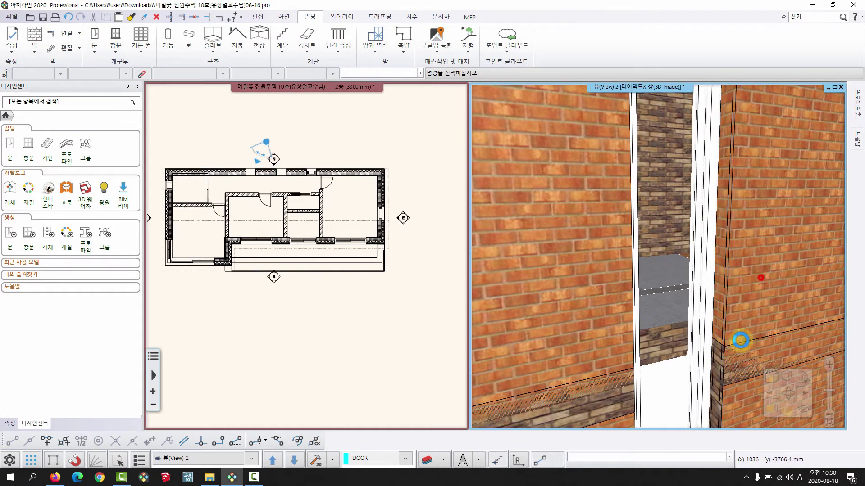
{"action": "right_click", "coordinate": [722, 275]}
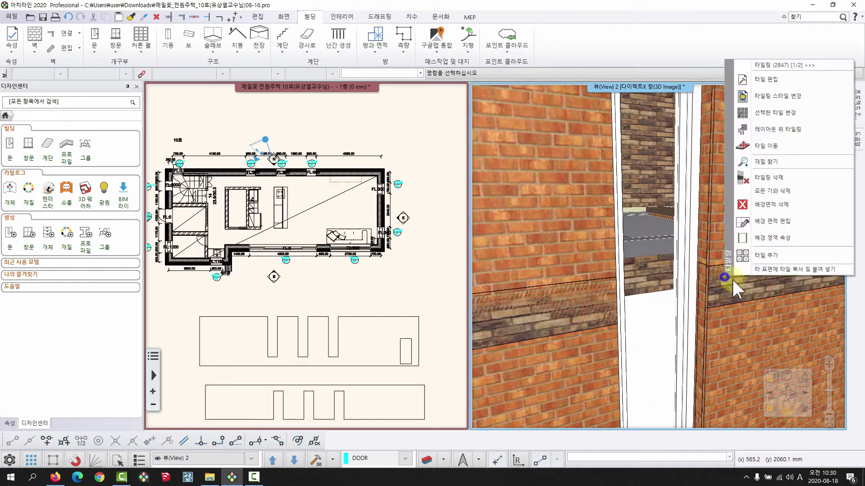
{"action": "left_click", "coordinate": [773, 204]}
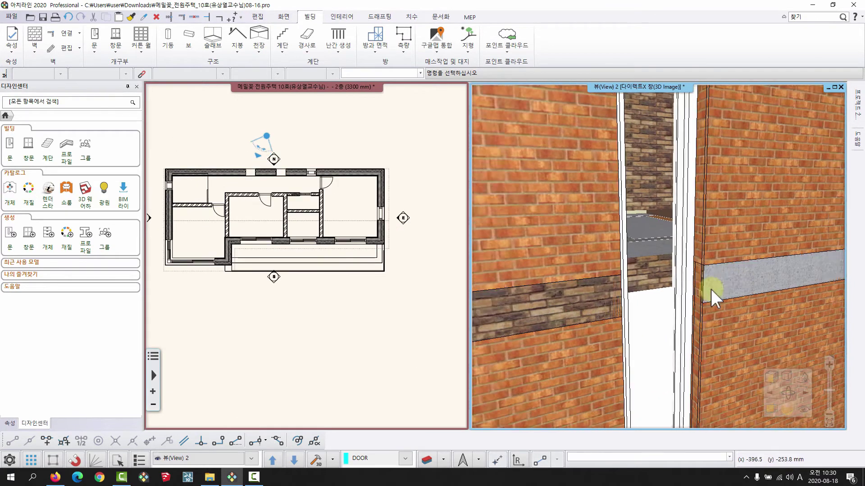
Step: Try to raise the tall window to the line on the wall above it, giving a start height of 799.8 mm
{"action": "left_click_drag", "start_coordinate": [711, 289], "coordinate": [615, 177]}
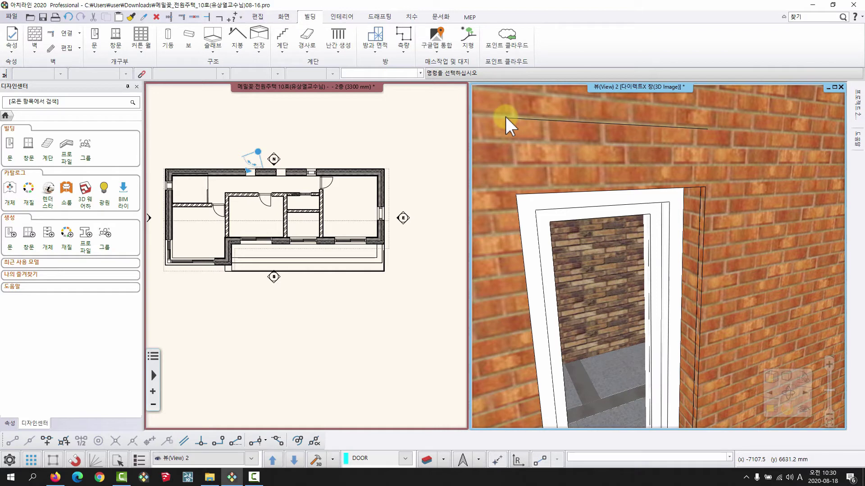
{"action": "left_click_drag", "start_coordinate": [505, 116], "coordinate": [527, 143]}
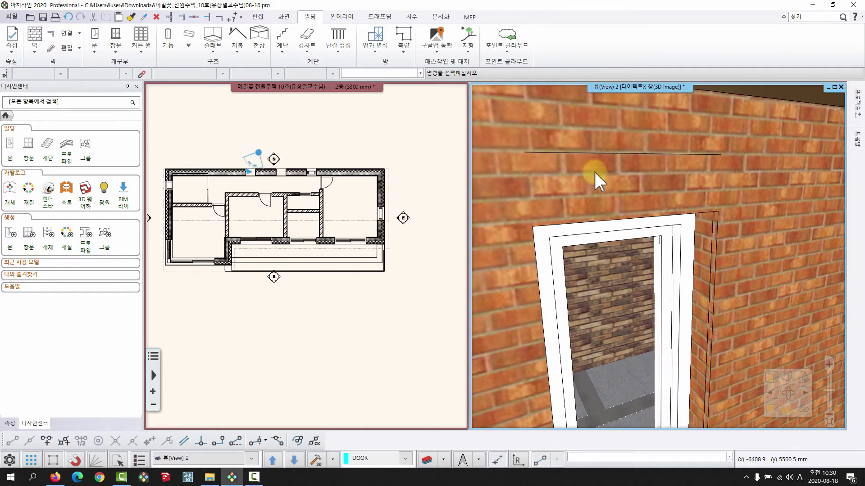
{"action": "left_click", "coordinate": [612, 266]}
{"action": "left_click", "coordinate": [657, 199]}
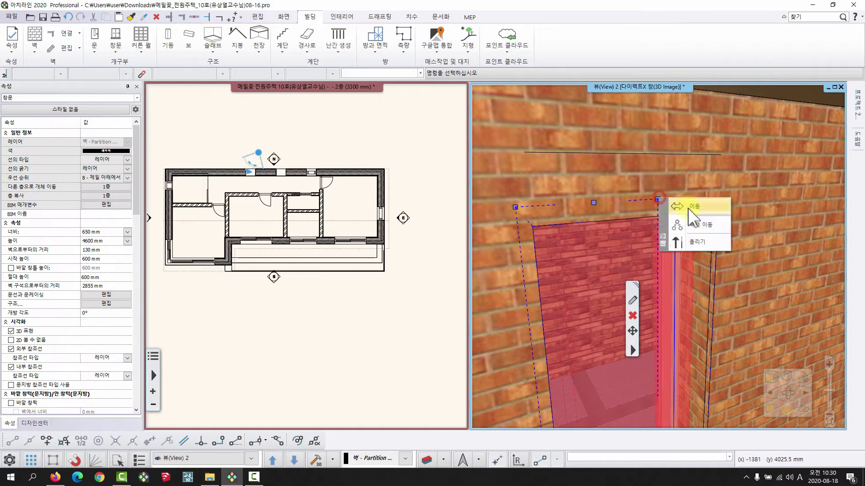
{"action": "left_click", "coordinate": [701, 235]}
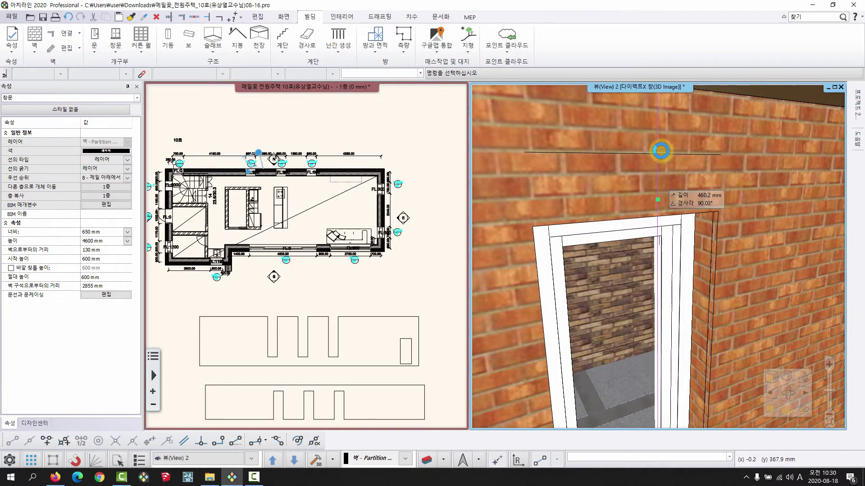
{"action": "left_click", "coordinate": [720, 156]}
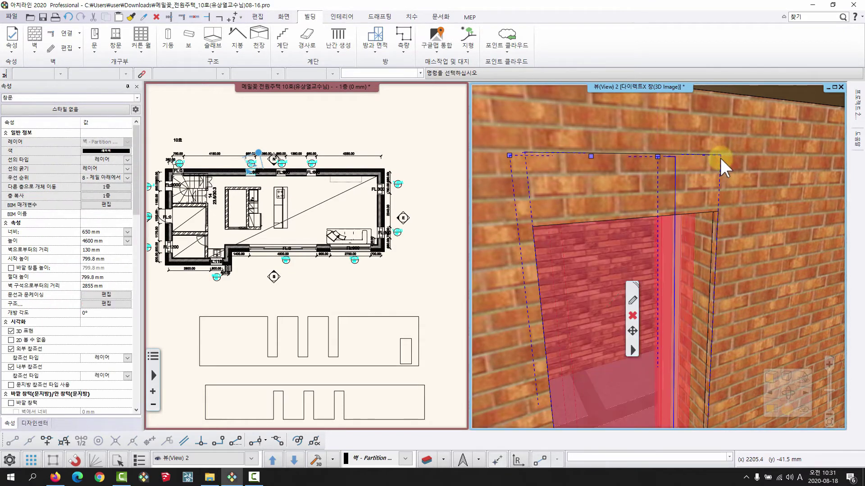
Step: Examine the brickwork, the overlapping wall and window objects, and the reveal around the raised window's head
{"action": "scroll", "coordinate": [691, 185], "scroll_direction": "up", "scroll_amount": 3}
{"action": "left_click", "coordinate": [680, 209]}
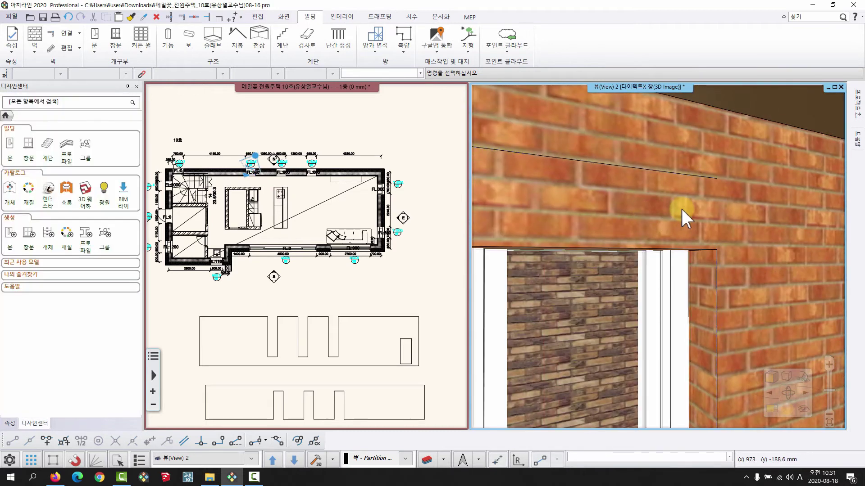
{"action": "key", "text": "Escape"}
{"action": "left_click", "coordinate": [656, 209]}
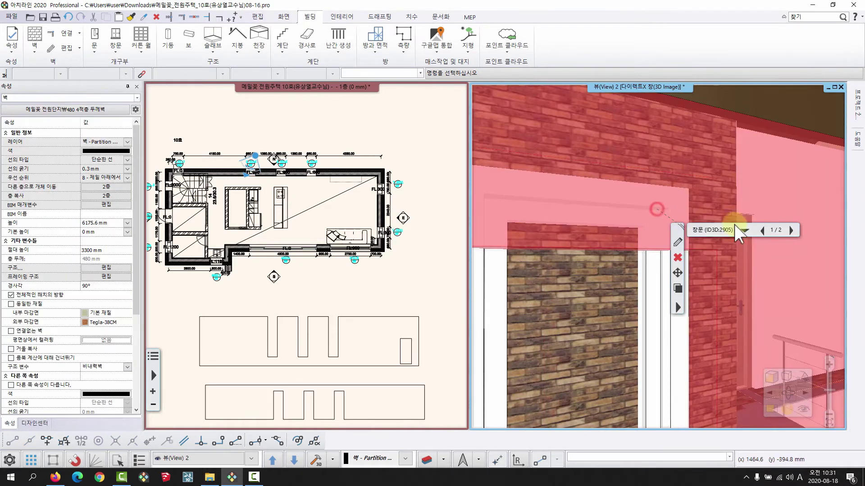
{"action": "left_click", "coordinate": [790, 231]}
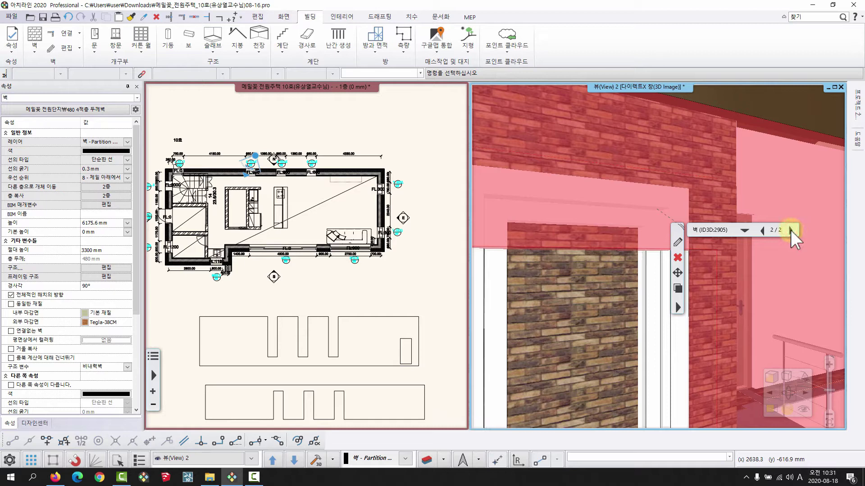
{"action": "key", "text": "Escape"}
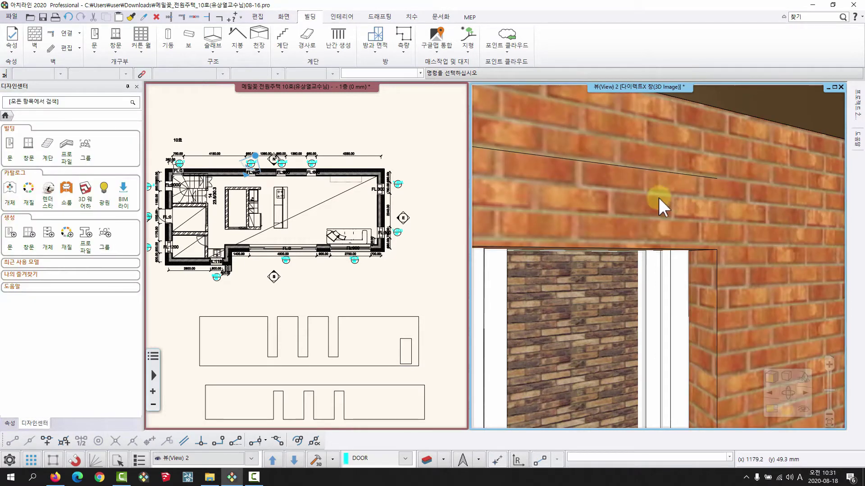
{"action": "middle_click_drag", "start_coordinate": [659, 198], "coordinate": [664, 133]}
{"action": "left_click", "coordinate": [716, 170]}
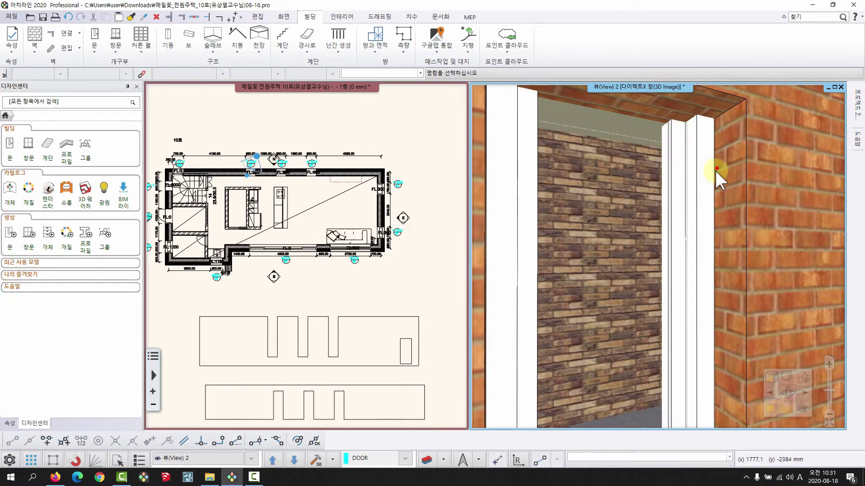
{"action": "middle_click_drag", "start_coordinate": [716, 175], "coordinate": [659, 228]}
{"action": "key", "text": "Escape"}
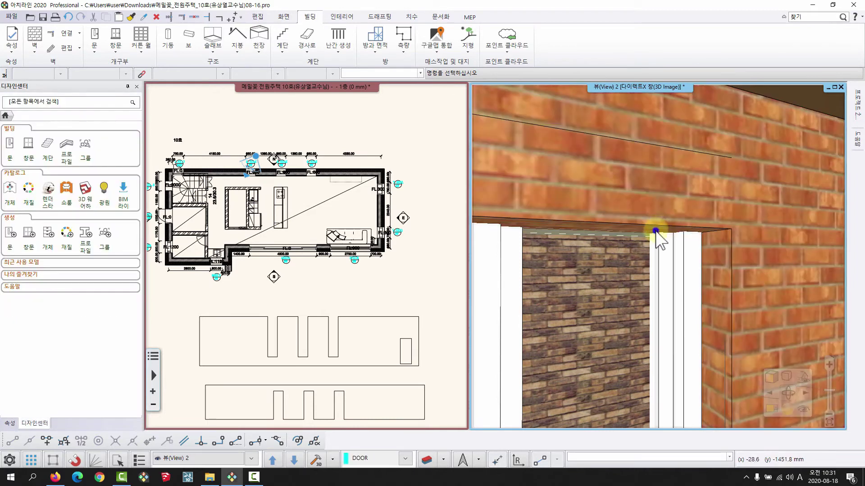
Step: Delete the raised tall window from the brick wall
{"action": "right_click", "coordinate": [655, 231]}
{"action": "right_click", "coordinate": [718, 285]}
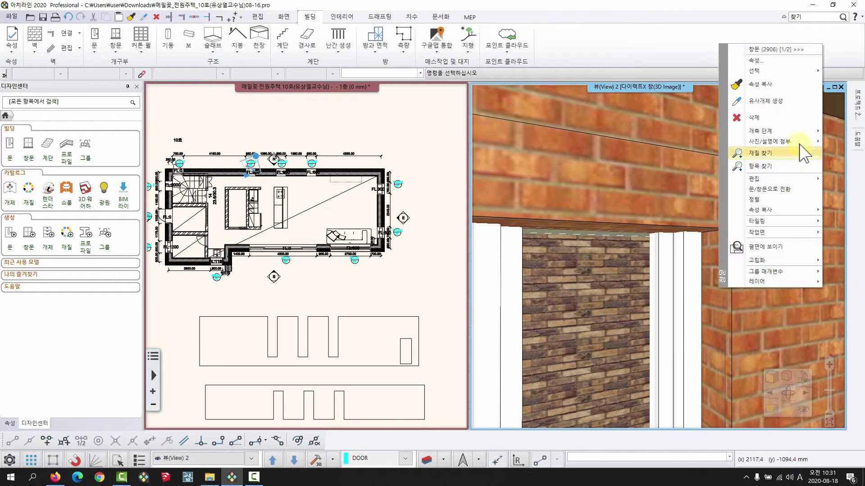
{"action": "left_click", "coordinate": [769, 118]}
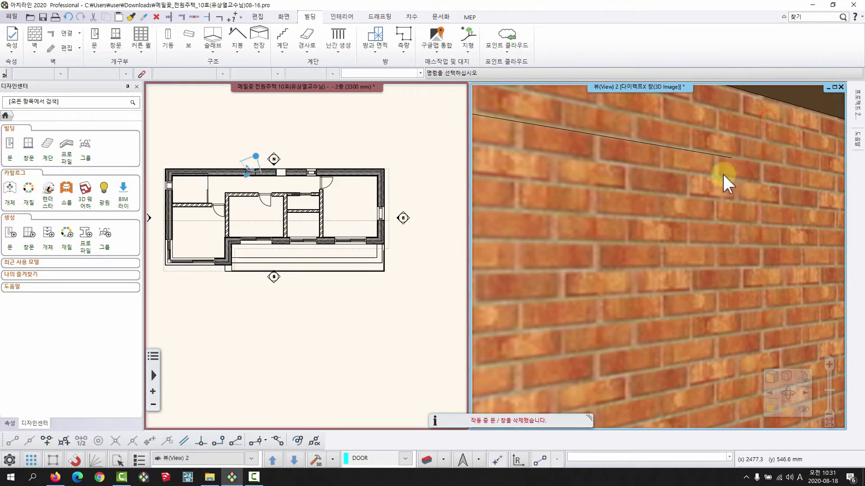
Step: Examine the two tall windows and the line left in the brickwork above the opening's head
{"action": "scroll", "coordinate": [722, 172], "scroll_direction": "down", "scroll_amount": 5}
{"action": "scroll", "coordinate": [696, 239], "scroll_direction": "down", "scroll_amount": 3}
{"action": "middle_click_drag", "start_coordinate": [688, 194], "coordinate": [679, 113]}
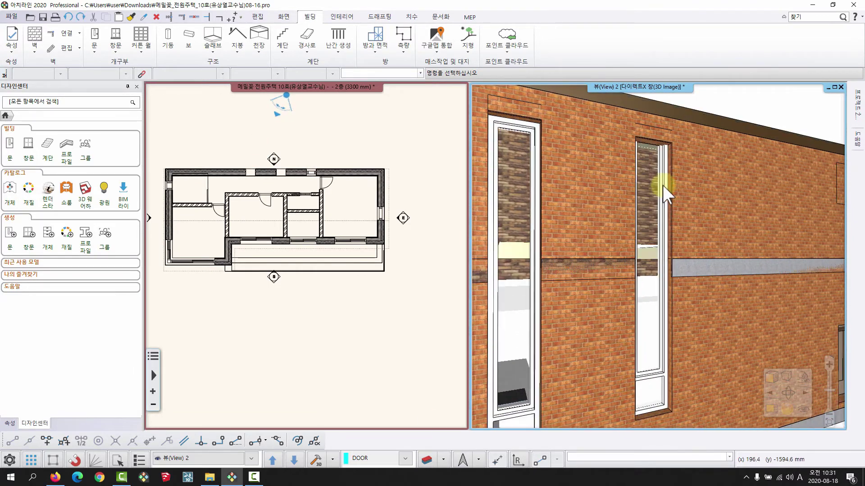
{"action": "scroll", "coordinate": [635, 187], "scroll_direction": "up", "scroll_amount": 5}
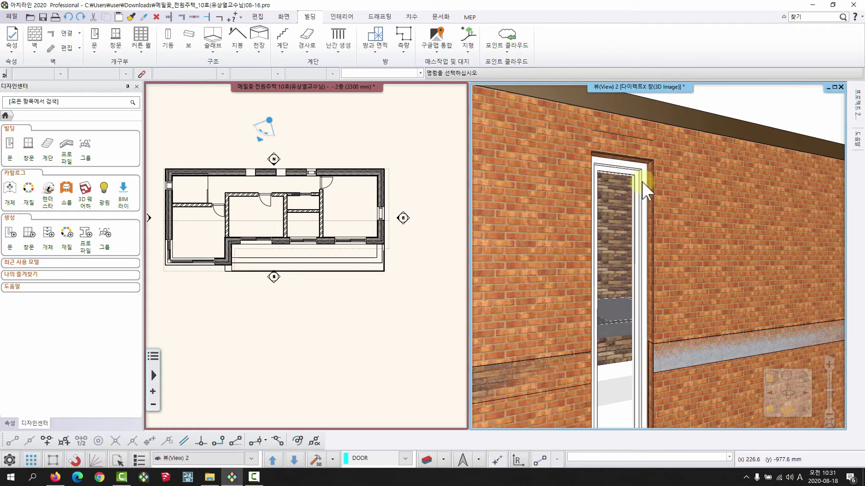
{"action": "scroll", "coordinate": [635, 214], "scroll_direction": "up", "scroll_amount": 2}
{"action": "middle_click_drag", "start_coordinate": [642, 185], "coordinate": [628, 230]}
{"action": "scroll", "coordinate": [640, 210], "scroll_direction": "up", "scroll_amount": 2}
Step: Inspect the properties of the tall window in the 3D view and of the matching tall opening in the second-floor plan
{"action": "left_click", "coordinate": [347, 251]}
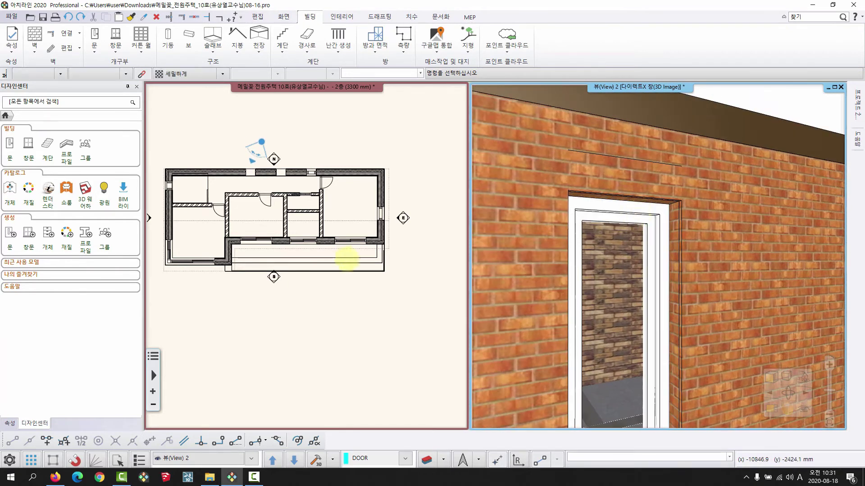
{"action": "scroll", "coordinate": [315, 255], "scroll_direction": "up", "scroll_amount": 5}
{"action": "scroll", "coordinate": [342, 293], "scroll_direction": "down", "scroll_amount": 8}
{"action": "scroll", "coordinate": [336, 284], "scroll_direction": "down", "scroll_amount": 1}
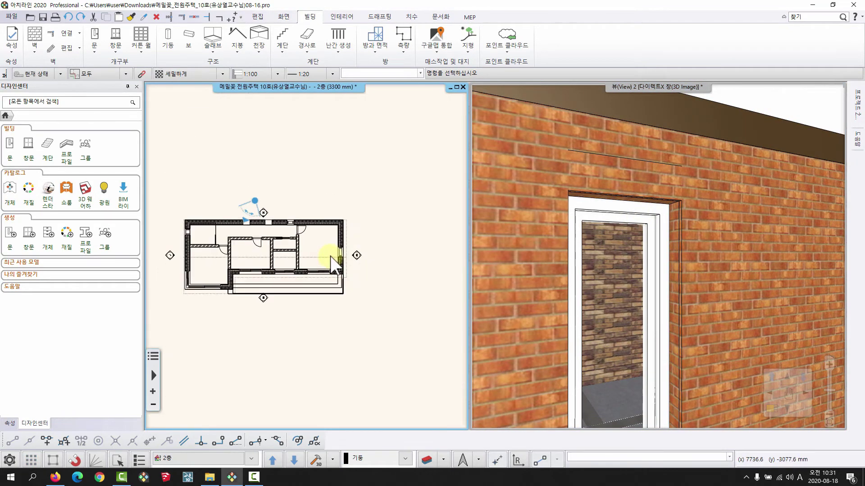
{"action": "key", "text": "Delete"}
{"action": "right_click", "coordinate": [324, 196]}
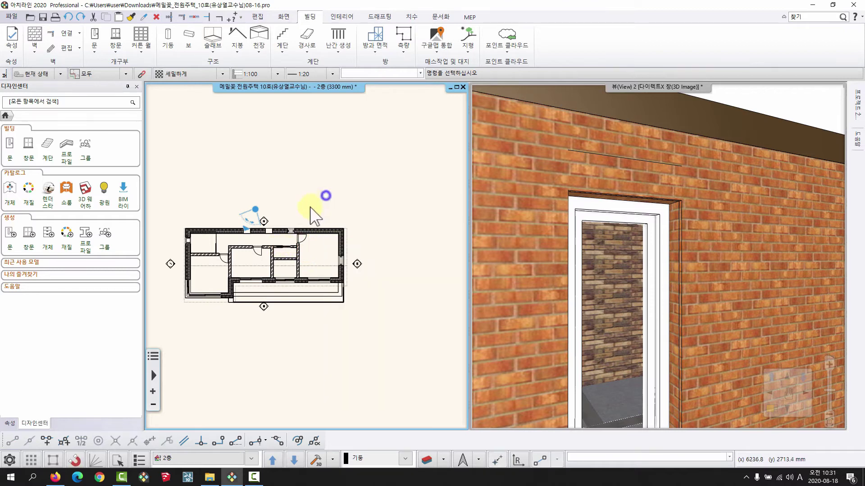
{"action": "scroll", "coordinate": [265, 223], "scroll_direction": "up", "scroll_amount": 5}
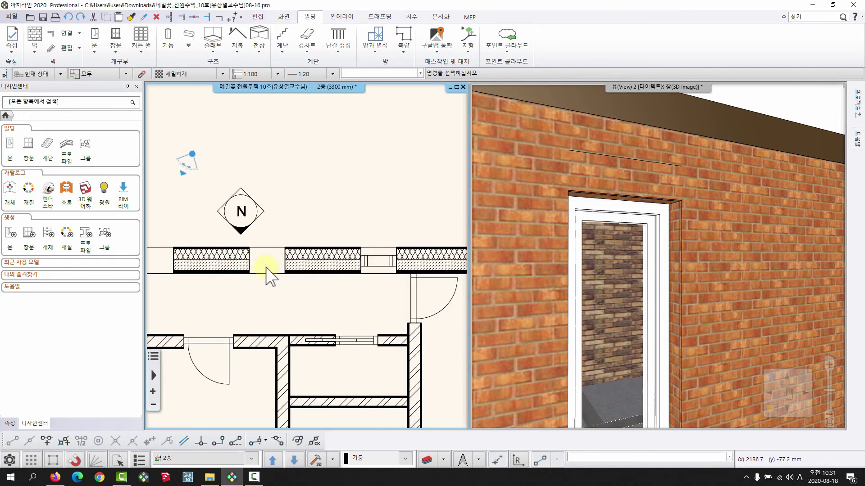
{"action": "left_click", "coordinate": [613, 227]}
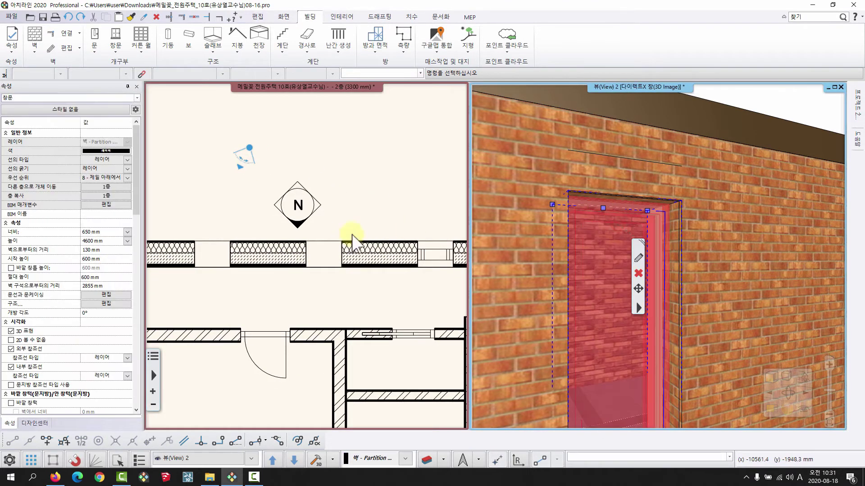
{"action": "left_click", "coordinate": [324, 241]}
{"action": "scroll", "coordinate": [325, 241], "scroll_direction": "down", "scroll_amount": 3}
{"action": "scroll", "coordinate": [329, 245], "scroll_direction": "up", "scroll_amount": 6}
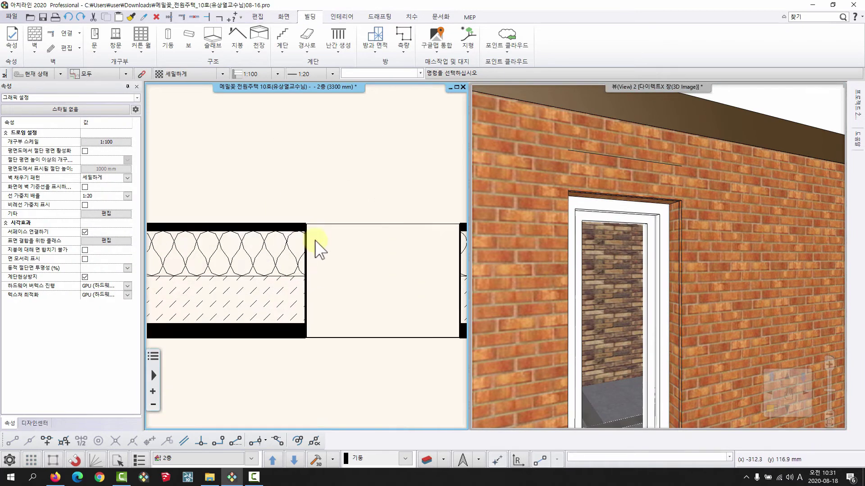
{"action": "left_click", "coordinate": [308, 249]}
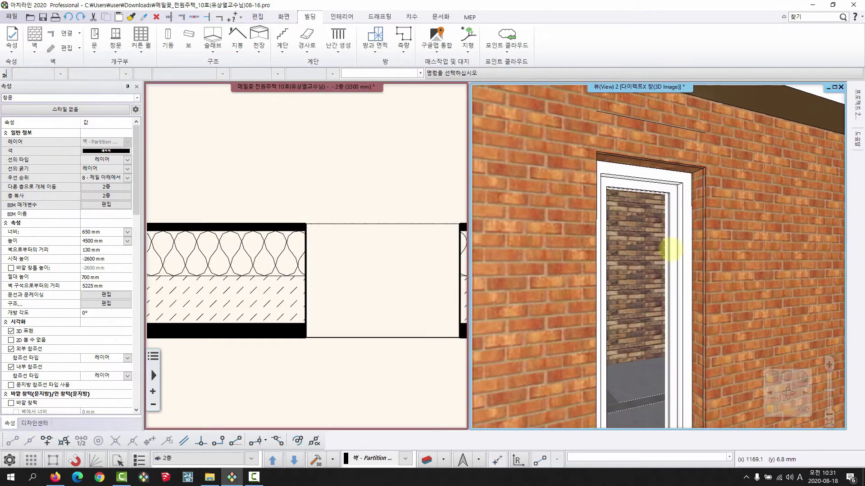
{"action": "middle_click_drag", "start_coordinate": [332, 290], "coordinate": [276, 270]}
{"action": "left_click", "coordinate": [272, 262]}
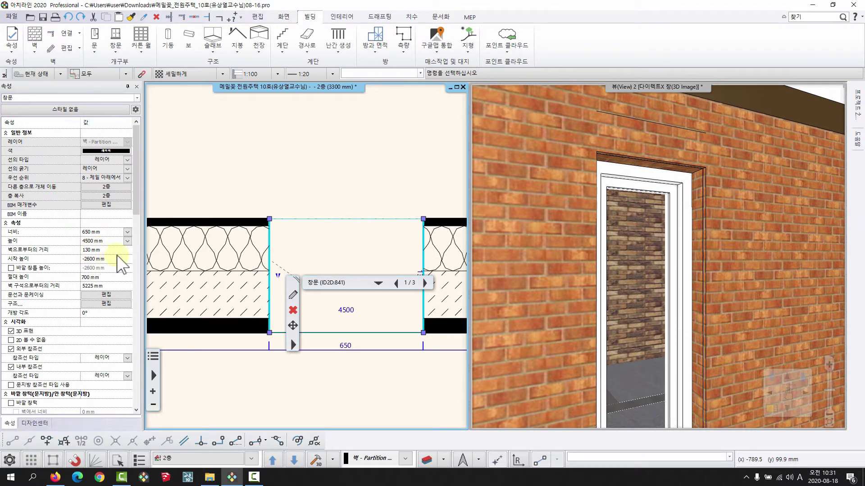
Step: Measure the distance between the line on the brick wall and the upper corner of the tall window opening
{"action": "left_click_drag", "start_coordinate": [584, 206], "coordinate": [570, 237]}
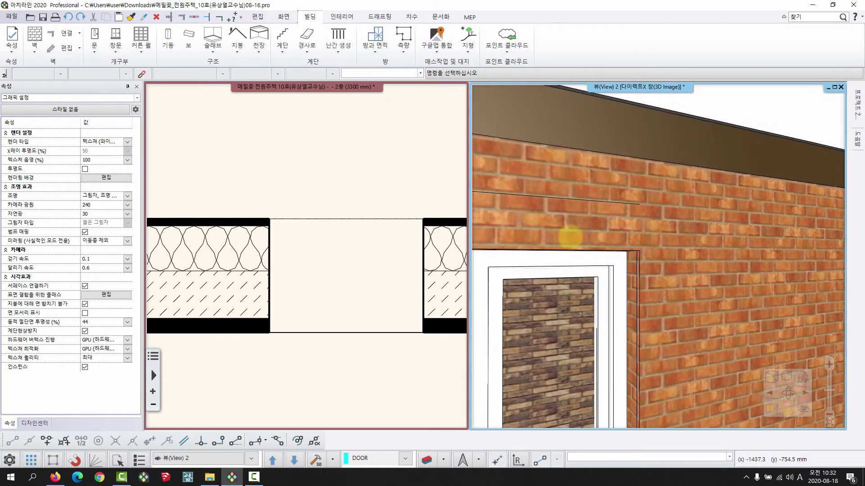
{"action": "left_click", "coordinate": [379, 17]}
{"action": "left_click", "coordinate": [412, 16]}
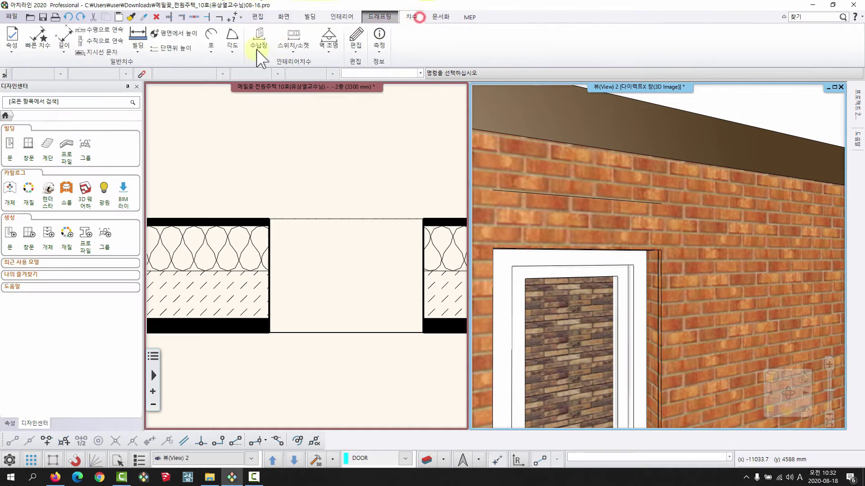
{"action": "left_click", "coordinate": [377, 50]}
{"action": "left_click", "coordinate": [405, 67]}
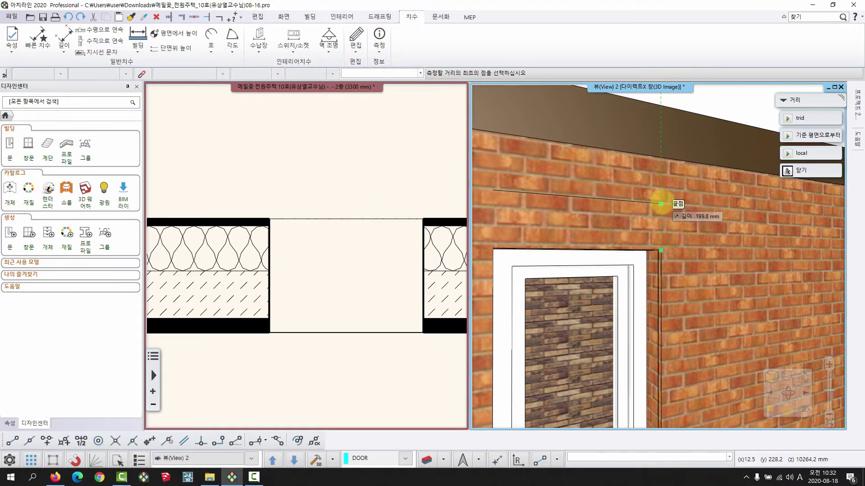
{"action": "left_click", "coordinate": [661, 202]}
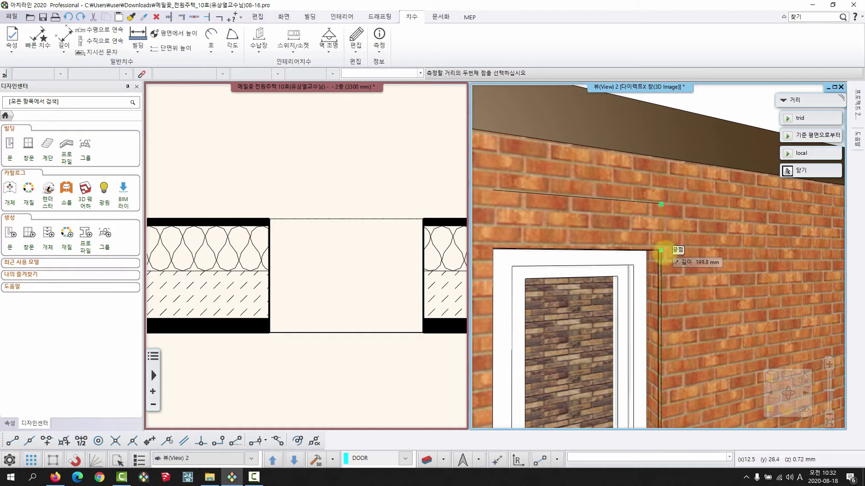
{"action": "left_click", "coordinate": [663, 250]}
{"action": "left_click", "coordinate": [536, 304]}
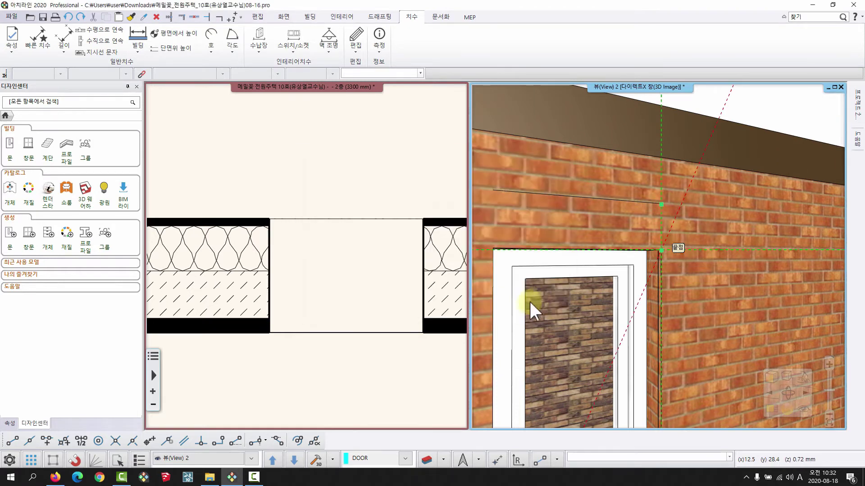
Step: Set the start height of the second-floor tall window opening to -2400 mm
{"action": "left_click", "coordinate": [269, 231]}
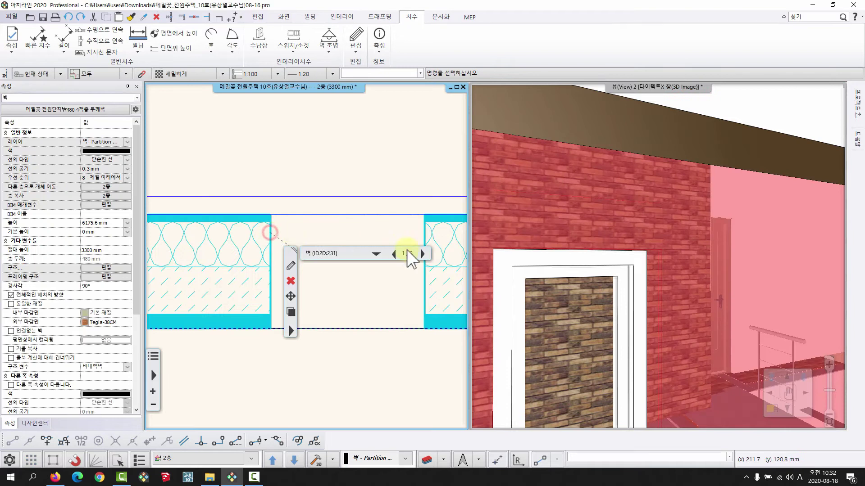
{"action": "left_click", "coordinate": [423, 254]}
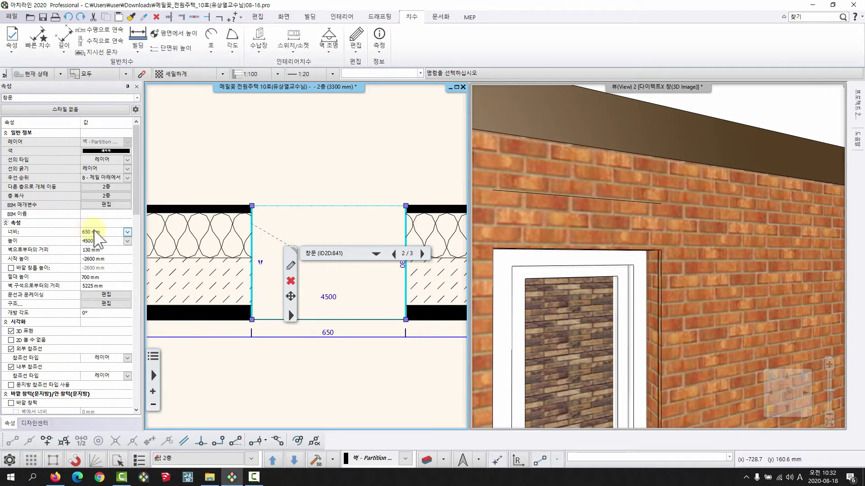
{"action": "left_click", "coordinate": [102, 259]}
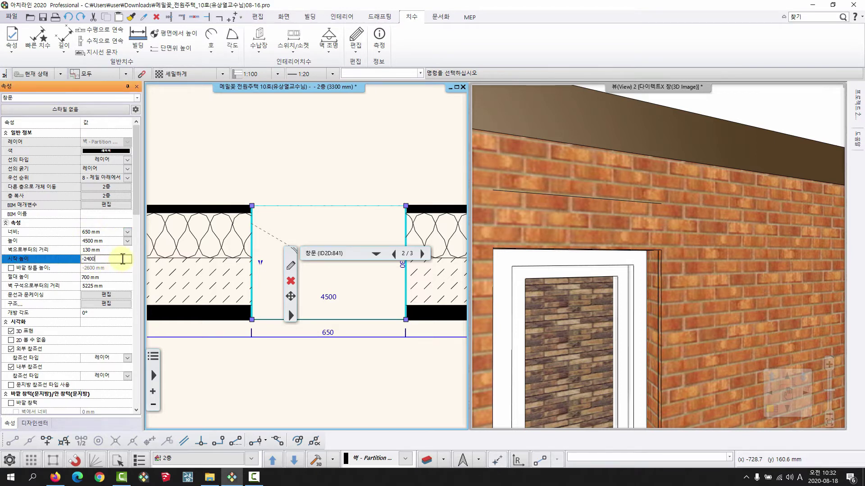
{"action": "type", "text": "-2400"}
{"action": "key", "text": "Return"}
Step: Delete the brown brick tiling's background area on the head reveal of the raised opening
{"action": "left_click", "coordinate": [620, 176]}
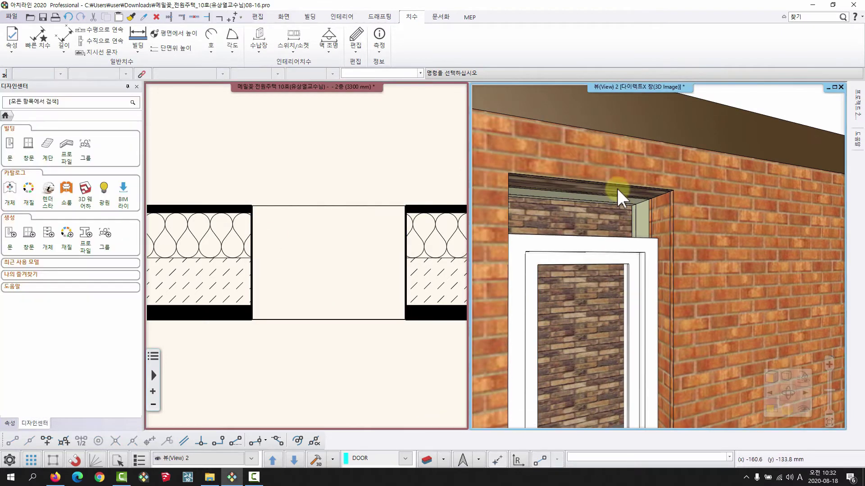
{"action": "right_click", "coordinate": [617, 189]}
{"action": "left_click", "coordinate": [670, 330]}
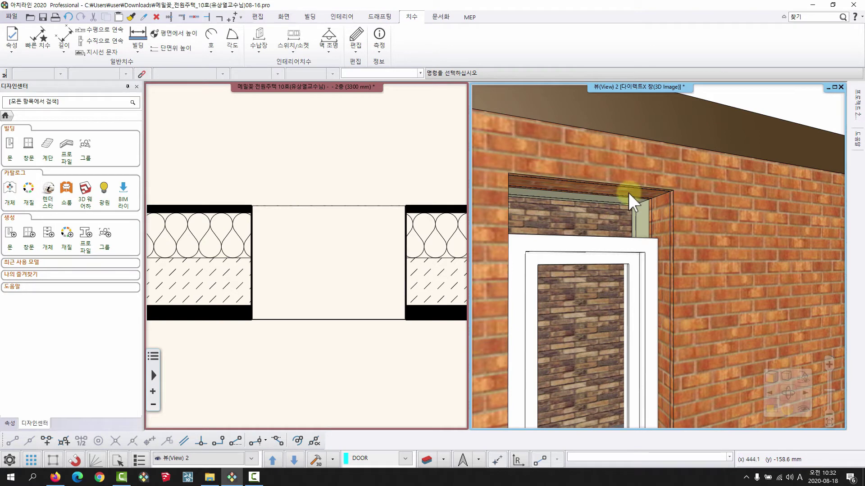
Step: Set the start height of the second-floor tall window opening to -2600 mm
{"action": "left_click", "coordinate": [264, 208]}
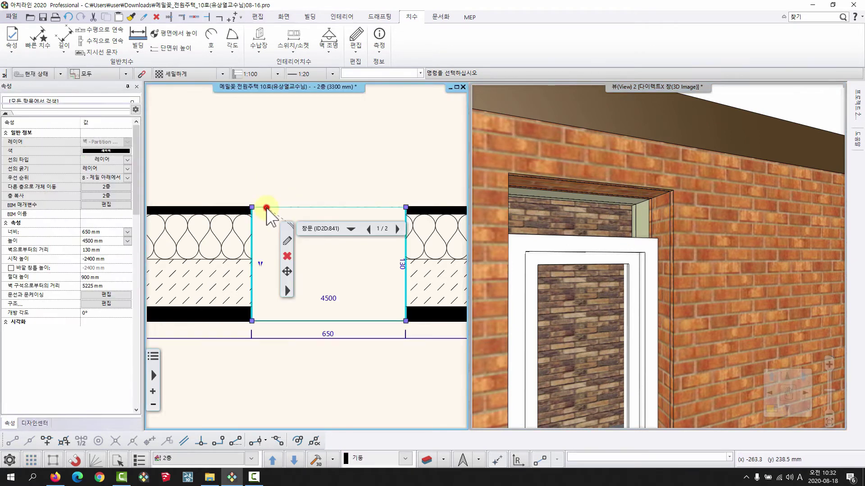
{"action": "left_click", "coordinate": [101, 258]}
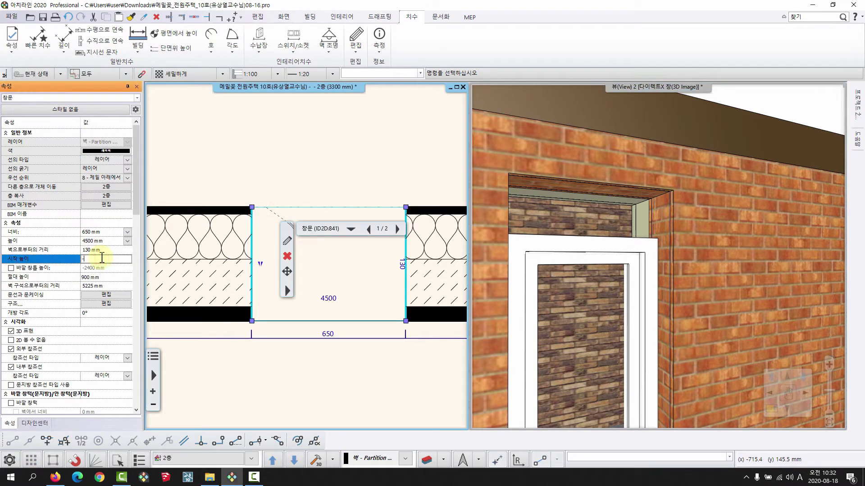
{"action": "type", "text": "-2600"}
{"action": "key", "text": "Return"}
{"action": "scroll", "coordinate": [588, 176], "scroll_direction": "down", "scroll_amount": 6}
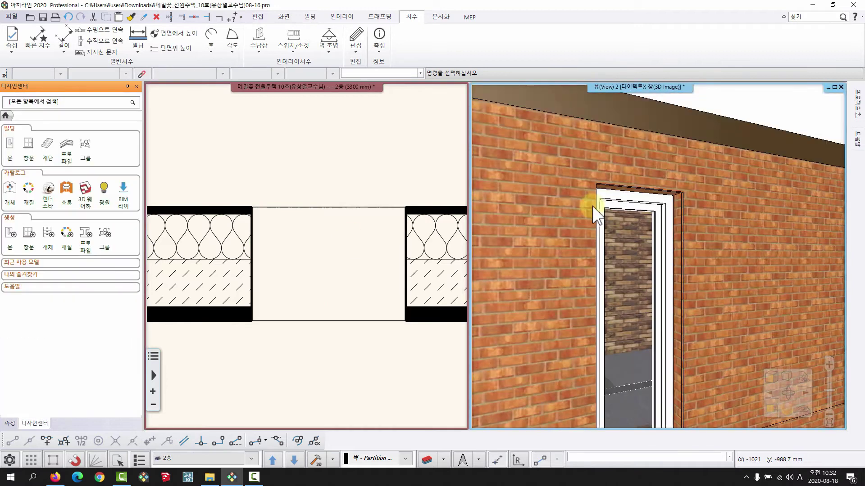
Step: Delete the brown tiling's background area on the horizontal band between the two tall windows
{"action": "middle_click_drag", "start_coordinate": [645, 345], "coordinate": [588, 353]}
{"action": "scroll", "coordinate": [613, 333], "scroll_direction": "down", "scroll_amount": 3}
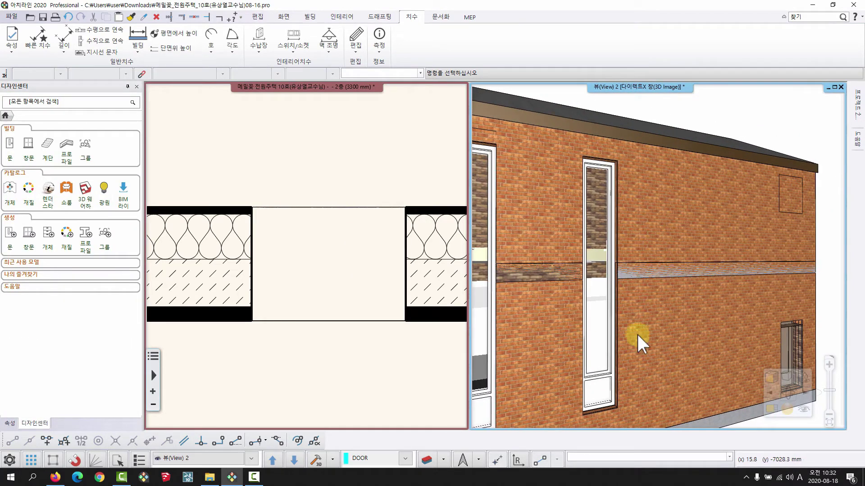
{"action": "right_click", "coordinate": [557, 272]}
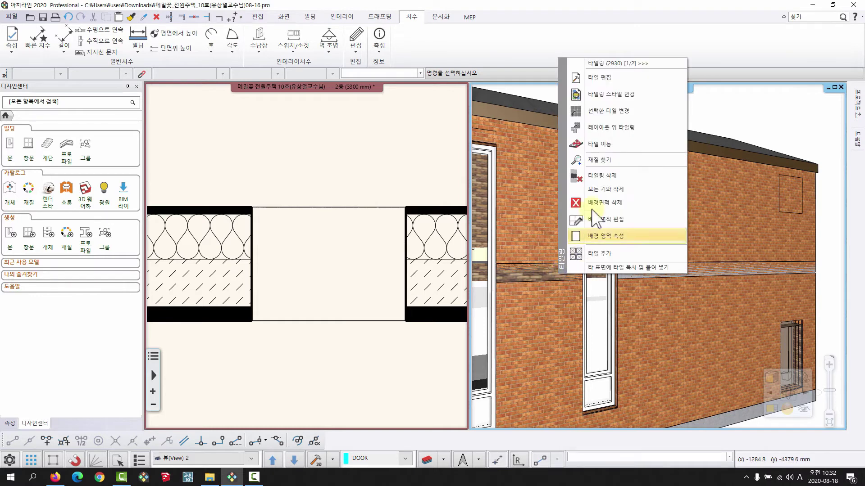
{"action": "left_click", "coordinate": [592, 207]}
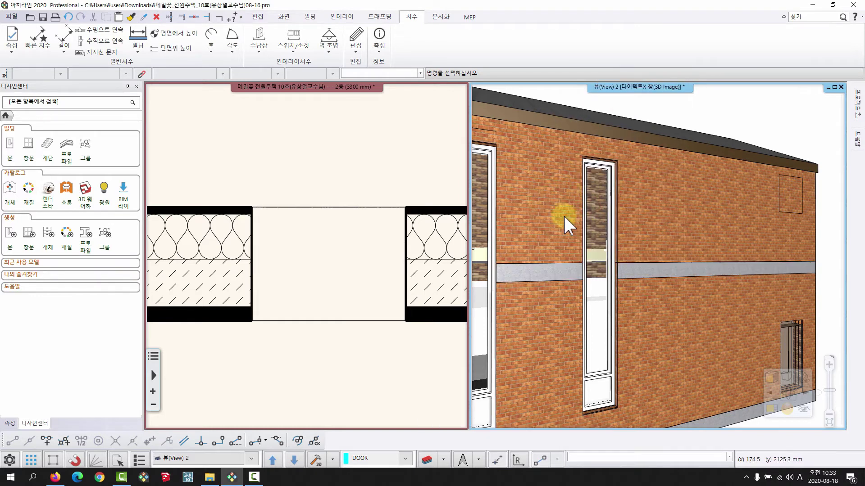
Step: Look up the materials used on the orange long wall and on the gable wall's brown brick tiling
{"action": "middle_click_drag", "start_coordinate": [563, 214], "coordinate": [494, 274]}
{"action": "right_click", "coordinate": [494, 274]}
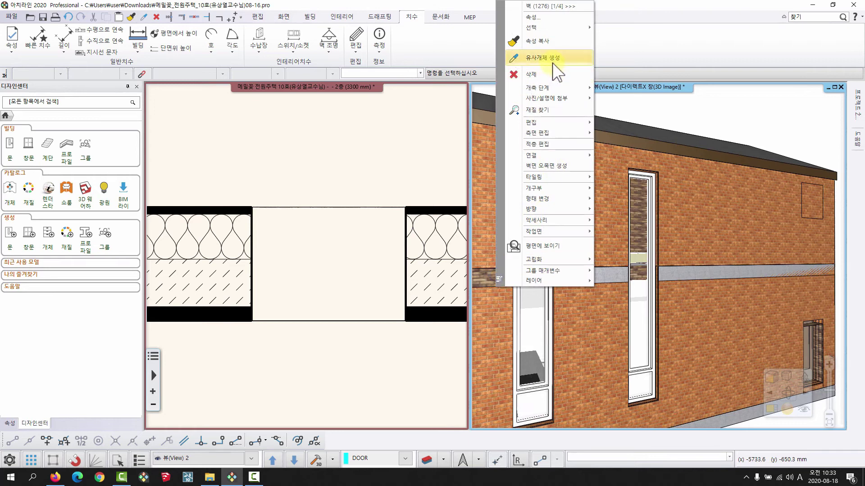
{"action": "left_click", "coordinate": [538, 110]}
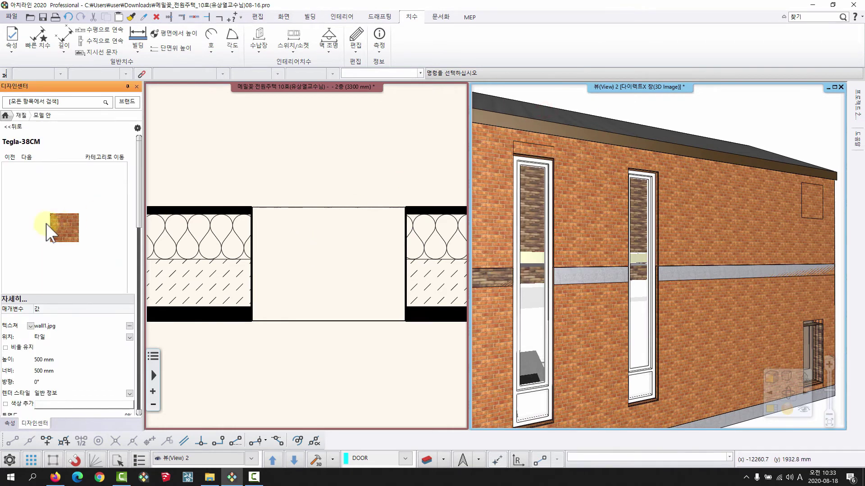
{"action": "middle_click_drag", "start_coordinate": [617, 245], "coordinate": [643, 277]}
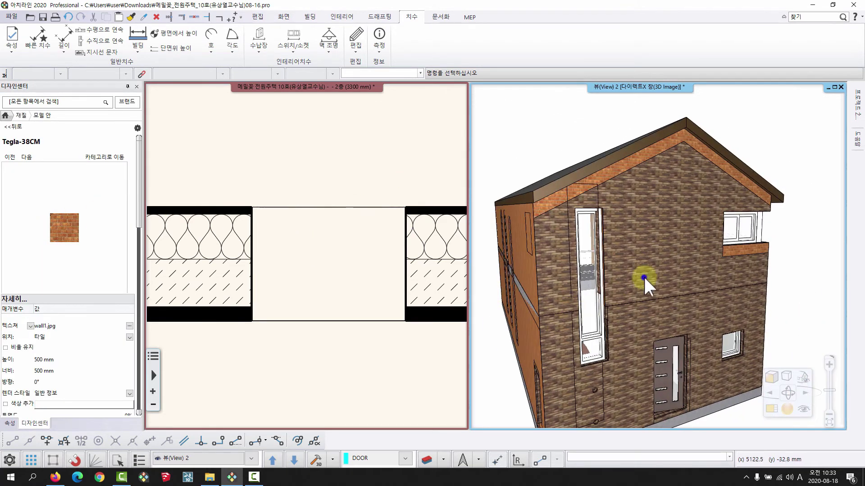
{"action": "right_click", "coordinate": [644, 276]}
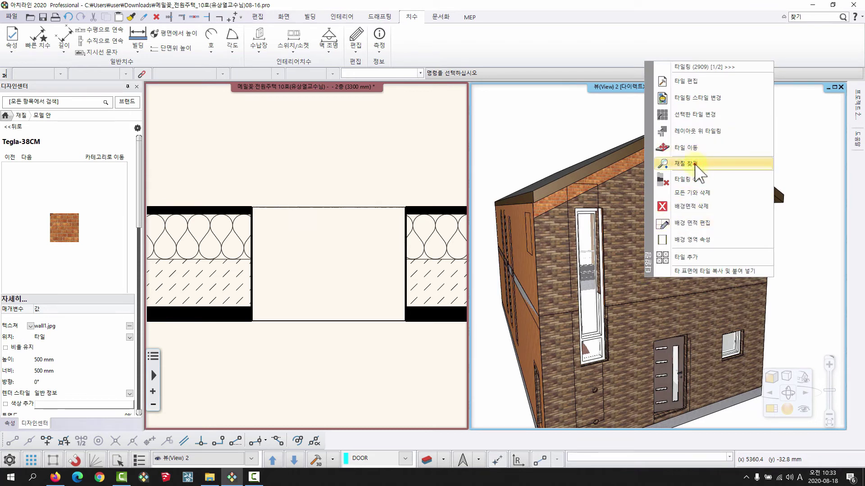
{"action": "left_click", "coordinate": [696, 165]}
Step: Apply the brown brick material 벽돌-12 to the lower and upper parts of the long wall, changing the texture on the whole object
{"action": "middle_click_drag", "start_coordinate": [569, 274], "coordinate": [583, 284]}
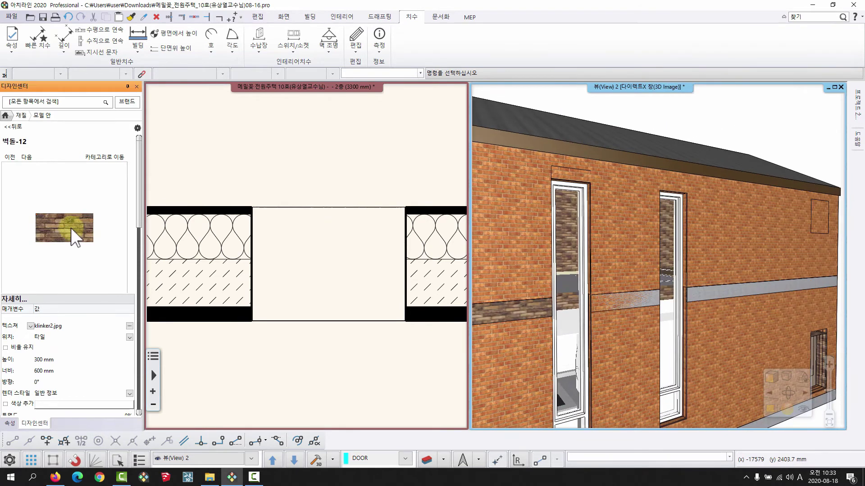
{"action": "left_click_drag", "start_coordinate": [71, 228], "coordinate": [658, 239]}
{"action": "left_click_drag", "start_coordinate": [719, 333], "coordinate": [716, 334]}
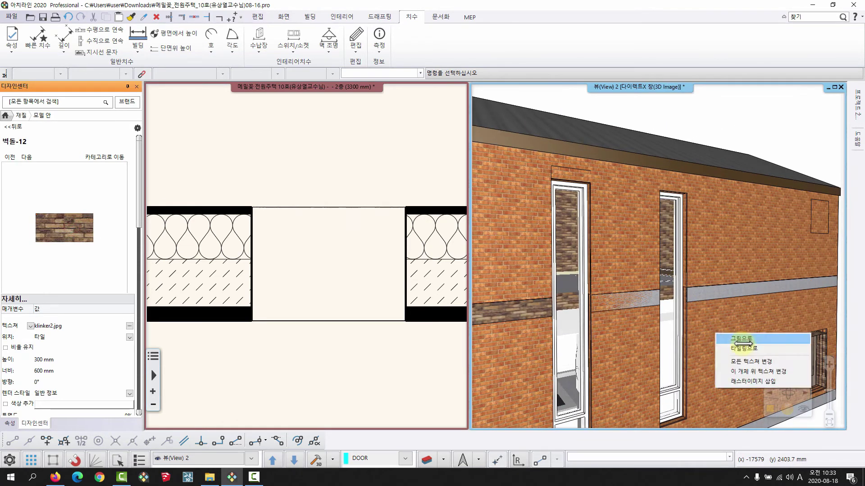
{"action": "left_click", "coordinate": [761, 370]}
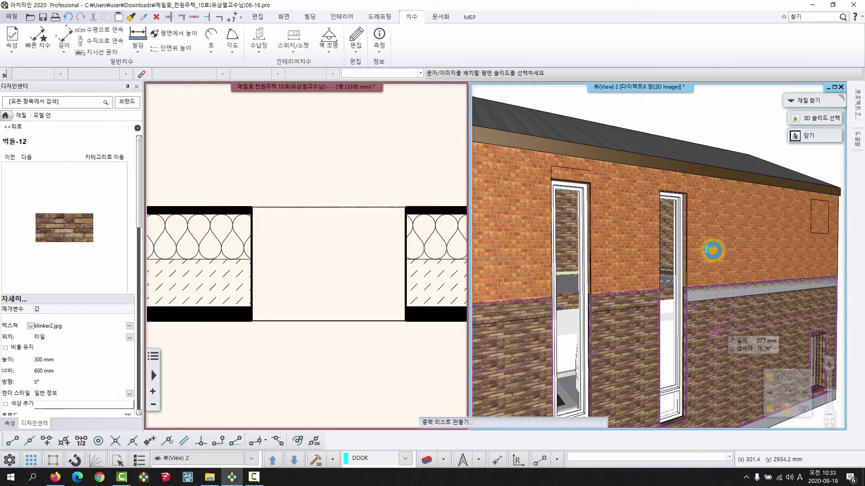
{"action": "left_click", "coordinate": [713, 251]}
{"action": "key", "text": "Escape"}
{"action": "middle_click_drag", "start_coordinate": [715, 250], "coordinate": [678, 253]}
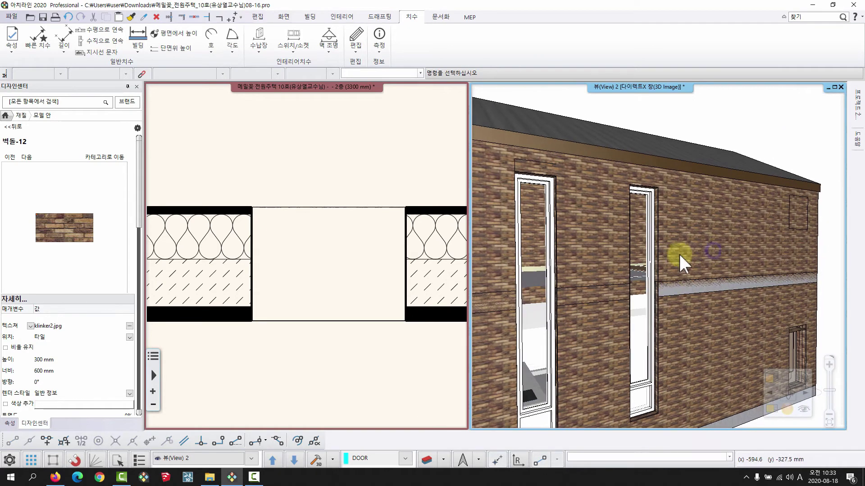
{"action": "middle_click_drag", "start_coordinate": [659, 303], "coordinate": [589, 237]}
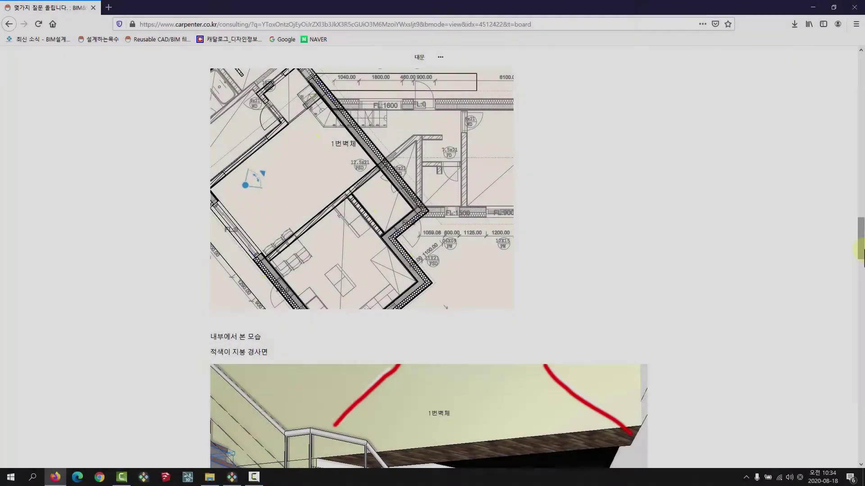
Step: Review the house 14 question about cutting the second-floor outer wall along the roof slope, and switch to the ARCHLine model
{"action": "scroll", "coordinate": [861, 239], "scroll_direction": "up", "scroll_amount": 3}
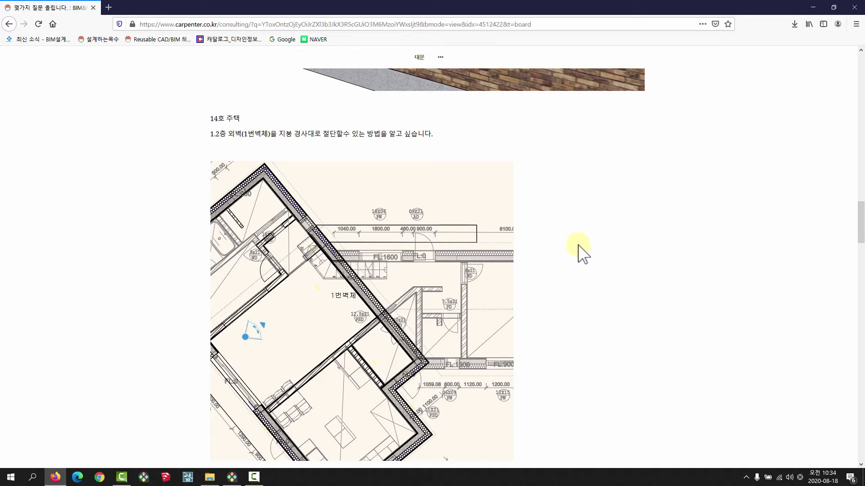
{"action": "scroll", "coordinate": [637, 309], "scroll_direction": "down", "scroll_amount": 8}
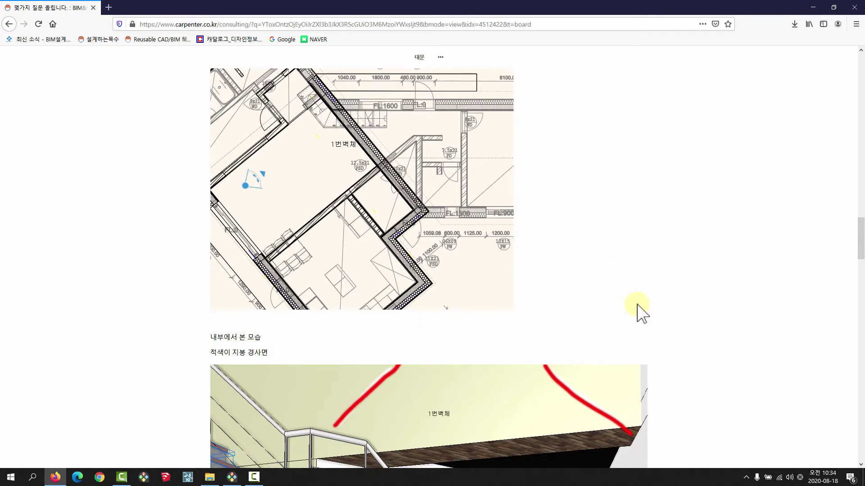
{"action": "scroll", "coordinate": [481, 186], "scroll_direction": "up", "scroll_amount": 10}
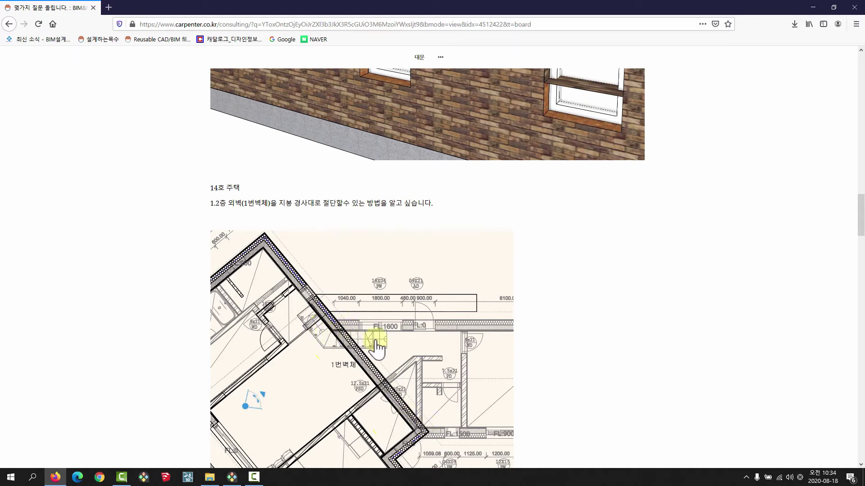
{"action": "scroll", "coordinate": [377, 348], "scroll_direction": "down", "scroll_amount": 18}
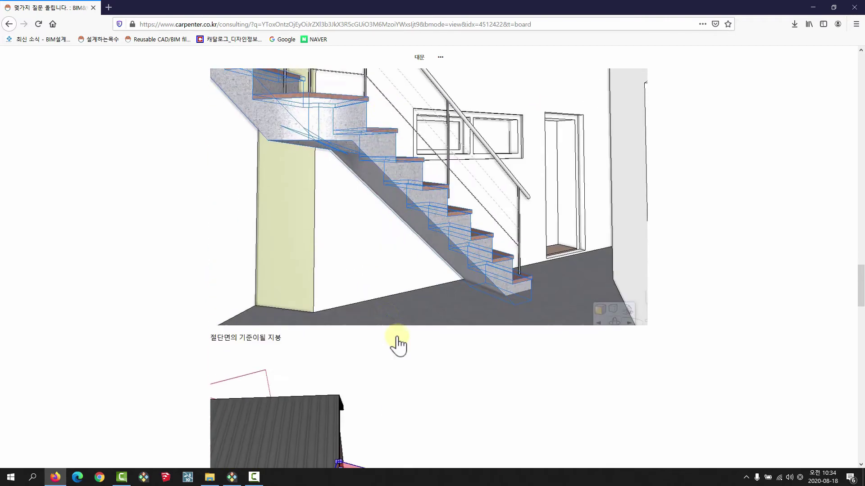
{"action": "scroll", "coordinate": [437, 347], "scroll_direction": "up", "scroll_amount": 10}
{"action": "scroll", "coordinate": [443, 342], "scroll_direction": "up", "scroll_amount": 4}
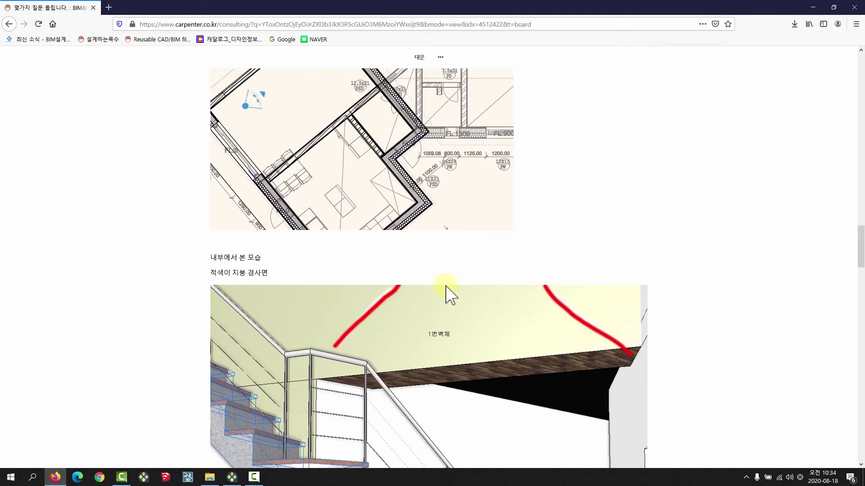
{"action": "scroll", "coordinate": [579, 355], "scroll_direction": "down", "scroll_amount": 8}
{"action": "scroll", "coordinate": [415, 257], "scroll_direction": "up", "scroll_amount": 3}
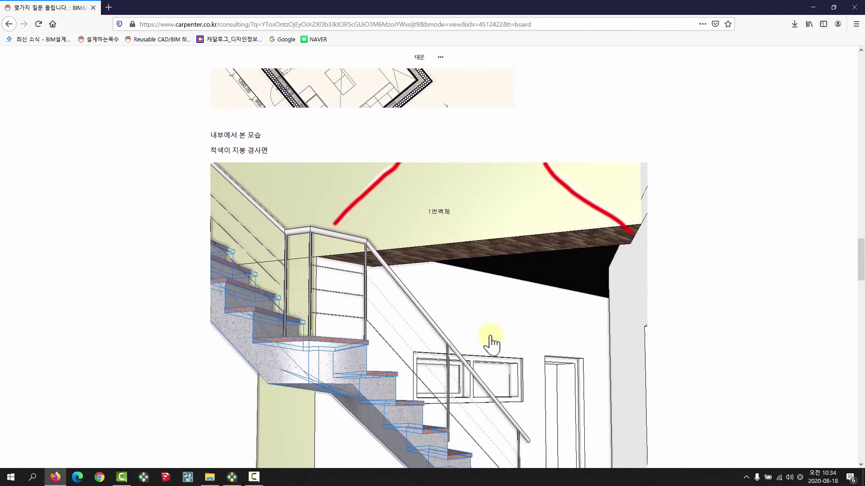
{"action": "scroll", "coordinate": [495, 336], "scroll_direction": "down", "scroll_amount": 20}
{"action": "scroll", "coordinate": [498, 317], "scroll_direction": "up", "scroll_amount": 6}
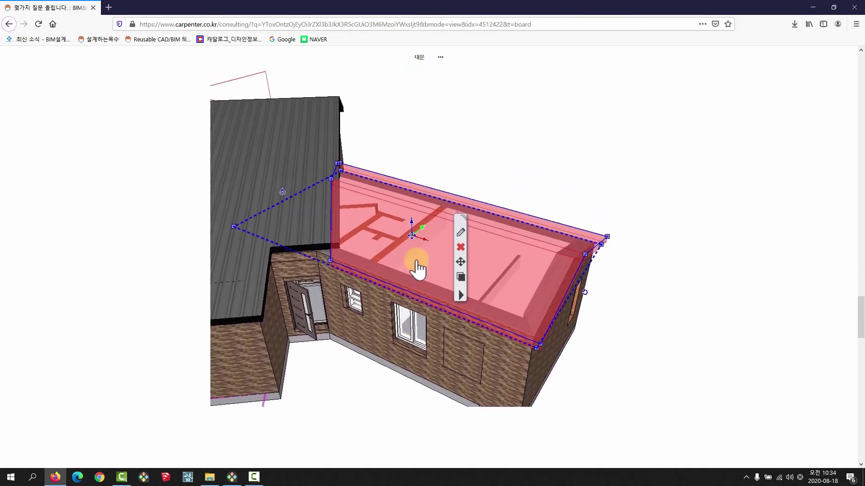
{"action": "left_click", "coordinate": [813, 7]}
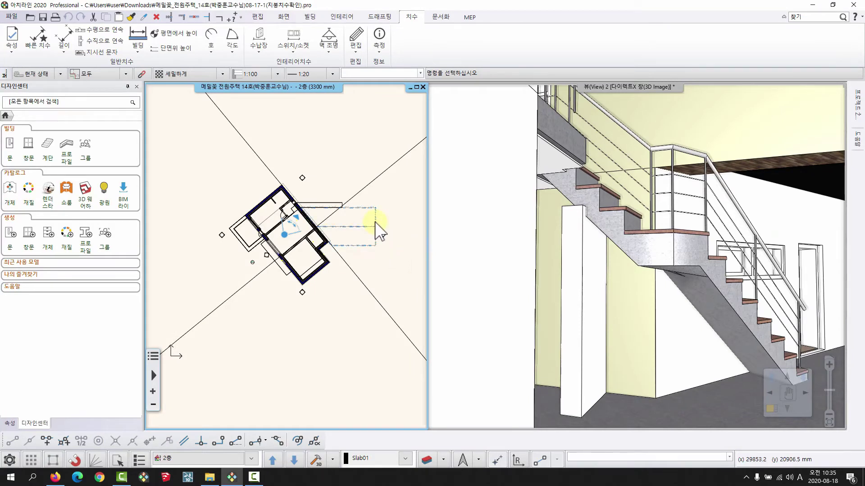
Step: Examine the second-floor plan around the outer wall and the house in 3D, from the staircase out to the exterior roofs
{"action": "middle_click_drag", "start_coordinate": [372, 223], "coordinate": [310, 254]}
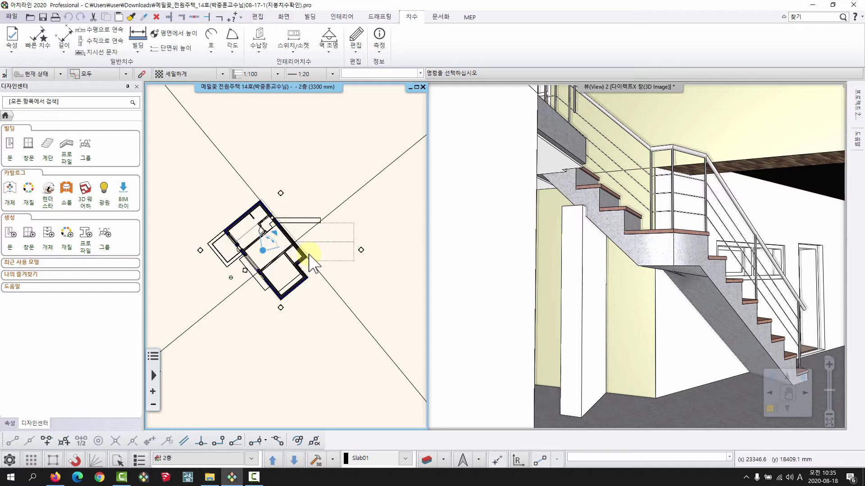
{"action": "scroll", "coordinate": [293, 247], "scroll_direction": "up", "scroll_amount": 3}
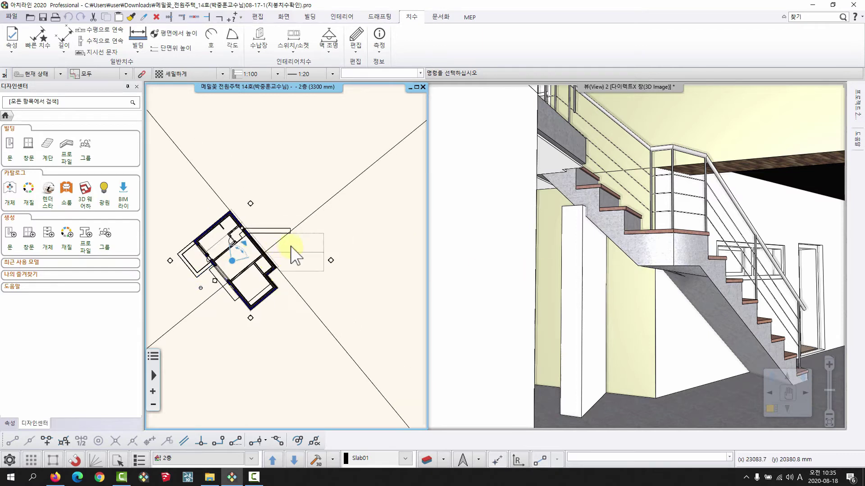
{"action": "left_click", "coordinate": [331, 236]}
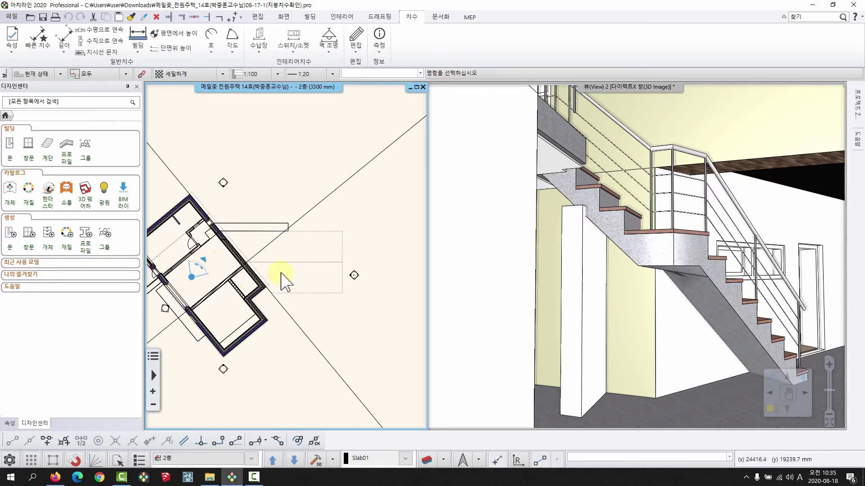
{"action": "left_click", "coordinate": [652, 311]}
{"action": "scroll", "coordinate": [662, 310], "scroll_direction": "down", "scroll_amount": 10}
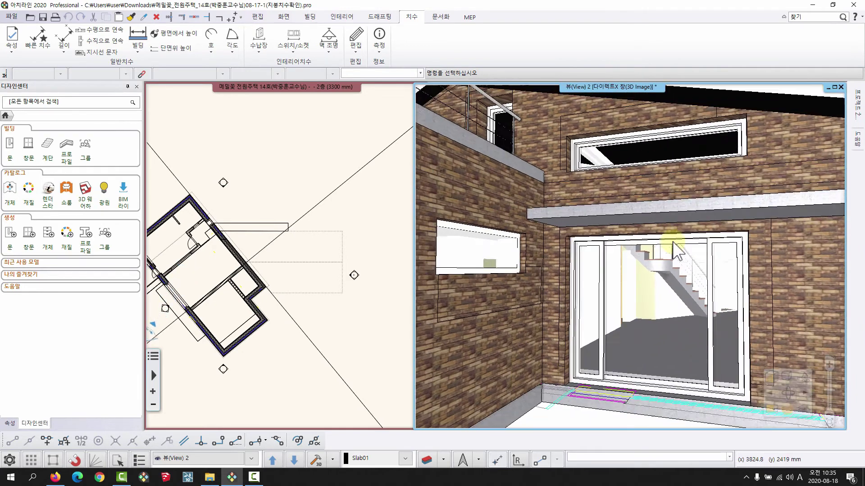
{"action": "scroll", "coordinate": [670, 232], "scroll_direction": "down", "scroll_amount": 8}
{"action": "middle_click_drag", "start_coordinate": [687, 229], "coordinate": [601, 300]}
{"action": "middle_click_drag", "start_coordinate": [251, 241], "coordinate": [253, 267]}
{"action": "scroll", "coordinate": [243, 273], "scroll_direction": "up", "scroll_amount": 3}
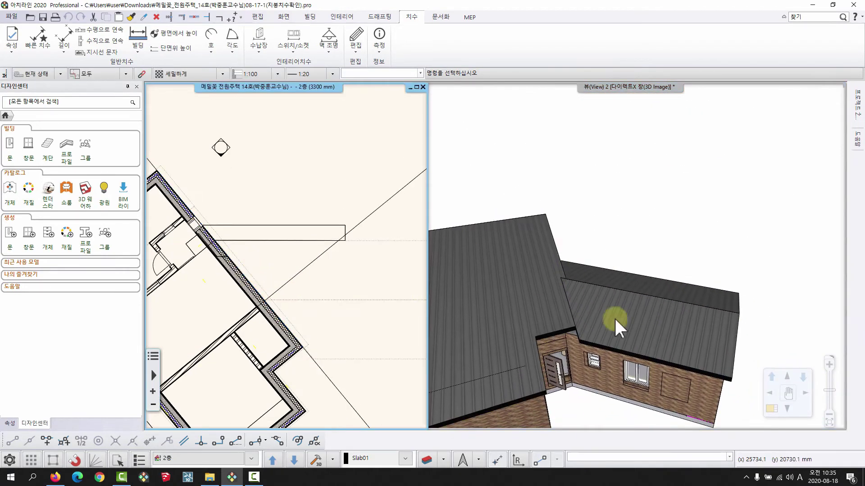
Step: Examine in 3D how the side wing's gable roof meets the main roof and the wall beneath it
{"action": "middle_click_drag", "start_coordinate": [614, 317], "coordinate": [547, 349]}
{"action": "left_click", "coordinate": [556, 214]}
{"action": "key", "text": "Escape"}
{"action": "middle_click_drag", "start_coordinate": [562, 256], "coordinate": [591, 288]}
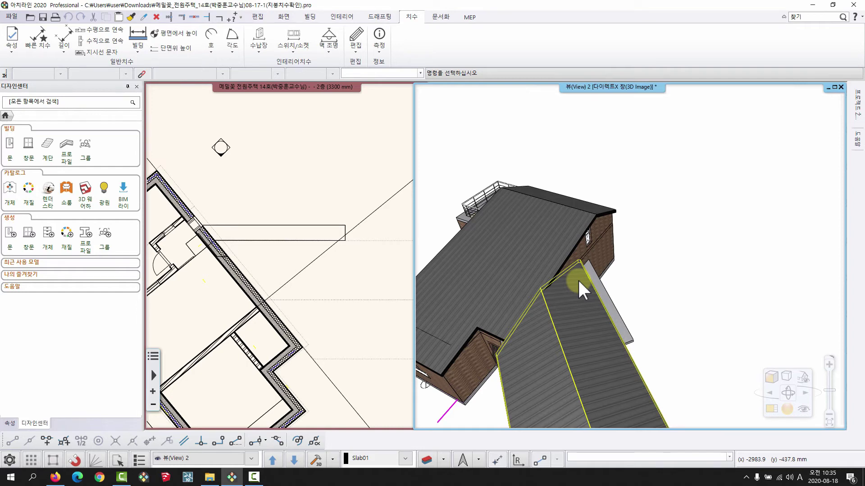
{"action": "left_click", "coordinate": [584, 291]}
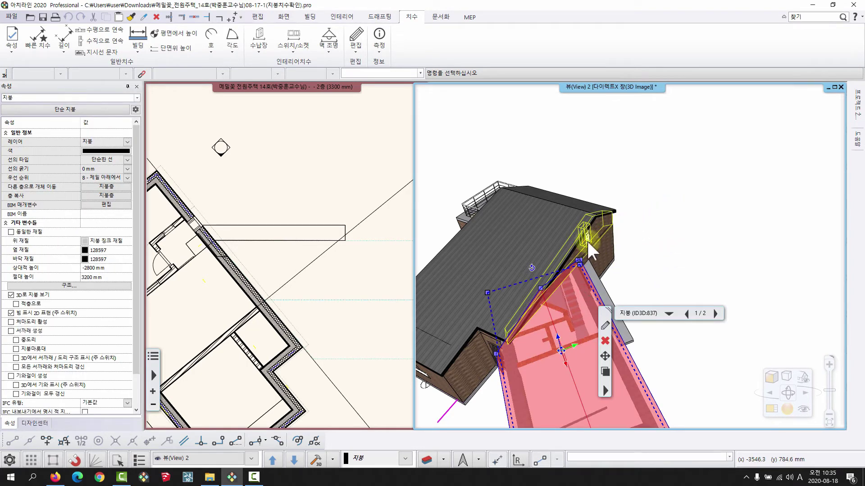
{"action": "key", "text": "Escape"}
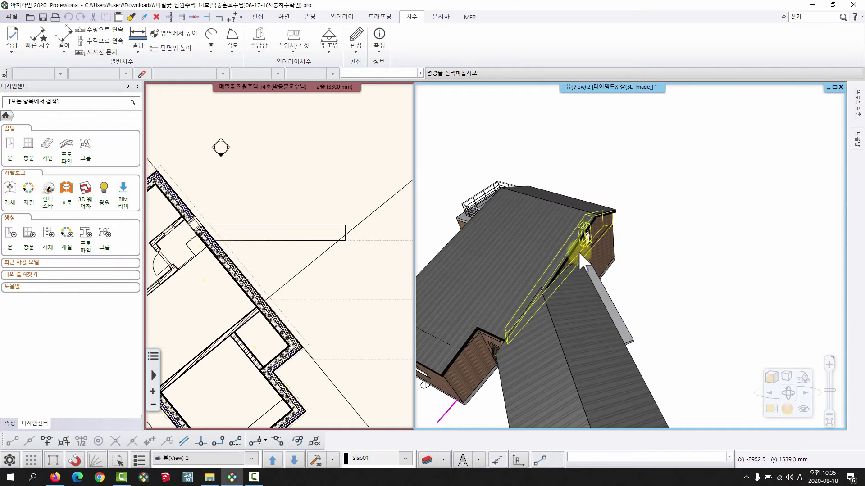
{"action": "middle_click_drag", "start_coordinate": [607, 319], "coordinate": [656, 239]}
{"action": "middle_click_drag", "start_coordinate": [197, 233], "coordinate": [248, 236]}
{"action": "middle_click_drag", "start_coordinate": [628, 243], "coordinate": [569, 223]}
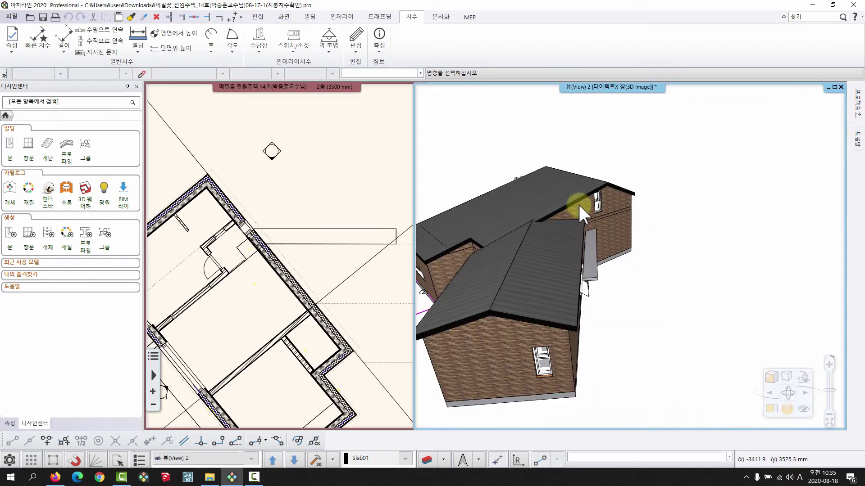
{"action": "middle_click_drag", "start_coordinate": [577, 203], "coordinate": [592, 268]}
{"action": "scroll", "coordinate": [232, 193], "scroll_direction": "down", "scroll_amount": 3}
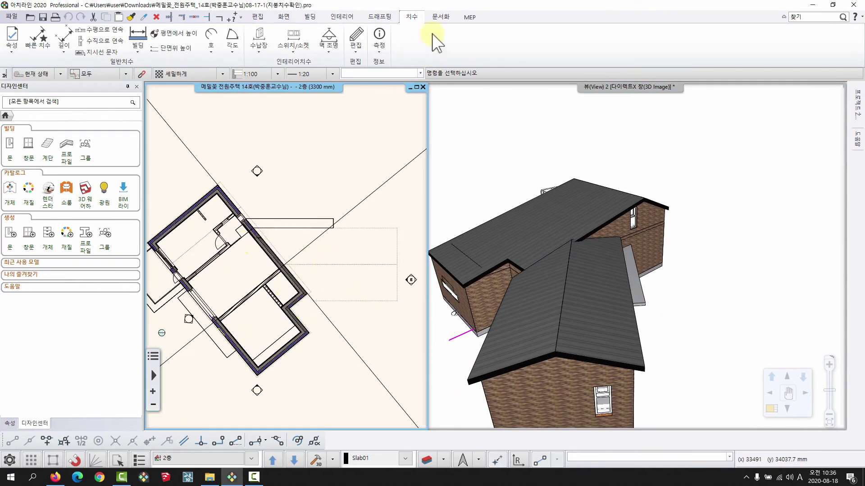
Step: Define a section along the outer face of the diagonal second-floor outer wall, looking into the house, with the default section settings
{"action": "left_click", "coordinate": [440, 16]}
{"action": "left_click", "coordinate": [140, 44]}
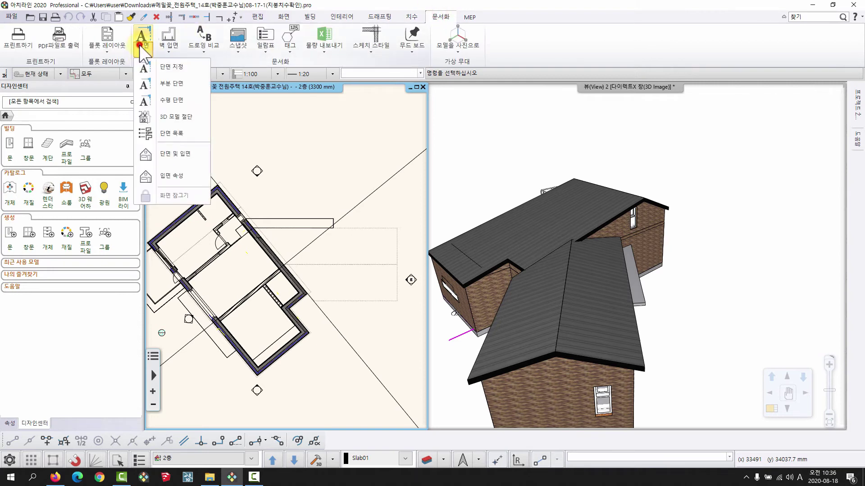
{"action": "left_click", "coordinate": [155, 63]}
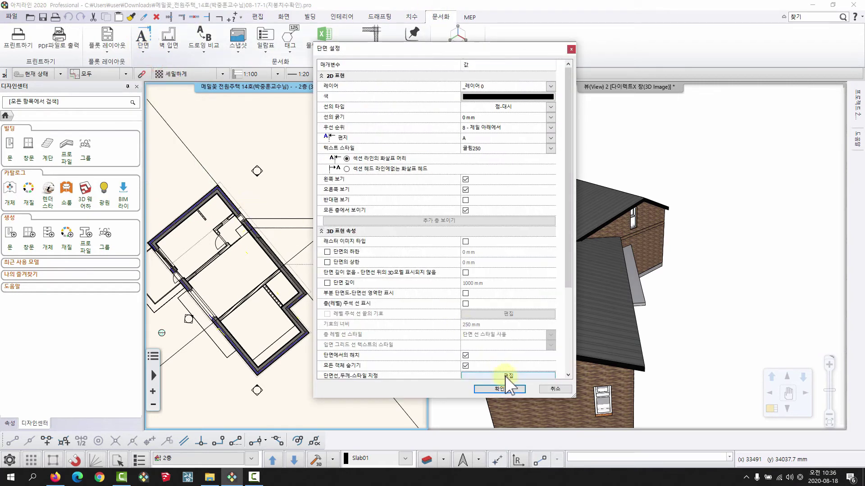
{"action": "left_click", "coordinate": [506, 387]}
{"action": "scroll", "coordinate": [221, 189], "scroll_direction": "up", "scroll_amount": 3}
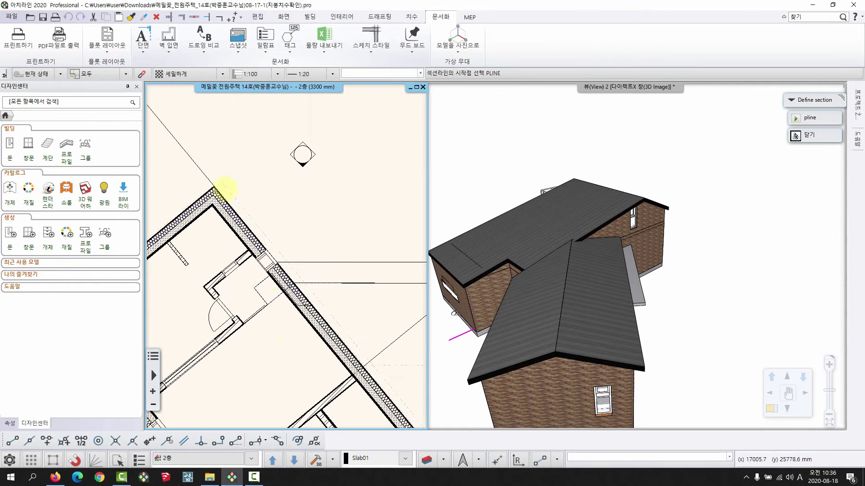
{"action": "left_click", "coordinate": [205, 184]}
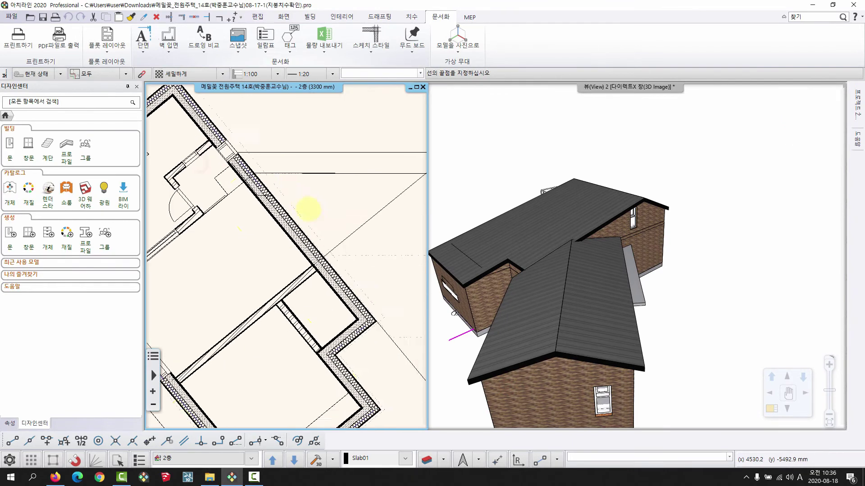
{"action": "left_click", "coordinate": [392, 314]}
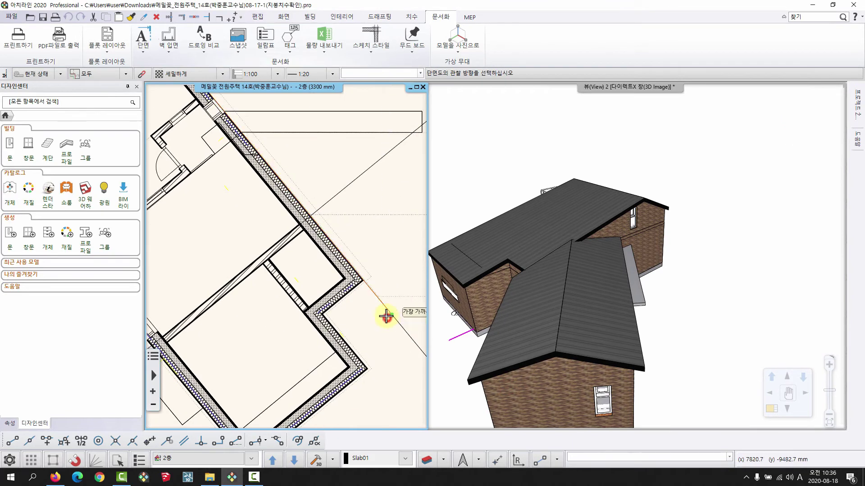
{"action": "left_click", "coordinate": [191, 268]}
{"action": "left_click", "coordinate": [417, 256]}
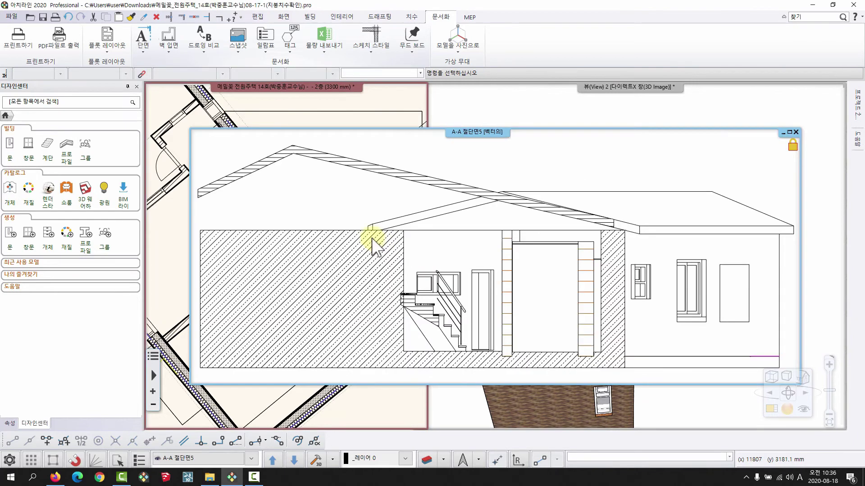
Step: Arrange the section window alongside the plan and 3D view, and inspect where the roofs cross in the section
{"action": "left_click", "coordinate": [382, 101]}
{"action": "left_click", "coordinate": [768, 409]}
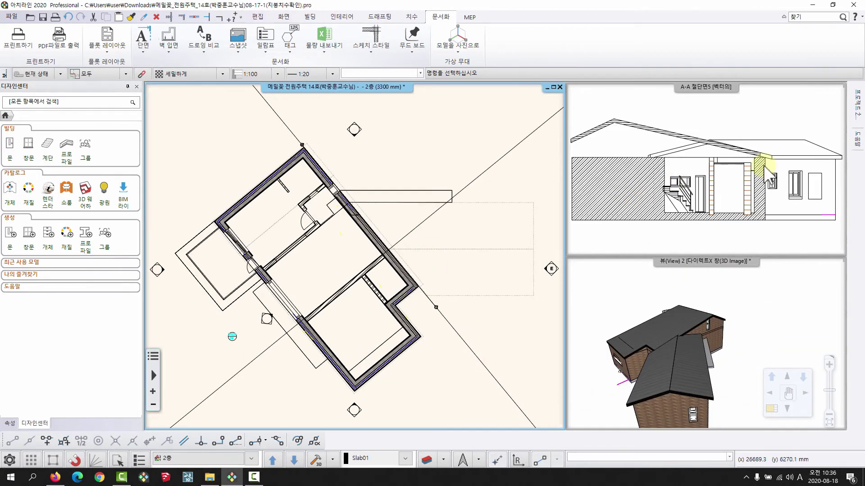
{"action": "left_click", "coordinate": [740, 173]}
{"action": "scroll", "coordinate": [726, 174], "scroll_direction": "down", "scroll_amount": 3}
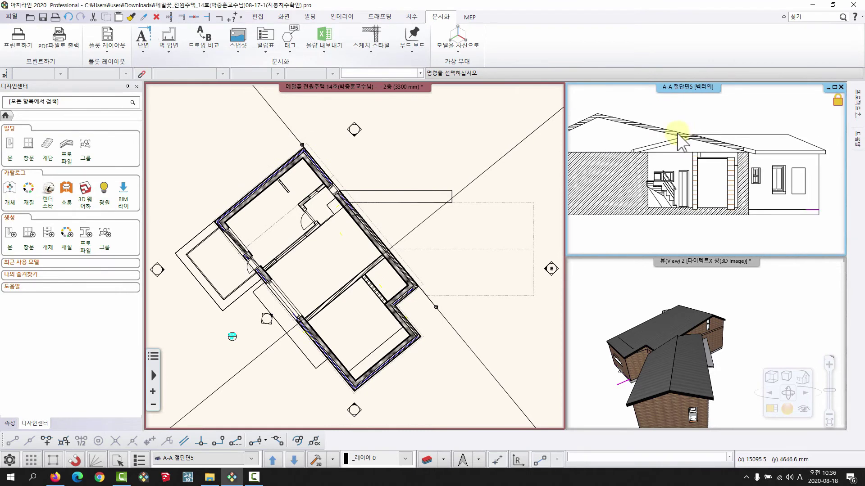
{"action": "scroll", "coordinate": [687, 158], "scroll_direction": "up", "scroll_amount": 3}
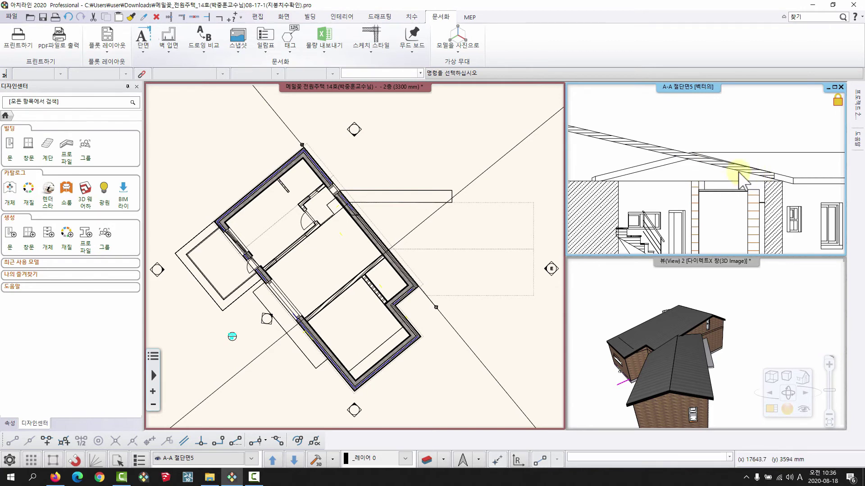
{"action": "left_click", "coordinate": [332, 174]}
{"action": "scroll", "coordinate": [329, 180], "scroll_direction": "up", "scroll_amount": 4}
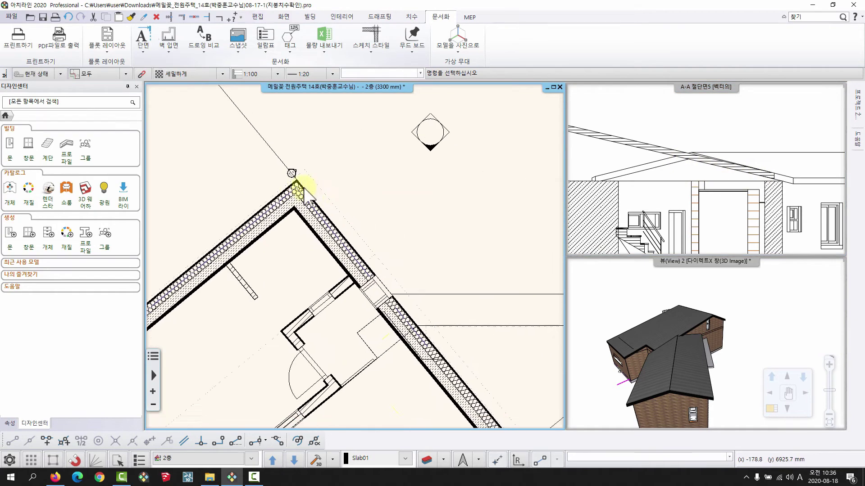
{"action": "left_click", "coordinate": [295, 193]}
{"action": "scroll", "coordinate": [464, 365], "scroll_direction": "up", "scroll_amount": 2}
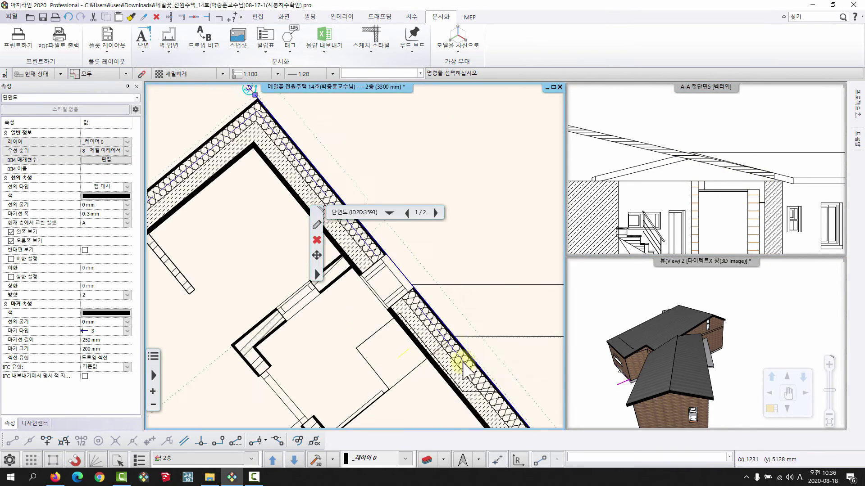
{"action": "middle_click_drag", "start_coordinate": [464, 364], "coordinate": [457, 360]}
{"action": "right_click", "coordinate": [437, 321]}
{"action": "middle_click_drag", "start_coordinate": [282, 163], "coordinate": [281, 197]}
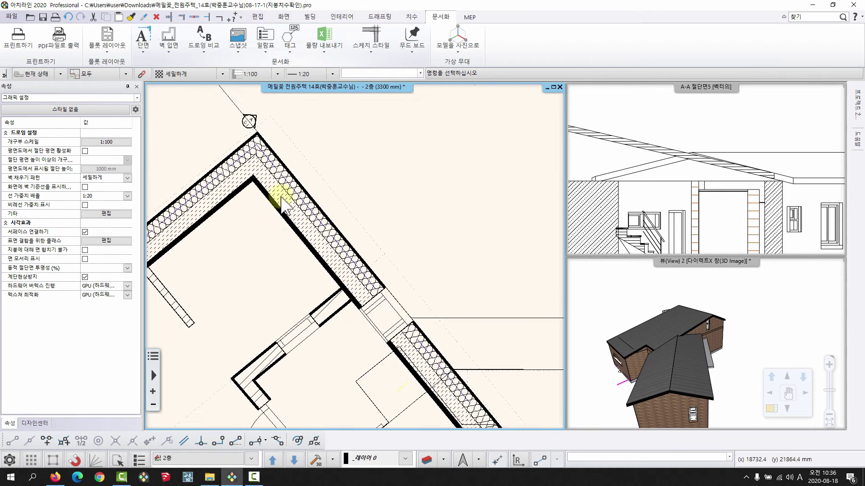
Step: Move the section line from the outer face to the inner face of the diagonal outer wall, and inspect the updated section
{"action": "left_click", "coordinate": [253, 116]}
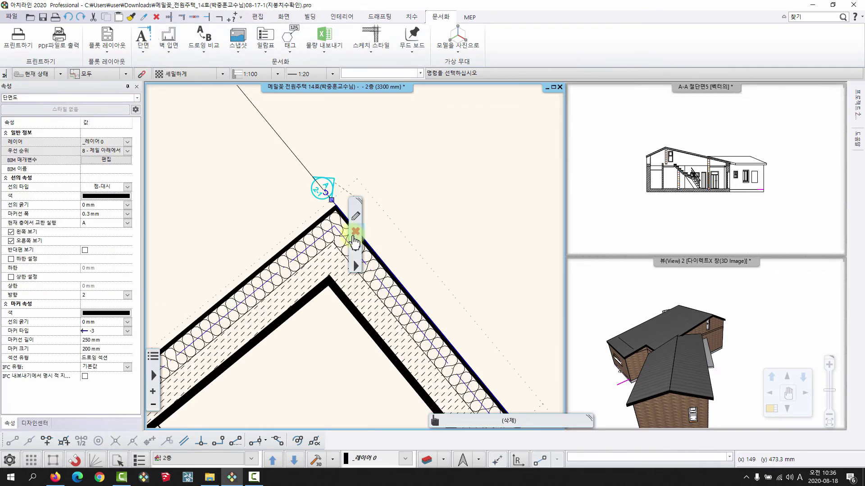
{"action": "left_click", "coordinate": [356, 247]}
{"action": "left_click", "coordinate": [416, 264]}
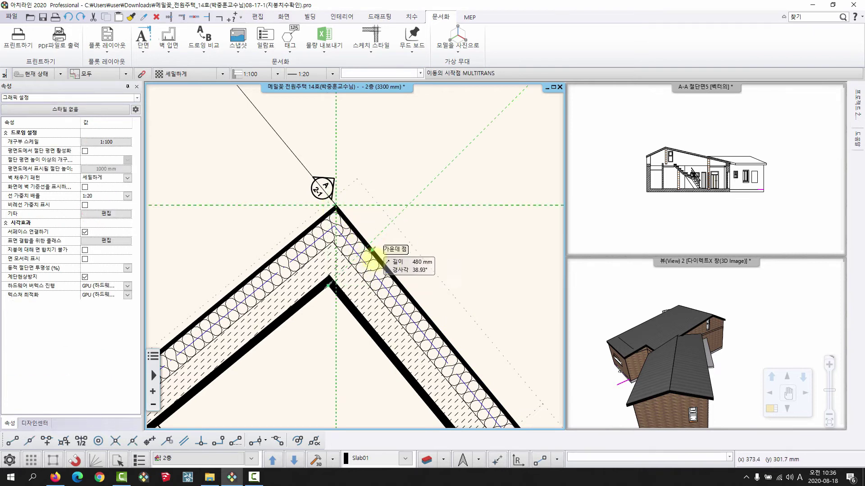
{"action": "left_click", "coordinate": [379, 262]}
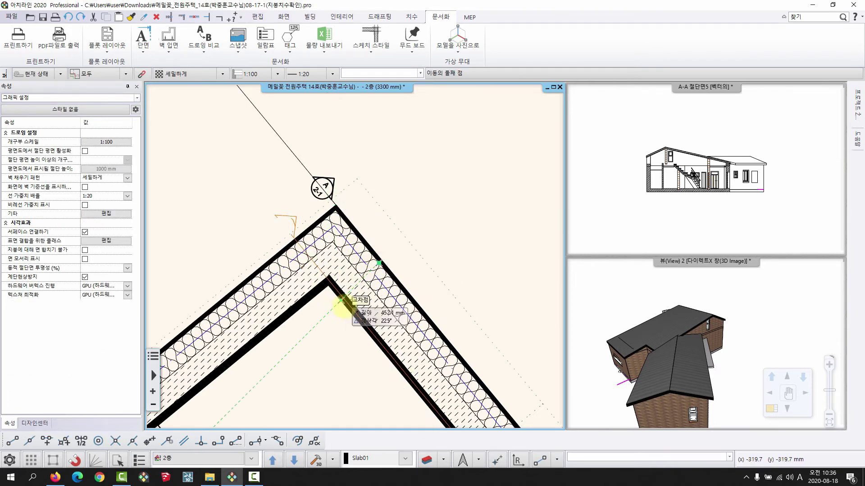
{"action": "left_click", "coordinate": [345, 306]}
{"action": "key", "text": "Escape"}
{"action": "middle_click_drag", "start_coordinate": [482, 331], "coordinate": [398, 308]}
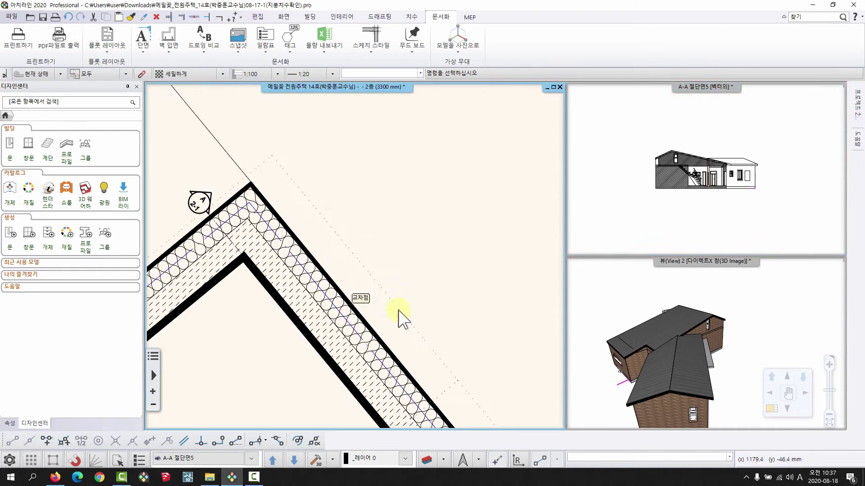
{"action": "scroll", "coordinate": [405, 331], "scroll_direction": "down", "scroll_amount": 2}
{"action": "middle_click_drag", "start_coordinate": [458, 354], "coordinate": [423, 266]}
{"action": "left_click", "coordinate": [680, 199]}
{"action": "scroll", "coordinate": [679, 199], "scroll_direction": "up", "scroll_amount": 5}
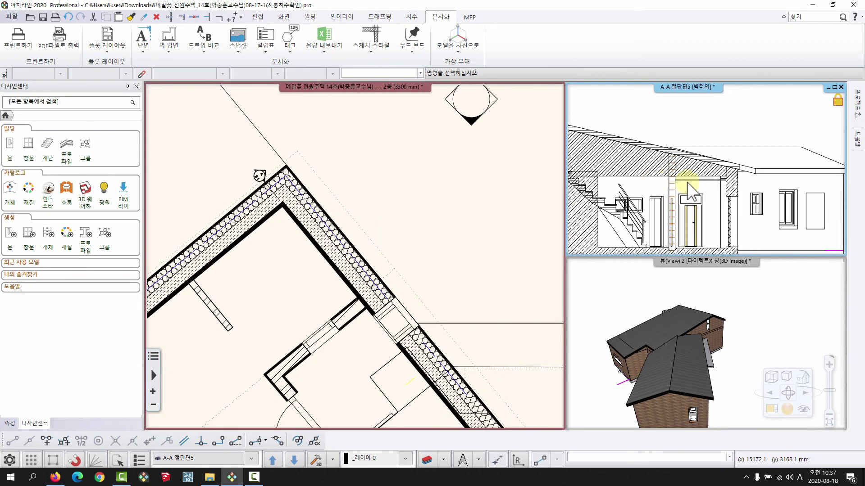
Step: Examine the section along the diagonal outer wall, displaying it as a wireframe to see where the roof slopes cross
{"action": "scroll", "coordinate": [702, 205], "scroll_direction": "down", "scroll_amount": 5}
{"action": "left_click", "coordinate": [498, 240]}
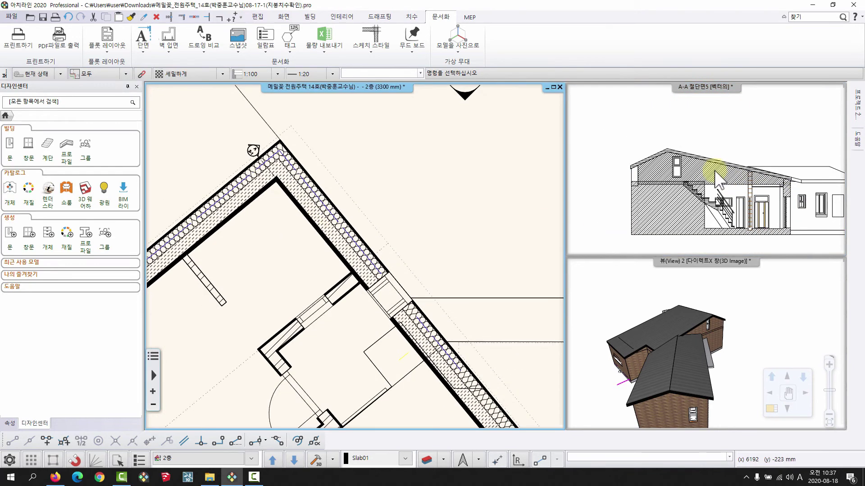
{"action": "middle_click_drag", "start_coordinate": [386, 256], "coordinate": [353, 242]}
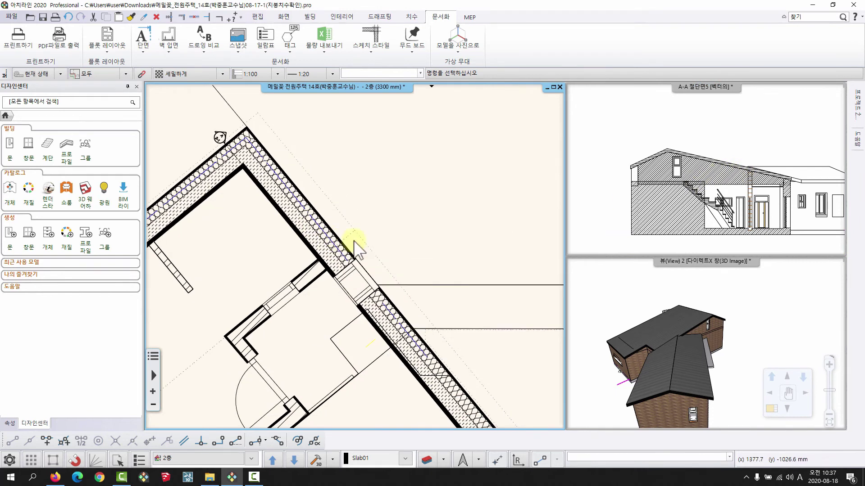
{"action": "mouse_move", "coordinate": [745, 216]}
{"action": "middle_mouse_down"}
{"action": "mouse_move", "coordinate": [729, 204]}
{"action": "mouse_move", "coordinate": [702, 210]}
{"action": "middle_mouse_up"}
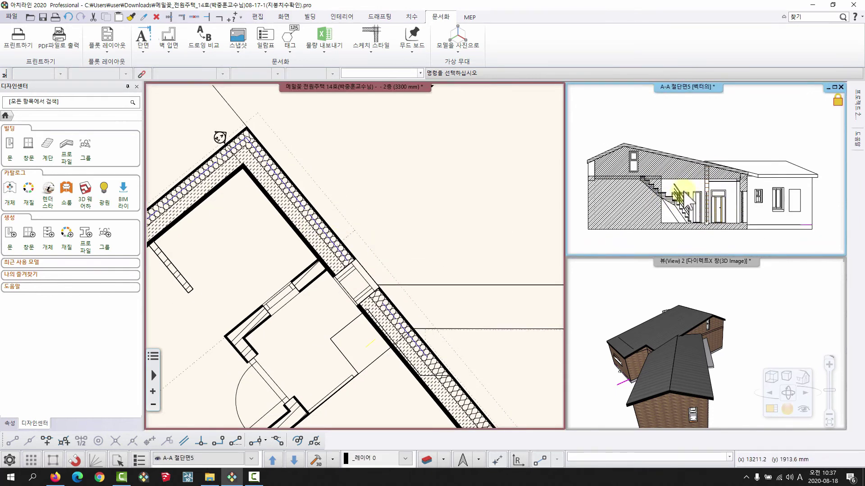
{"action": "left_click", "coordinate": [751, 219]}
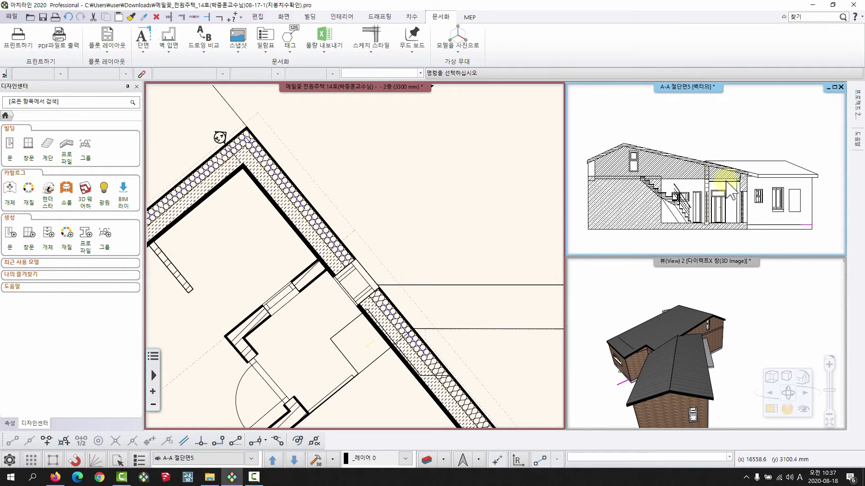
{"action": "left_click", "coordinate": [770, 378]}
{"action": "left_click", "coordinate": [729, 390]}
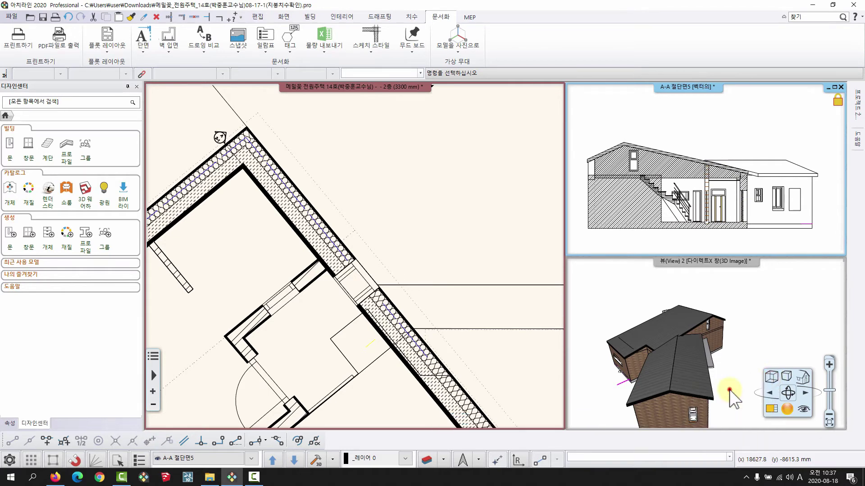
{"action": "scroll", "coordinate": [725, 180], "scroll_direction": "up", "scroll_amount": 3}
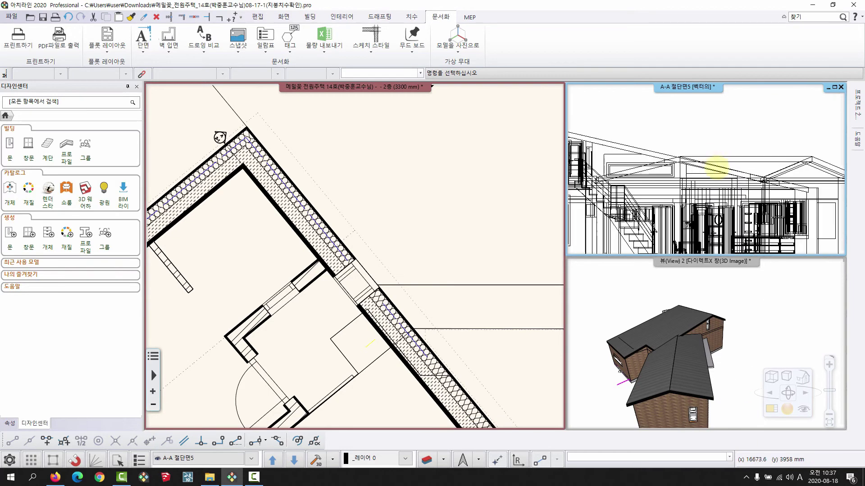
{"action": "scroll", "coordinate": [361, 189], "scroll_direction": "down", "scroll_amount": 4}
{"action": "middle_click_drag", "start_coordinate": [713, 239], "coordinate": [688, 238]}
{"action": "middle_click_drag", "start_coordinate": [333, 223], "coordinate": [273, 231]}
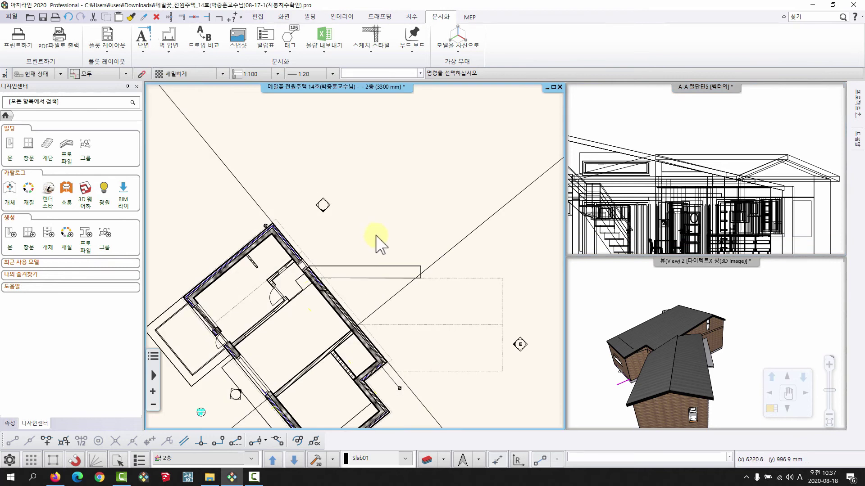
{"action": "middle_click_drag", "start_coordinate": [443, 347], "coordinate": [425, 339]}
Step: Isolate the side wing's gable roof and the diagonal second-floor outer wall so only these two elements are shown
{"action": "left_click", "coordinate": [647, 376]}
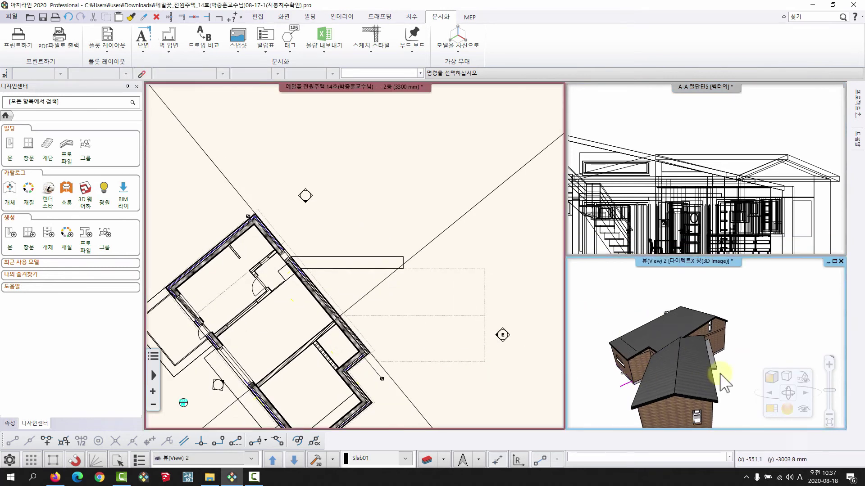
{"action": "middle_click_drag", "start_coordinate": [637, 366], "coordinate": [676, 347]}
{"action": "left_click", "coordinate": [653, 331]}
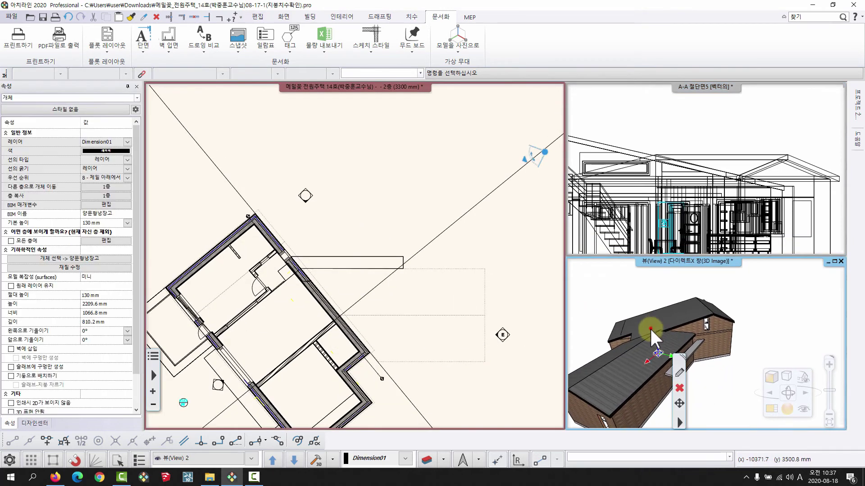
{"action": "middle_click_drag", "start_coordinate": [637, 372], "coordinate": [631, 383]}
{"action": "left_click", "coordinate": [631, 382]}
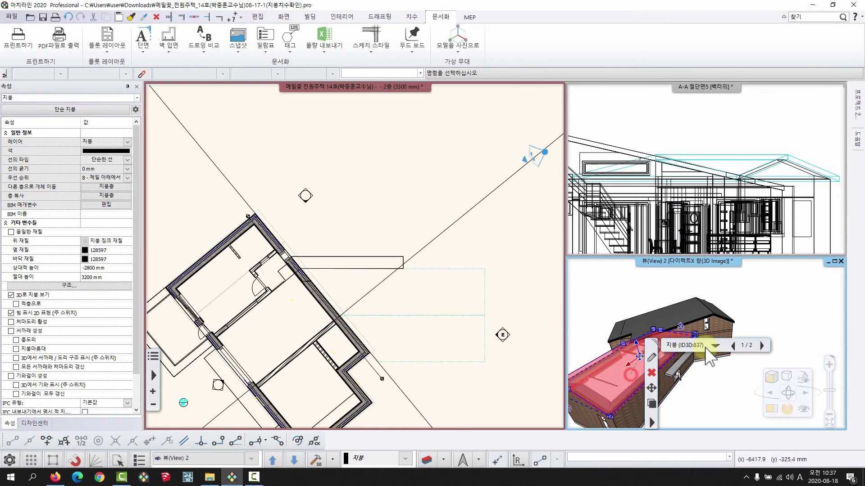
{"action": "left_click", "coordinate": [721, 324], "text": "shift"}
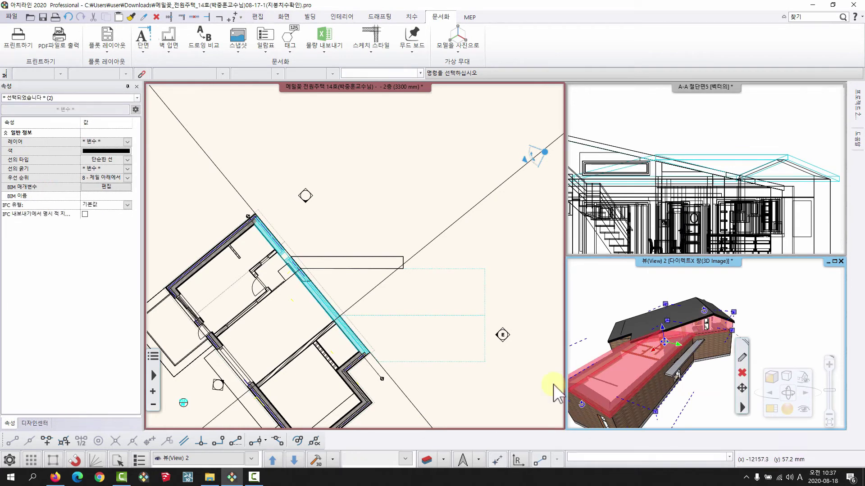
{"action": "left_click", "coordinate": [316, 460]}
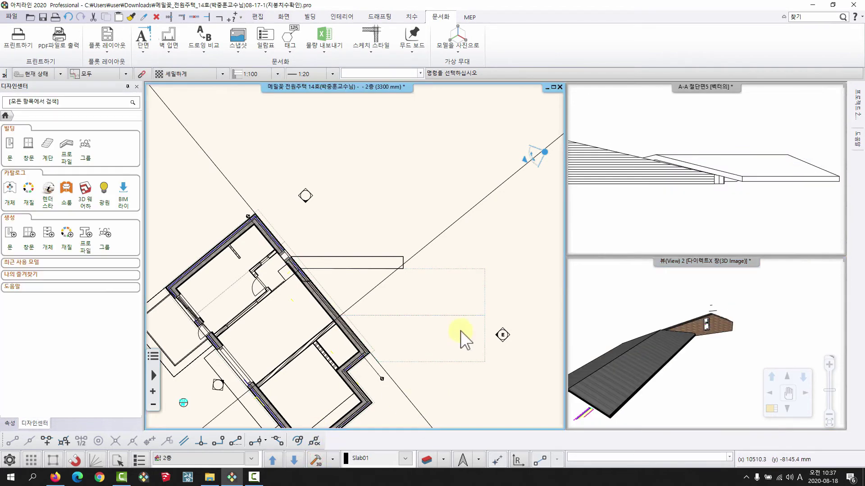
Step: Display the section of the isolated wall and side wing roof as a wireframe
{"action": "middle_click_drag", "start_coordinate": [388, 217], "coordinate": [401, 186]}
{"action": "left_click", "coordinate": [661, 205]}
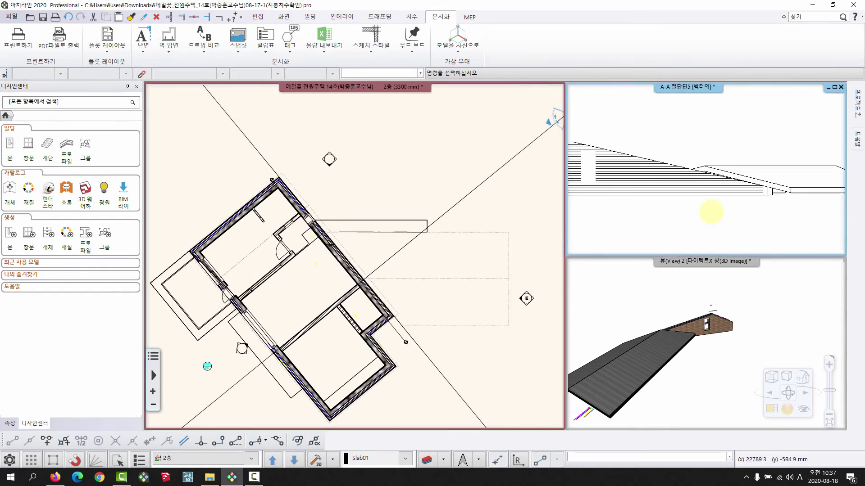
{"action": "scroll", "coordinate": [719, 204], "scroll_direction": "up", "scroll_amount": 2}
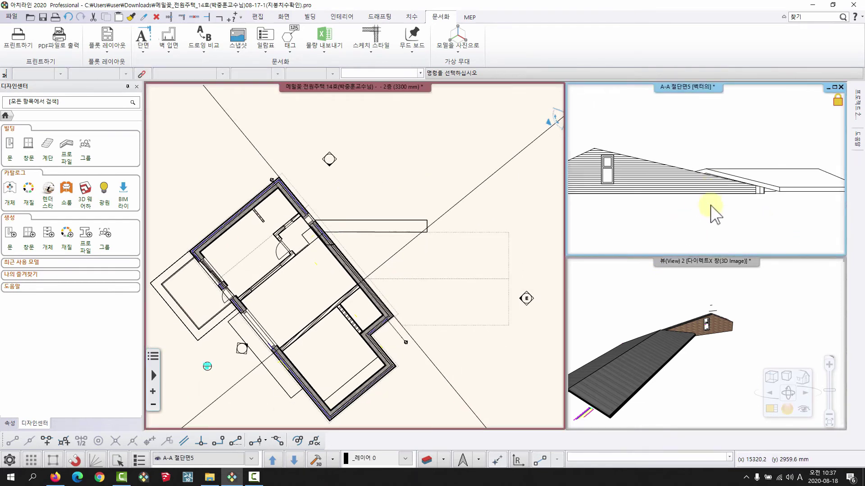
{"action": "left_click", "coordinate": [771, 377]}
{"action": "left_click", "coordinate": [722, 395]}
{"action": "scroll", "coordinate": [691, 179], "scroll_direction": "down", "scroll_amount": 3}
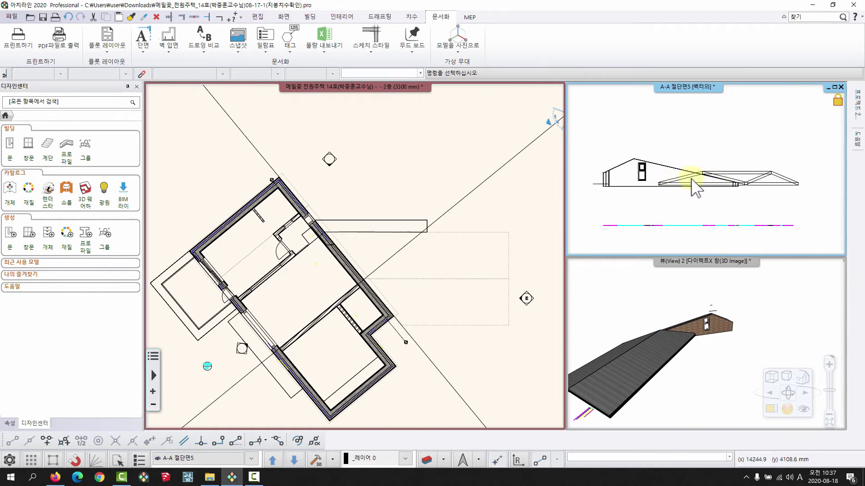
Step: Copy the wall and roof linework from the section and paste it into the second-floor plan beside the house
{"action": "left_click_drag", "start_coordinate": [797, 201], "coordinate": [594, 136]}
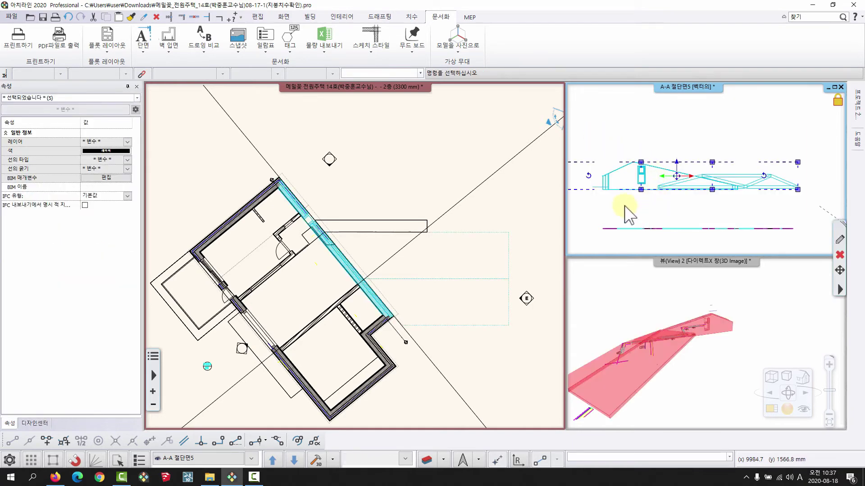
{"action": "key", "text": "ctrl+c"}
{"action": "left_click", "coordinate": [601, 190]}
{"action": "middle_click_drag", "start_coordinate": [310, 159], "coordinate": [268, 223]}
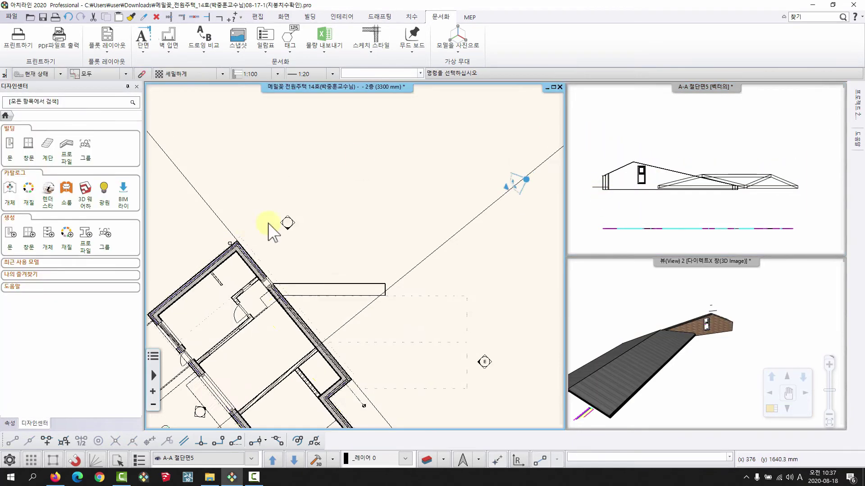
{"action": "scroll", "coordinate": [315, 229], "scroll_direction": "down", "scroll_amount": 2}
{"action": "key", "text": "ctrl+v"}
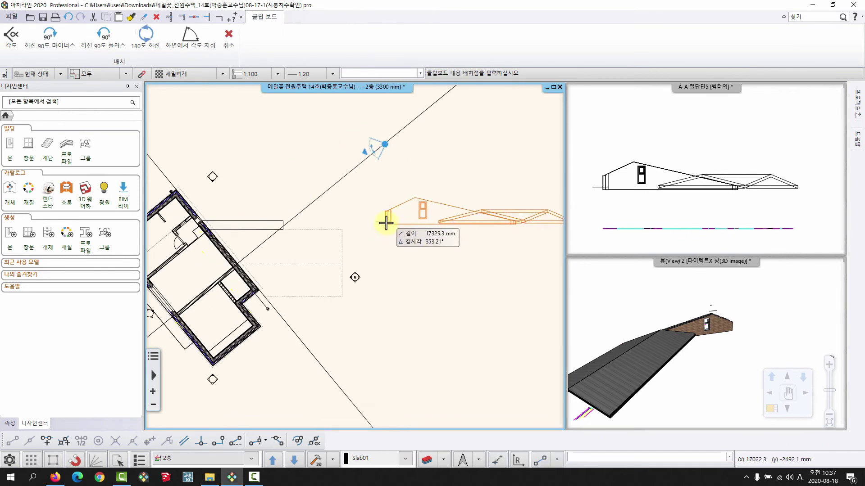
{"action": "left_click", "coordinate": [376, 218]}
{"action": "middle_click_drag", "start_coordinate": [407, 257], "coordinate": [341, 269]}
{"action": "right_click", "coordinate": [377, 264]}
{"action": "middle_click_drag", "start_coordinate": [386, 228], "coordinate": [394, 234]}
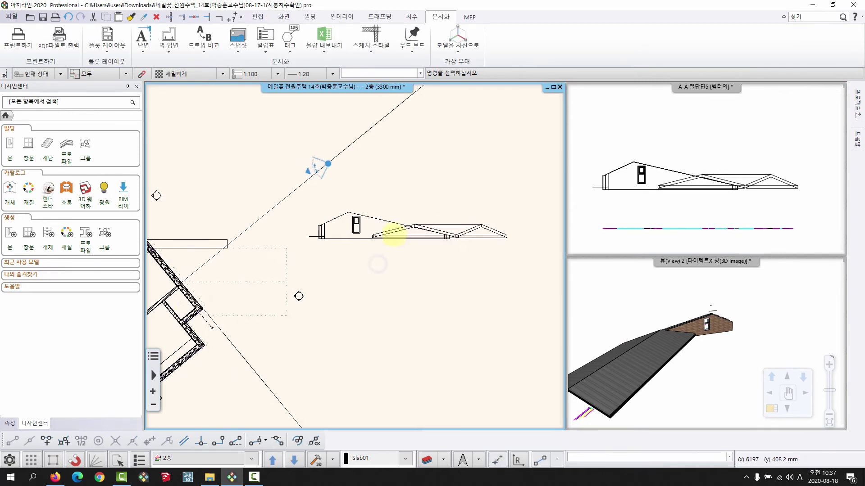
{"action": "scroll", "coordinate": [393, 234], "scroll_direction": "up", "scroll_amount": 1}
Step: Close the section window and arrange the second-floor plan and 3D view side by side
{"action": "left_click", "coordinate": [737, 118]}
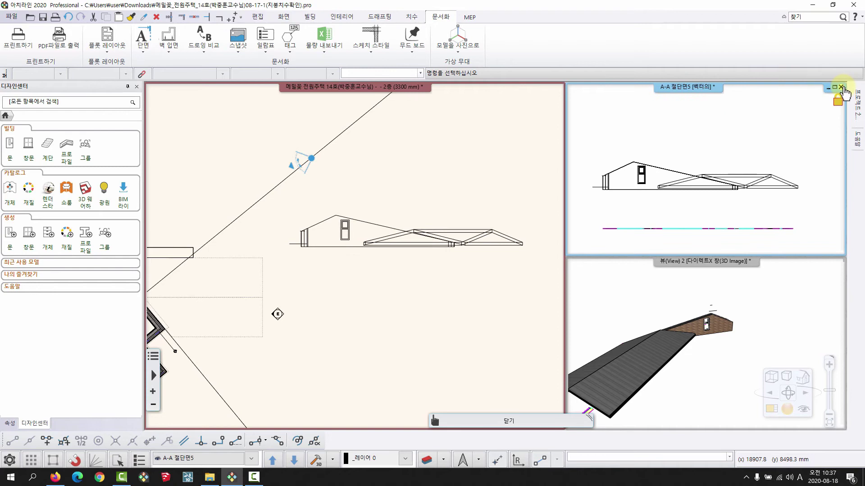
{"action": "left_click", "coordinate": [841, 88]}
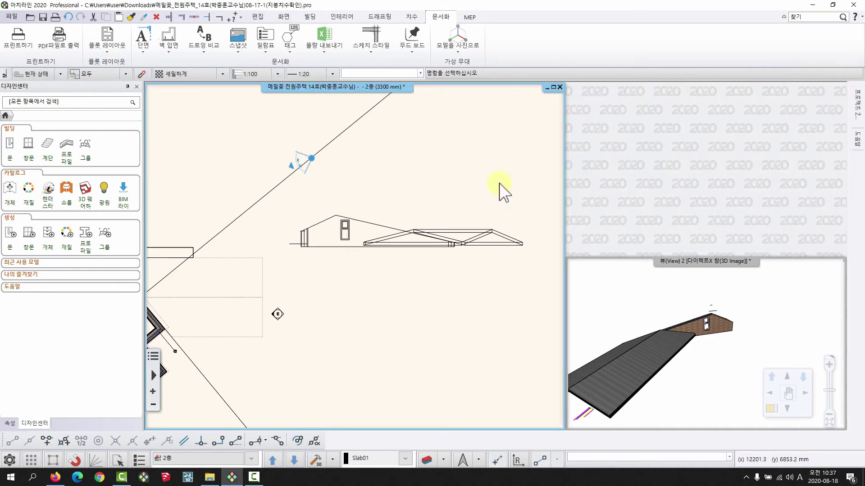
{"action": "left_click", "coordinate": [771, 409]}
{"action": "scroll", "coordinate": [444, 266], "scroll_direction": "up", "scroll_amount": 3}
{"action": "scroll", "coordinate": [279, 264], "scroll_direction": "up", "scroll_amount": 5}
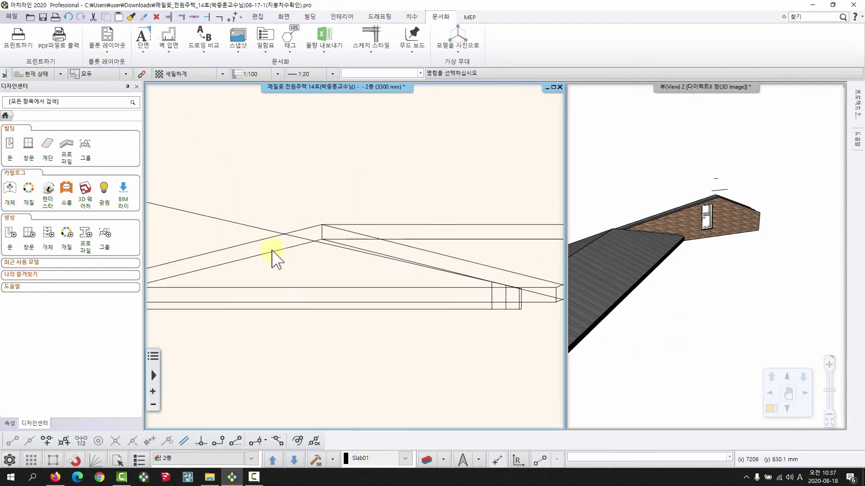
Step: Delete the upper outline polyline of the side wing roof from the pasted section drawing
{"action": "left_click", "coordinate": [299, 248]}
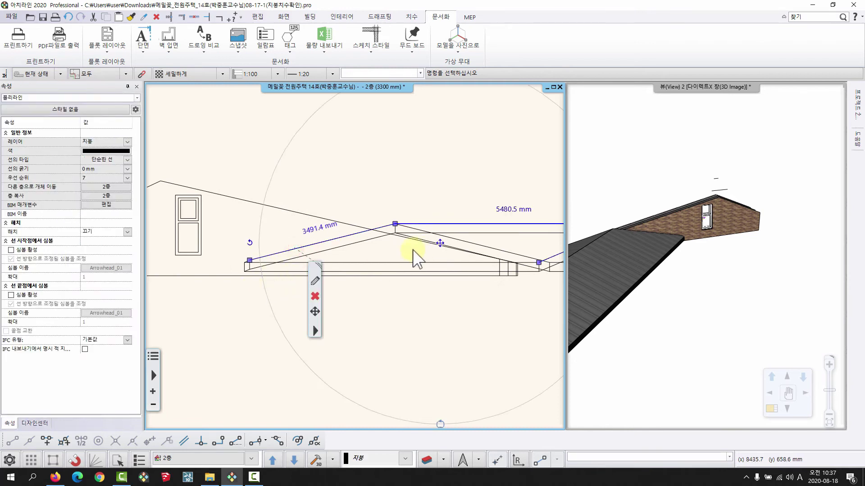
{"action": "scroll", "coordinate": [413, 252], "scroll_direction": "up", "scroll_amount": 2}
{"action": "key", "text": "Escape"}
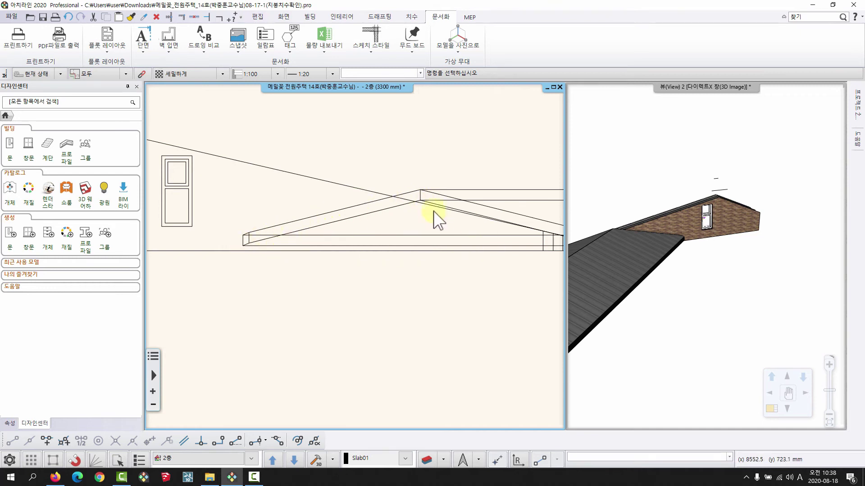
{"action": "left_click", "coordinate": [411, 194]}
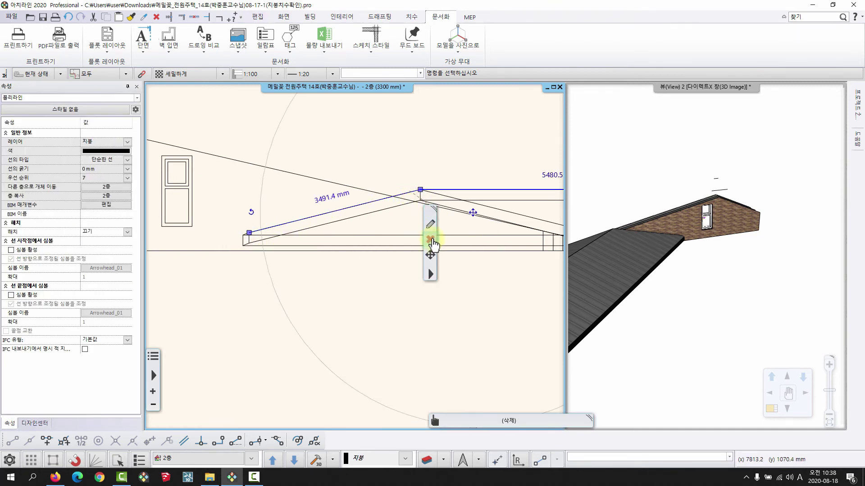
{"action": "left_click", "coordinate": [431, 239]}
Step: Explode the lower roof outline polyline in the pasted section drawing into separate lines
{"action": "scroll", "coordinate": [270, 252], "scroll_direction": "up", "scroll_amount": 5}
{"action": "left_click", "coordinate": [303, 249]}
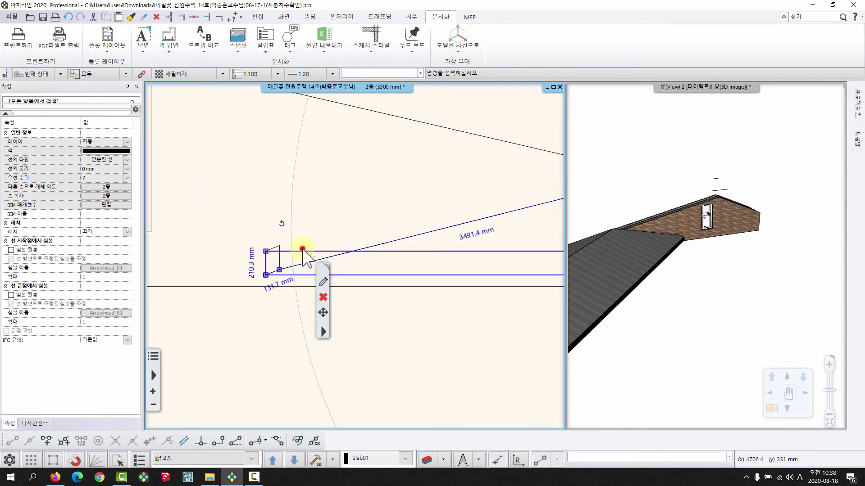
{"action": "left_click", "coordinate": [341, 271]}
{"action": "middle_click_drag", "start_coordinate": [330, 256], "coordinate": [250, 223]}
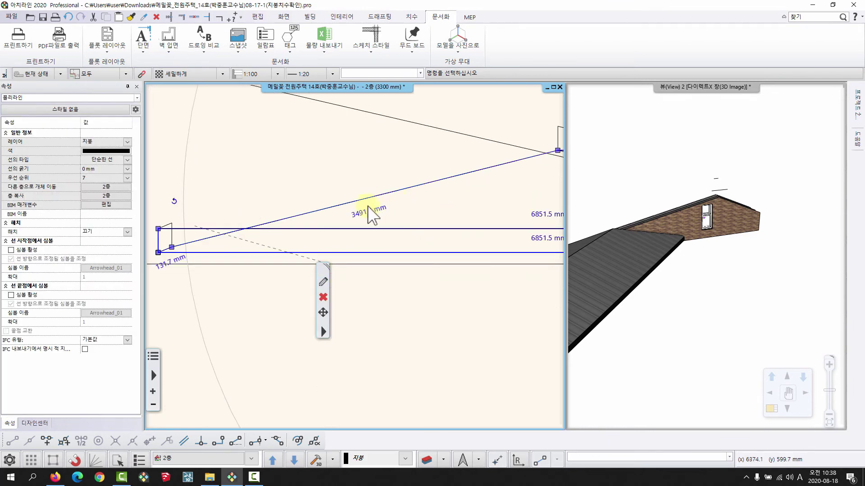
{"action": "scroll", "coordinate": [315, 193], "scroll_direction": "down", "scroll_amount": 3}
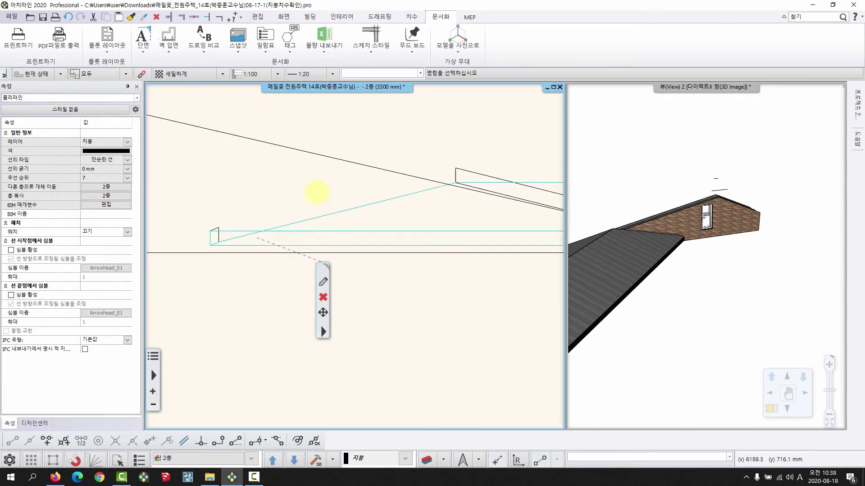
{"action": "right_click", "coordinate": [288, 241]}
{"action": "left_click", "coordinate": [332, 355]}
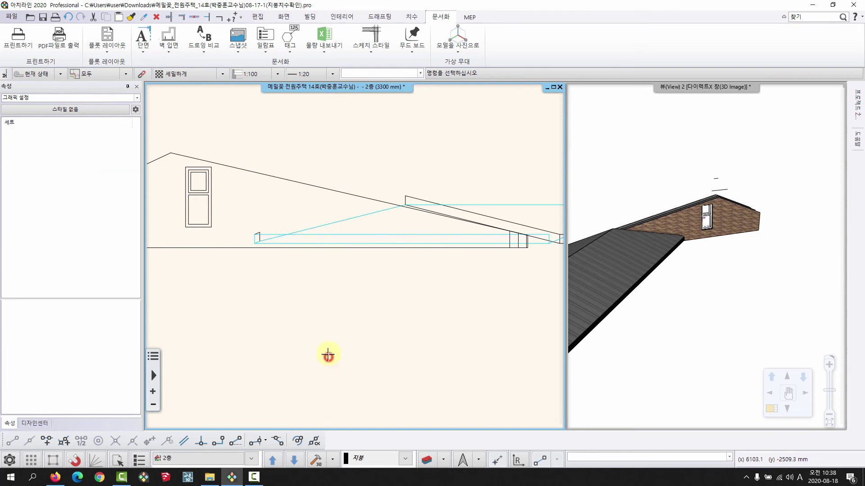
{"action": "right_click", "coordinate": [333, 308]}
{"action": "right_click", "coordinate": [331, 300]}
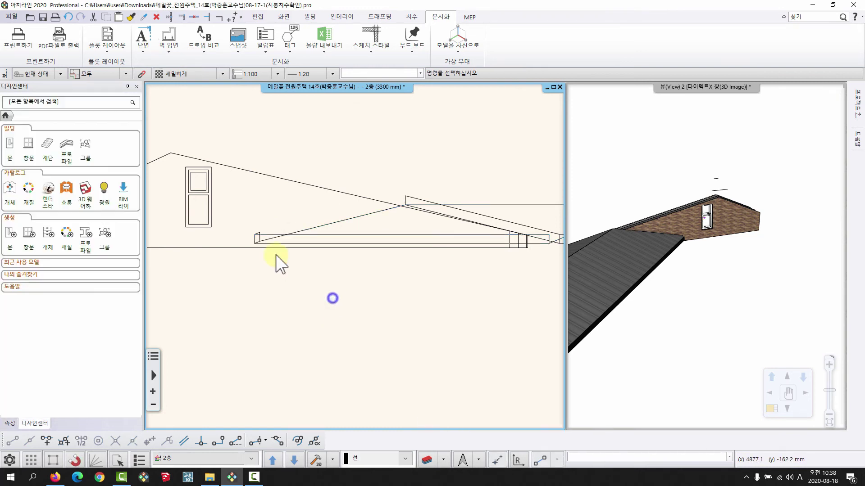
Step: Delete the surplus upper eaves line and the short eave-end pieces around the lower end of the roof slope
{"action": "scroll", "coordinate": [244, 241], "scroll_direction": "up", "scroll_amount": 3}
{"action": "left_click", "coordinate": [319, 216]}
{"action": "left_click", "coordinate": [338, 261]}
{"action": "left_click", "coordinate": [302, 223]}
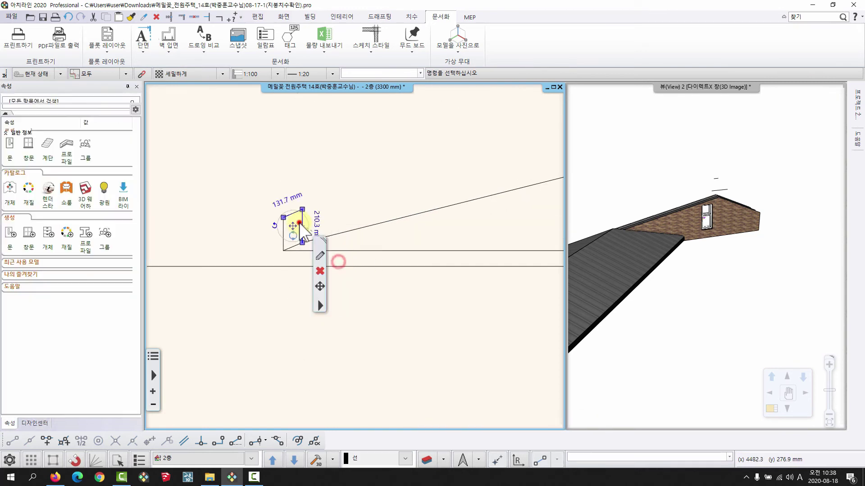
{"action": "left_click", "coordinate": [321, 272]}
{"action": "left_click", "coordinate": [283, 231]}
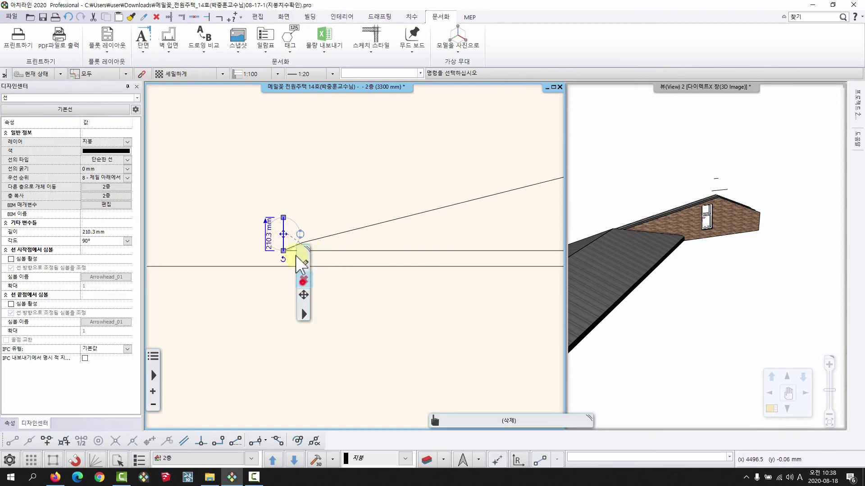
{"action": "left_click", "coordinate": [303, 280]}
Step: Delete the lower horizontal eaves line and the remaining short tip segment at the roof slope's lower end
{"action": "scroll", "coordinate": [394, 281], "scroll_direction": "down", "scroll_amount": 3}
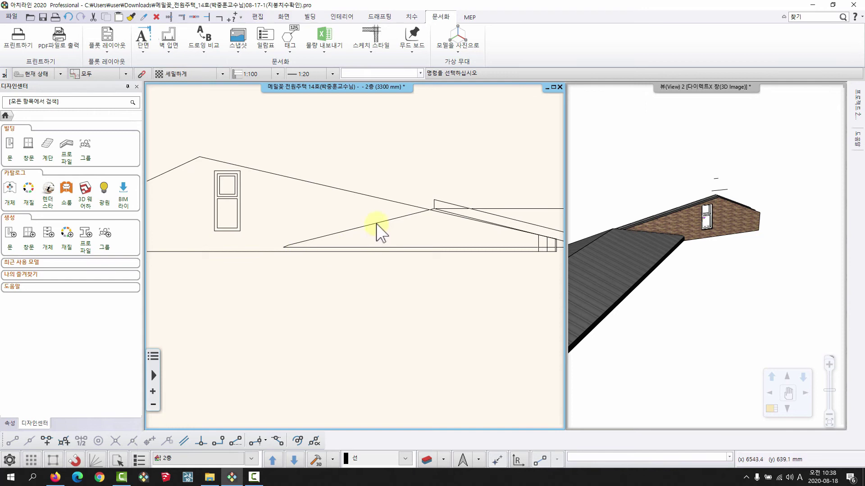
{"action": "left_click", "coordinate": [376, 224]}
{"action": "left_click", "coordinate": [344, 269]}
{"action": "scroll", "coordinate": [313, 252], "scroll_direction": "up", "scroll_amount": 4}
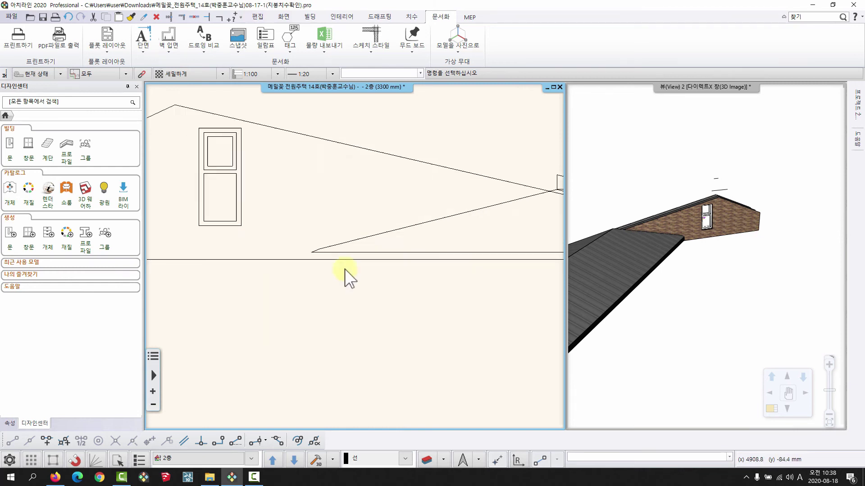
{"action": "left_click", "coordinate": [315, 246]}
{"action": "scroll", "coordinate": [304, 283], "scroll_direction": "up", "scroll_amount": 2}
{"action": "left_click", "coordinate": [291, 283]}
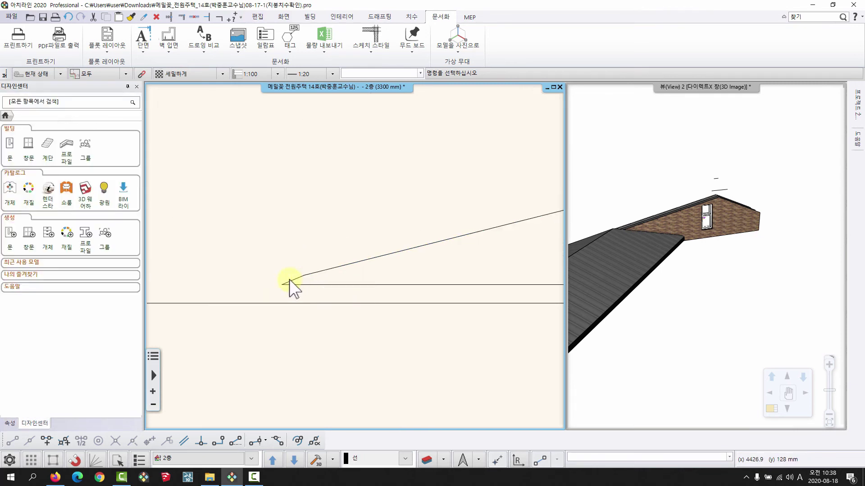
{"action": "left_click", "coordinate": [289, 286]}
{"action": "left_click", "coordinate": [310, 332]}
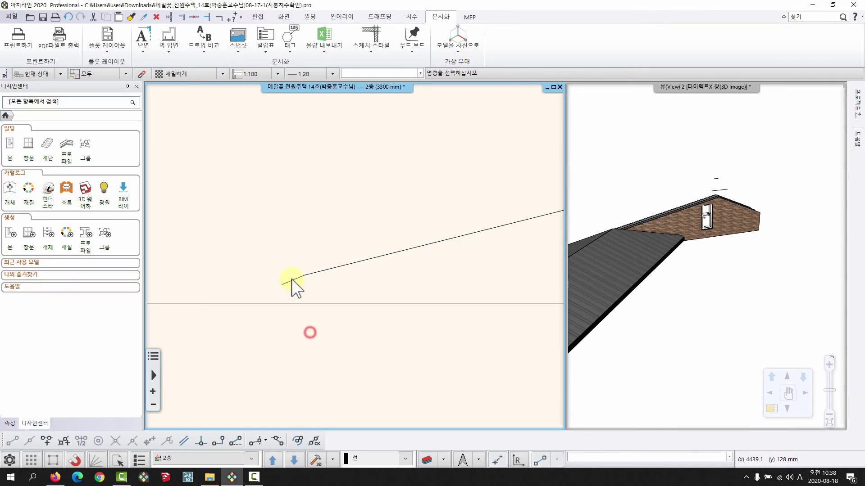
{"action": "left_click", "coordinate": [292, 279]}
{"action": "left_click", "coordinate": [312, 328]}
Step: Extend the roof slope line along its direction past the wall's base line, to a total length of about 5259 mm
{"action": "left_click", "coordinate": [322, 274]}
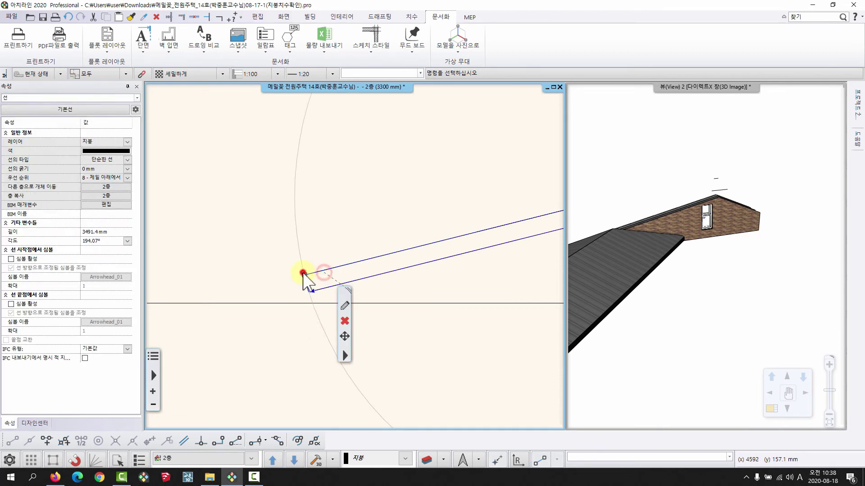
{"action": "left_click", "coordinate": [302, 274]}
{"action": "left_click", "coordinate": [340, 279]}
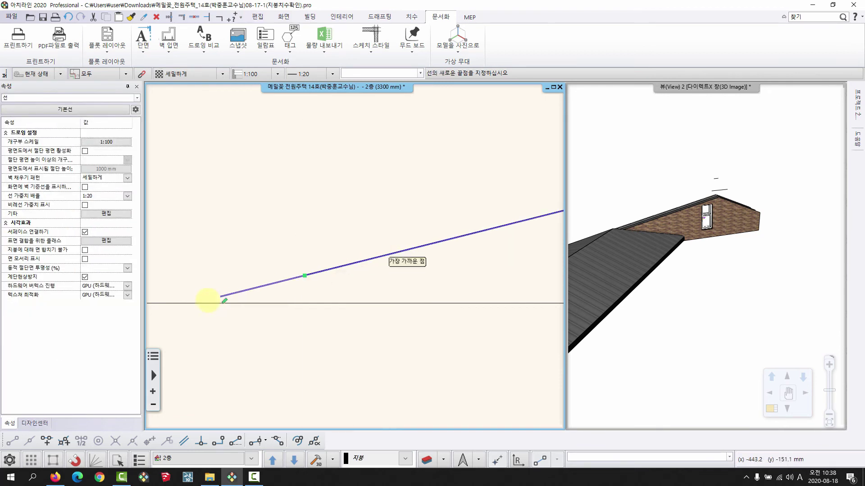
{"action": "scroll", "coordinate": [282, 297], "scroll_direction": "down", "scroll_amount": 3}
{"action": "mouse_move", "coordinate": [282, 297]}
{"action": "middle_mouse_down"}
{"action": "mouse_move", "coordinate": [412, 253]}
{"action": "mouse_move", "coordinate": [346, 290]}
{"action": "middle_mouse_up"}
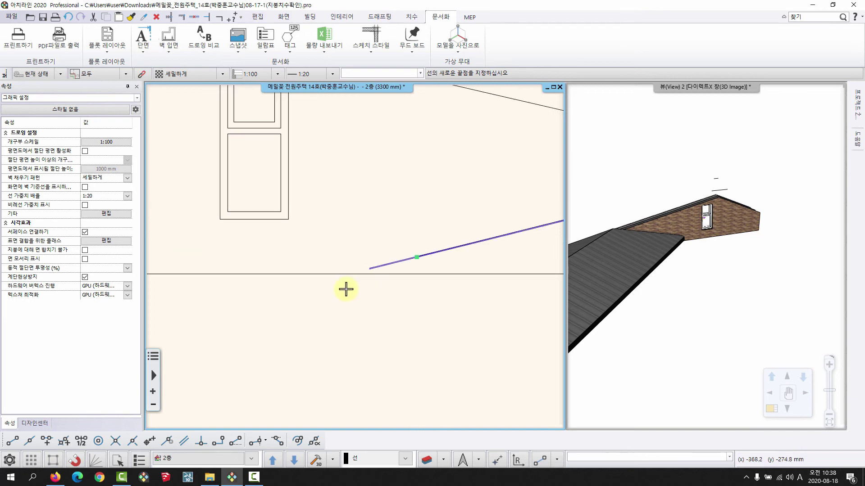
{"action": "left_click", "coordinate": [222, 311]}
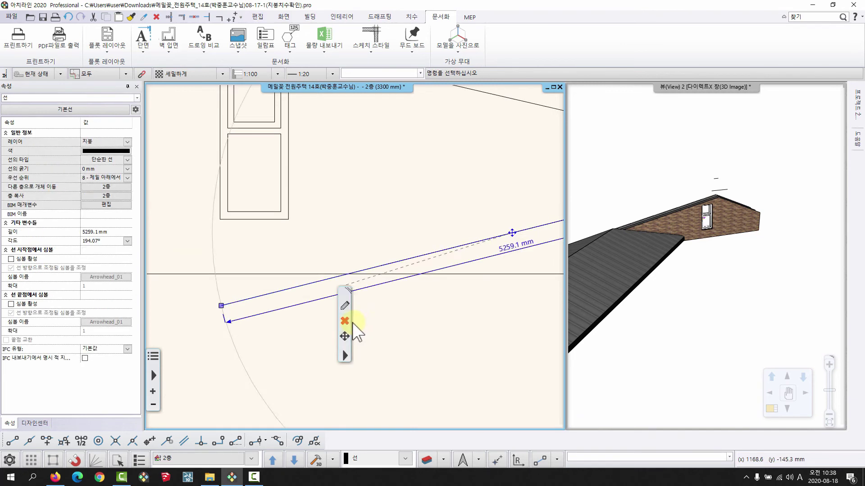
{"action": "scroll", "coordinate": [352, 322], "scroll_direction": "down", "scroll_amount": 4}
{"action": "key", "text": "Escape"}
{"action": "middle_click_drag", "start_coordinate": [427, 210], "coordinate": [376, 222]}
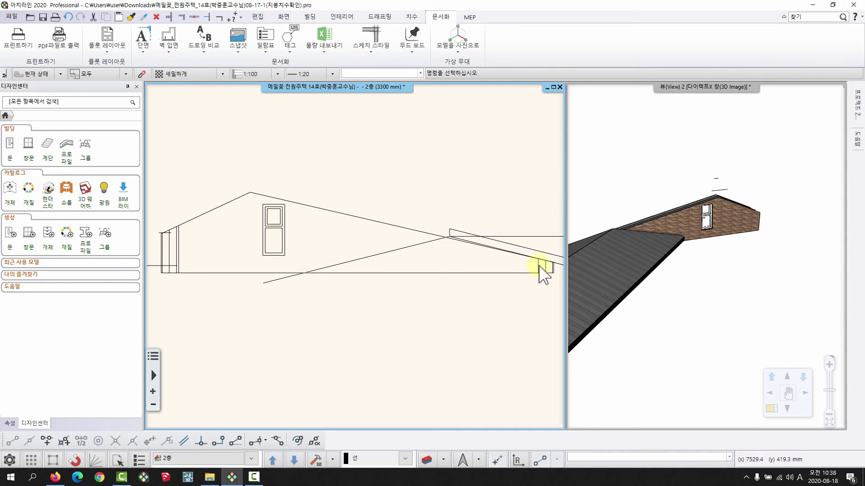
Step: Delete the surplus roof outline that runs on beyond the far end of the pasted section drawing
{"action": "middle_click_drag", "start_coordinate": [491, 256], "coordinate": [412, 270]}
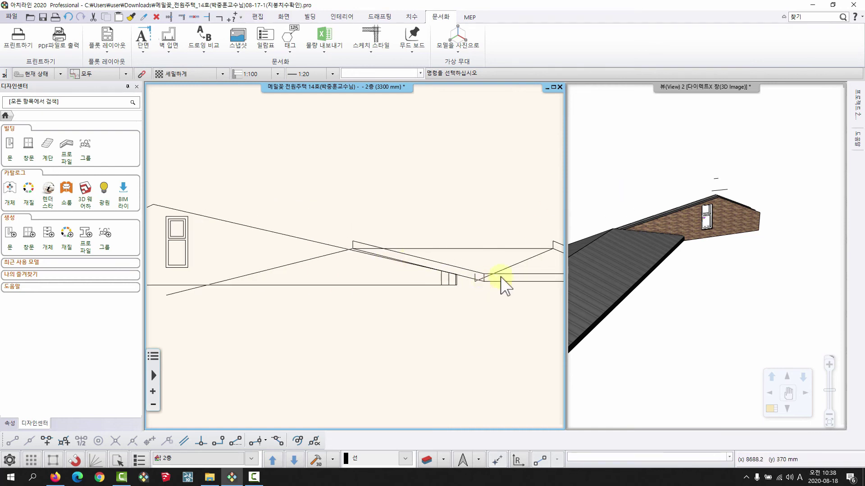
{"action": "mouse_move", "coordinate": [503, 286]}
{"action": "middle_mouse_down"}
{"action": "mouse_move", "coordinate": [485, 323]}
{"action": "mouse_move", "coordinate": [513, 305]}
{"action": "mouse_move", "coordinate": [641, 303]}
{"action": "middle_mouse_up"}
{"action": "left_click", "coordinate": [483, 290]}
{"action": "left_click", "coordinate": [500, 382]}
{"action": "scroll", "coordinate": [380, 273], "scroll_direction": "down", "scroll_amount": 3}
Step: Start a full front profile for the second-floor outer wall and place its elevation layout in the empty area above the pasted section drawing
{"action": "middle_click_drag", "start_coordinate": [298, 255], "coordinate": [377, 262]}
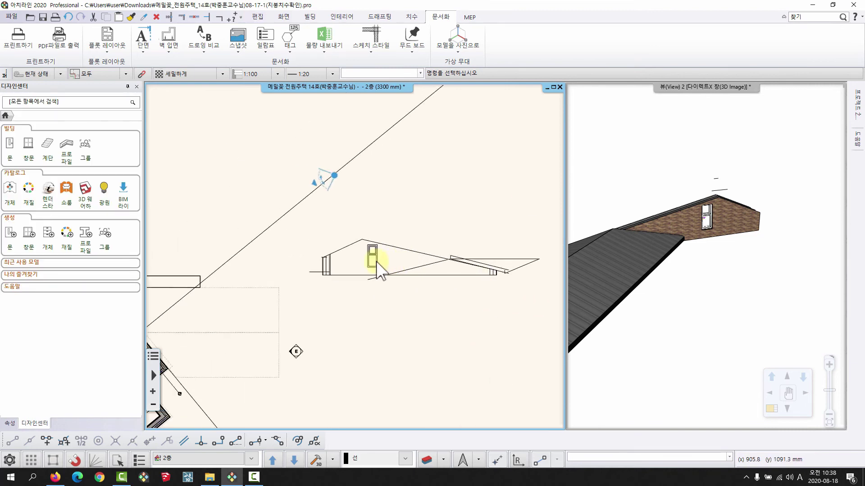
{"action": "middle_click_drag", "start_coordinate": [270, 285], "coordinate": [363, 253]}
{"action": "middle_click_drag", "start_coordinate": [234, 274], "coordinate": [292, 261]}
{"action": "scroll", "coordinate": [291, 261], "scroll_direction": "up", "scroll_amount": 2}
{"action": "middle_click_drag", "start_coordinate": [222, 249], "coordinate": [243, 269]}
{"action": "scroll", "coordinate": [243, 269], "scroll_direction": "up", "scroll_amount": 3}
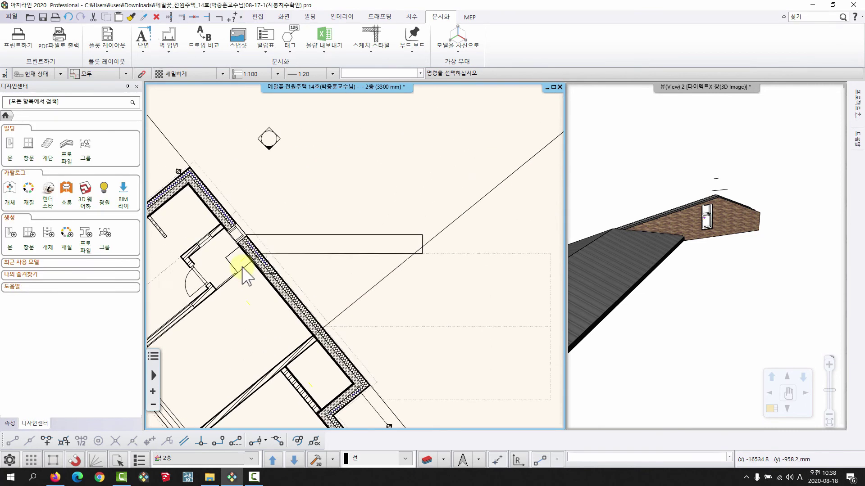
{"action": "middle_click_drag", "start_coordinate": [284, 297], "coordinate": [348, 290]}
{"action": "scroll", "coordinate": [348, 291], "scroll_direction": "up", "scroll_amount": 3}
{"action": "scroll", "coordinate": [351, 299], "scroll_direction": "up", "scroll_amount": 3}
{"action": "left_click", "coordinate": [377, 277]}
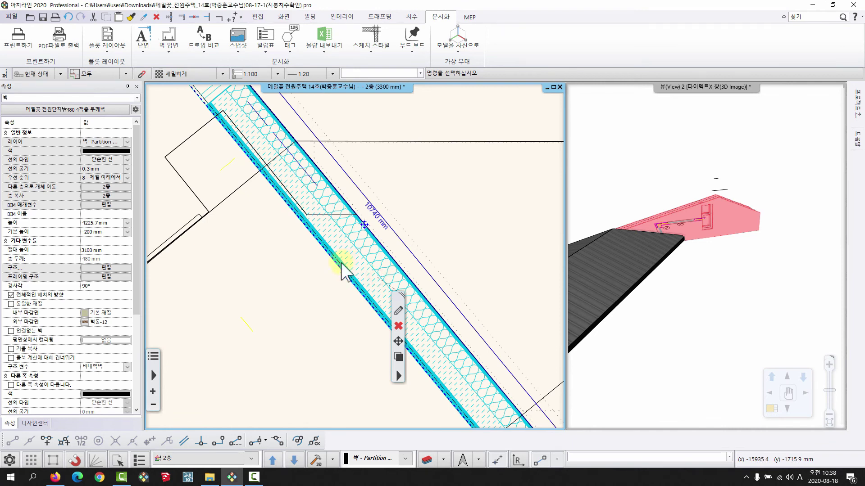
{"action": "right_click", "coordinate": [341, 261]}
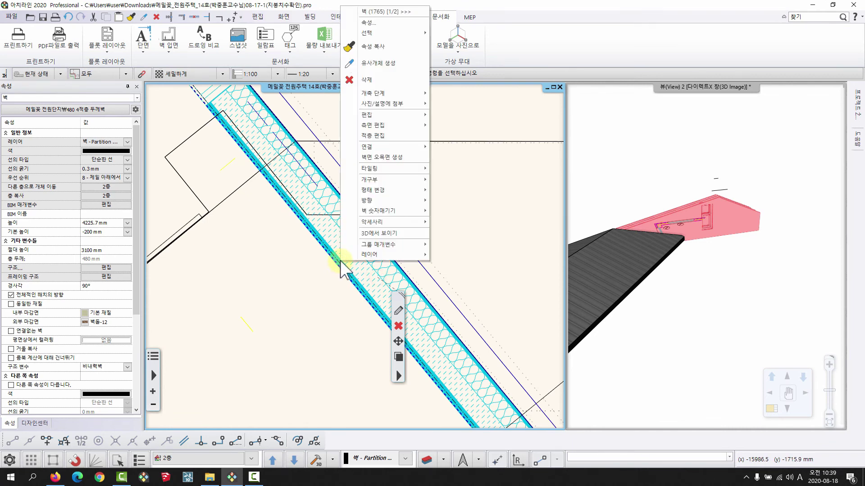
{"action": "mouse_move", "coordinate": [381, 192]}
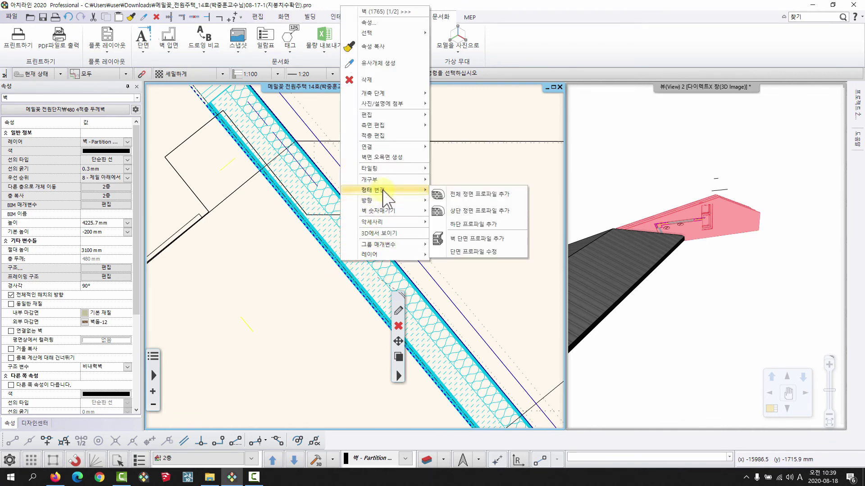
{"action": "left_click", "coordinate": [472, 195]}
{"action": "scroll", "coordinate": [286, 277], "scroll_direction": "down", "scroll_amount": 5}
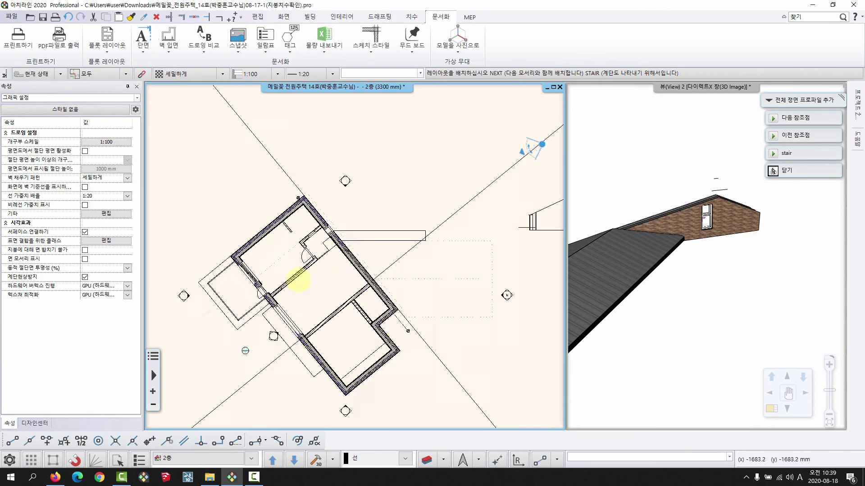
{"action": "middle_click_drag", "start_coordinate": [299, 280], "coordinate": [266, 282]}
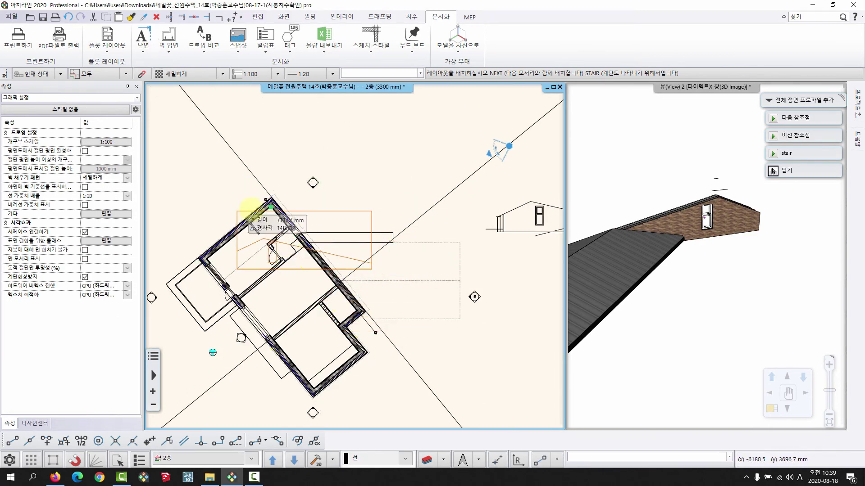
{"action": "middle_click_drag", "start_coordinate": [512, 154], "coordinate": [334, 221]}
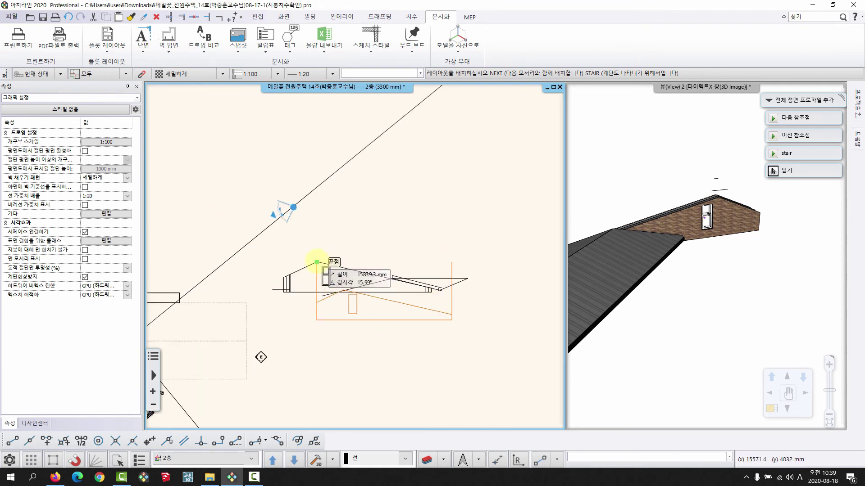
{"action": "left_click", "coordinate": [366, 180]}
{"action": "key", "text": "Return"}
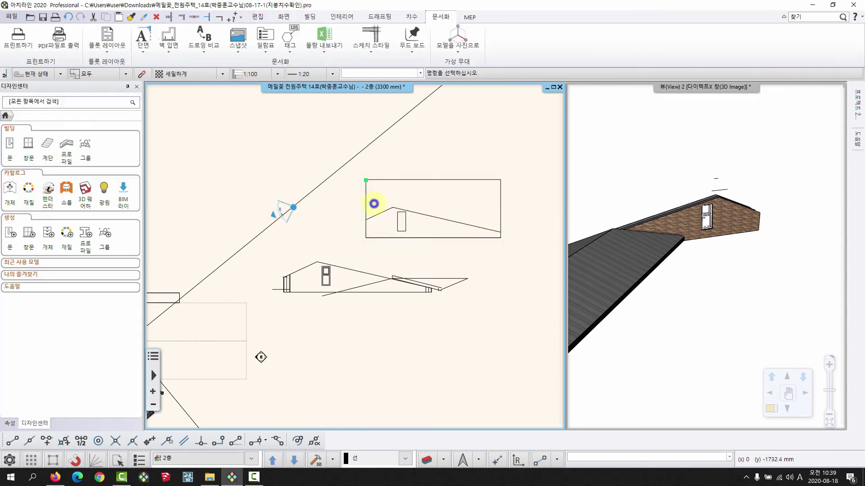
Step: Move the wall layout from its gable peak onto the matching gable peak of the pasted section drawing
{"action": "left_click", "coordinate": [392, 212]}
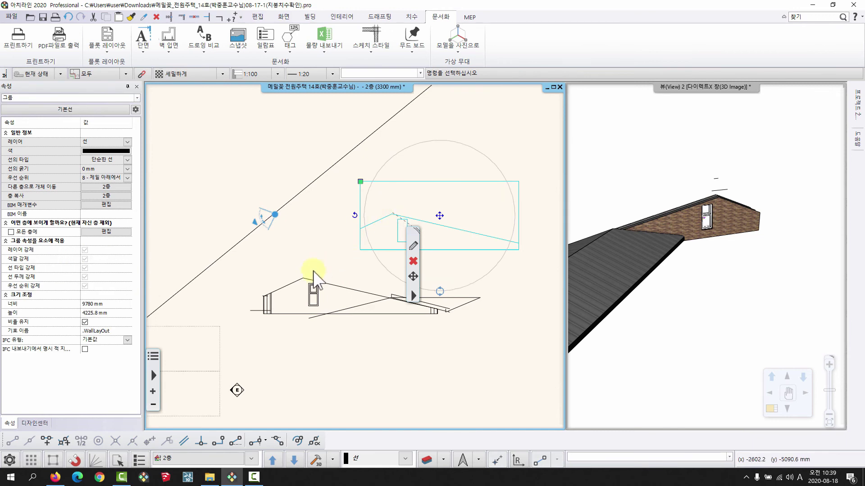
{"action": "mouse_move", "coordinate": [411, 276]}
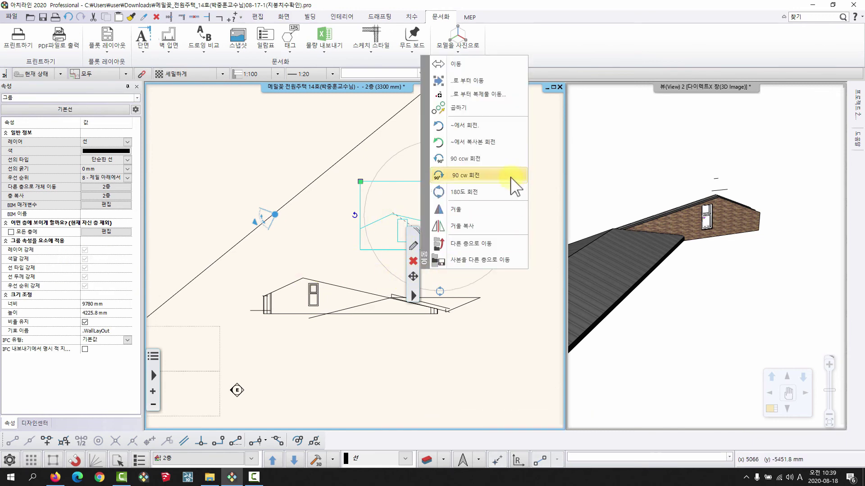
{"action": "left_click", "coordinate": [473, 82]}
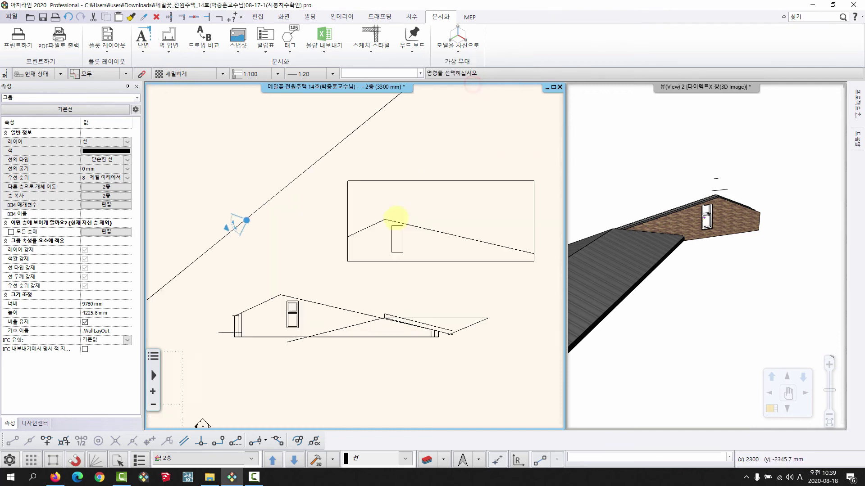
{"action": "left_click", "coordinate": [376, 226]}
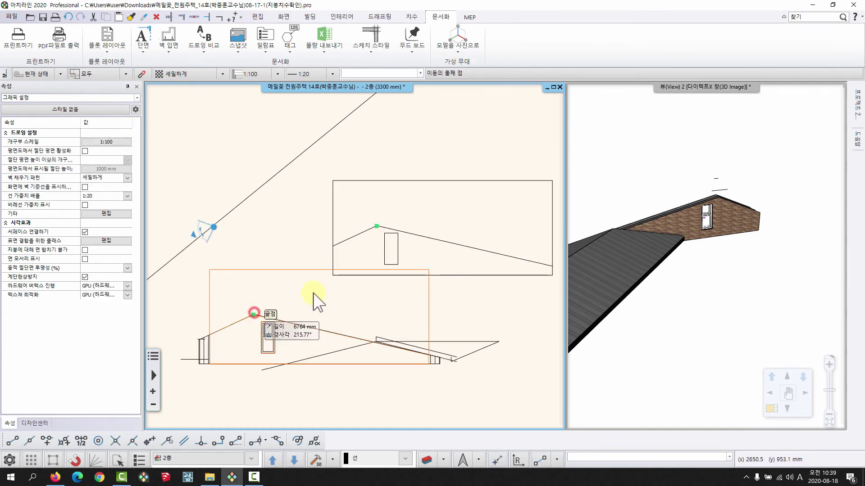
{"action": "left_click", "coordinate": [314, 299]}
{"action": "scroll", "coordinate": [338, 270], "scroll_direction": "up", "scroll_amount": 3}
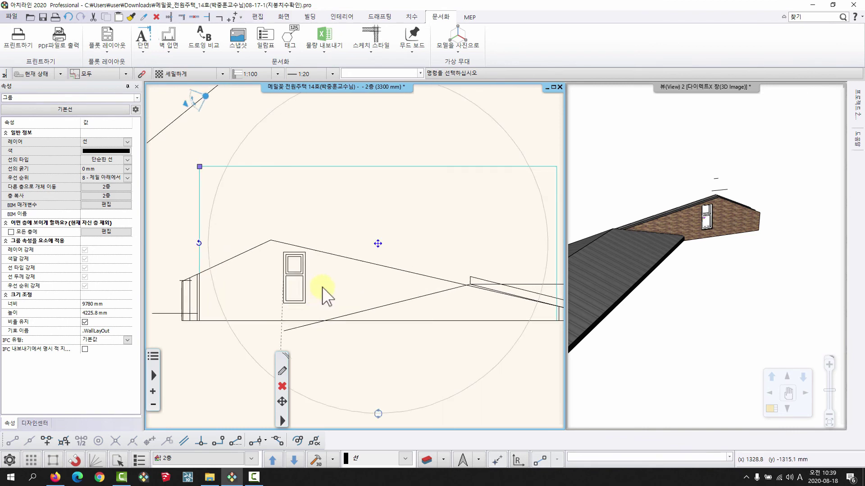
{"action": "middle_click_drag", "start_coordinate": [345, 282], "coordinate": [344, 257]}
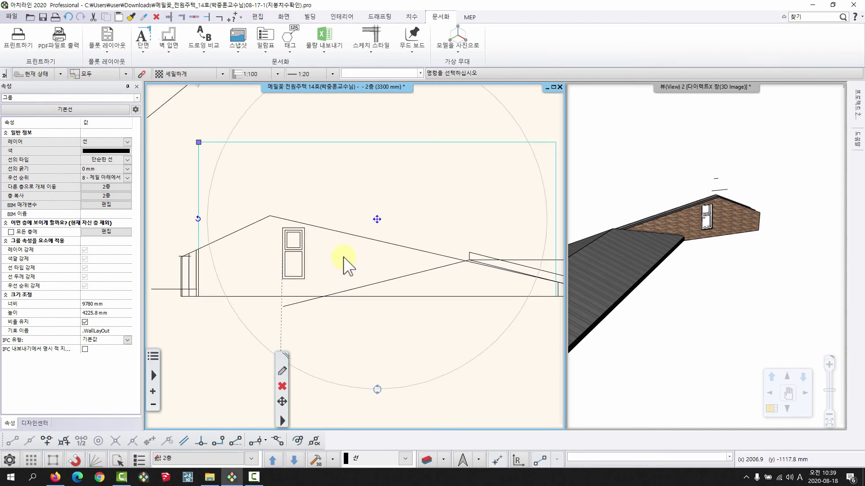
{"action": "scroll", "coordinate": [333, 261], "scroll_direction": "down", "scroll_amount": 1}
Step: Continue the wall layout's profile addition and reshape the wall with a closed loop picked inside the area above the roof slope line
{"action": "left_click", "coordinate": [320, 164]}
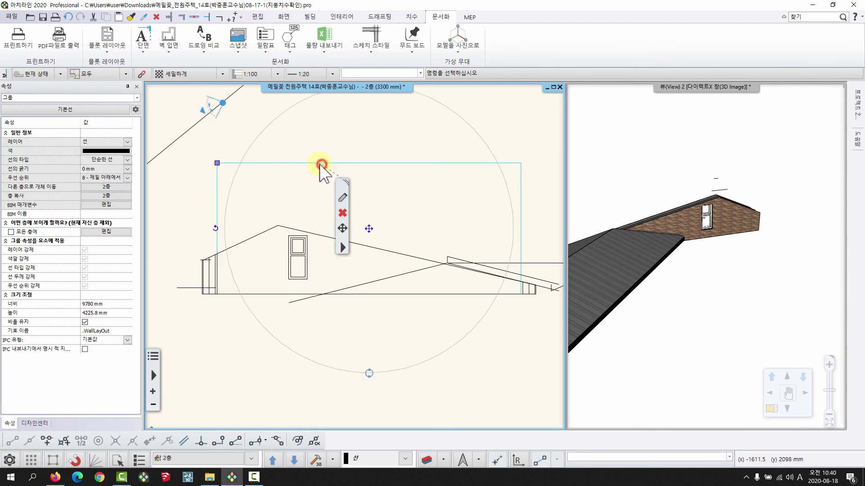
{"action": "right_click", "coordinate": [291, 164]}
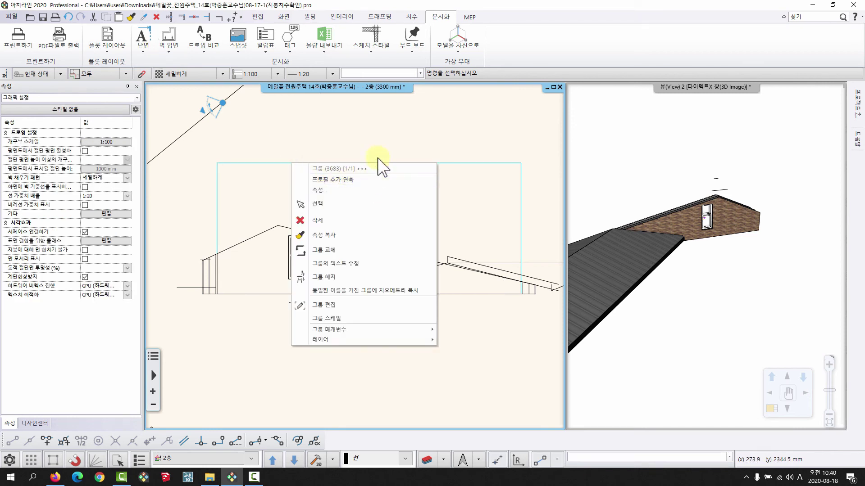
{"action": "left_click", "coordinate": [354, 180]}
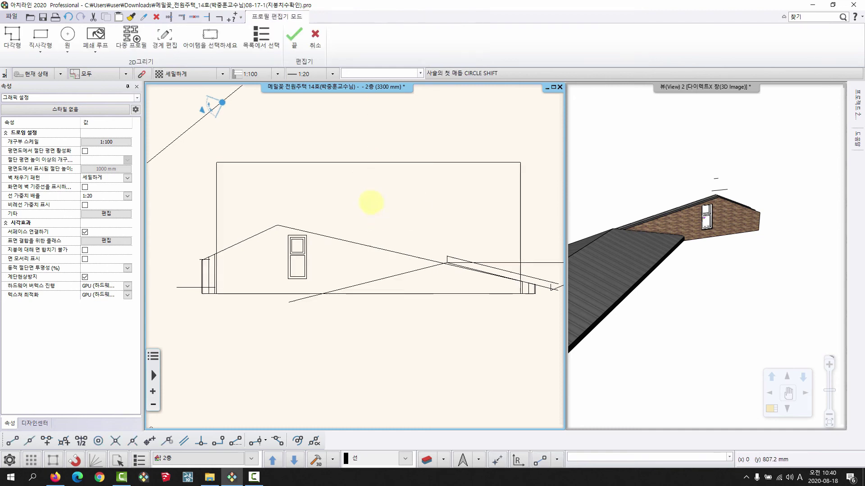
{"action": "scroll", "coordinate": [315, 225], "scroll_direction": "up", "scroll_amount": 3}
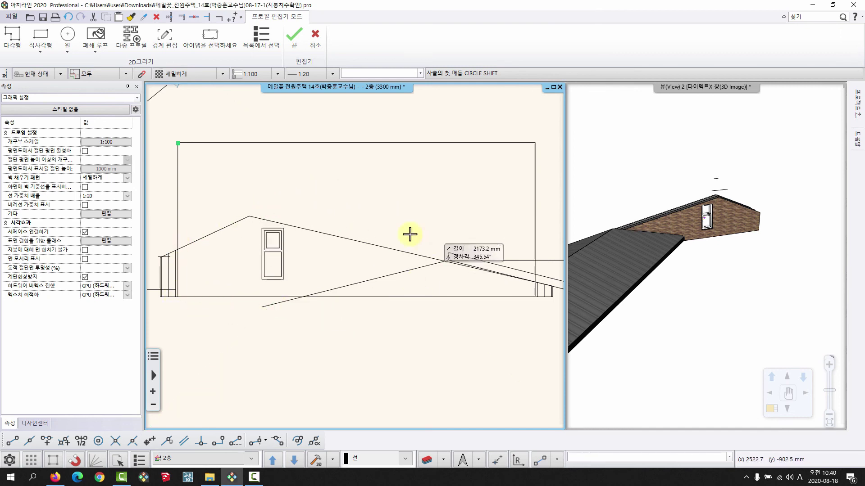
{"action": "left_click", "coordinate": [96, 50]}
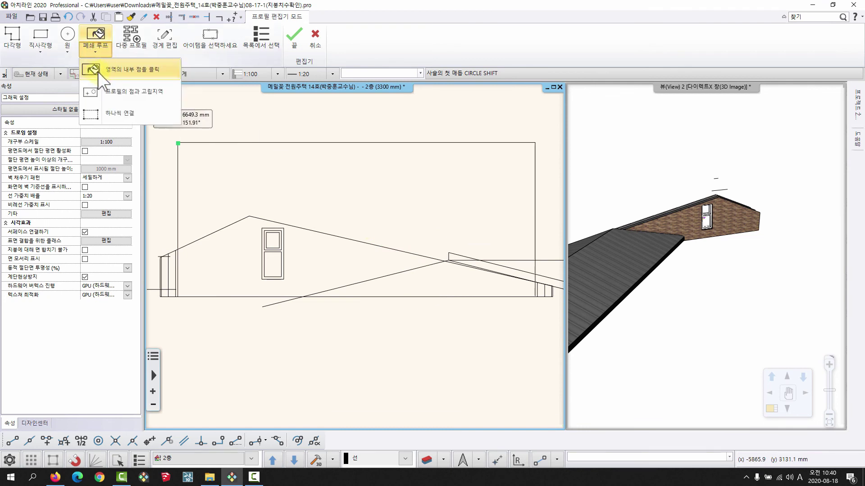
{"action": "left_click", "coordinate": [123, 67]}
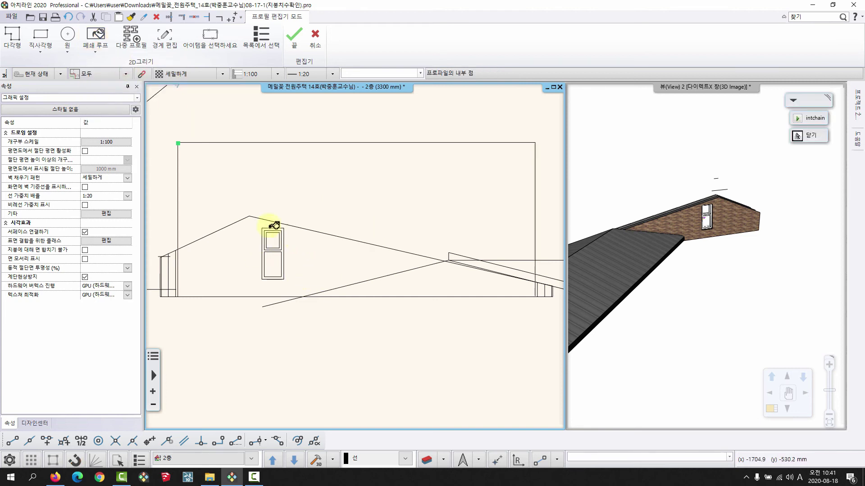
{"action": "left_click", "coordinate": [334, 256]}
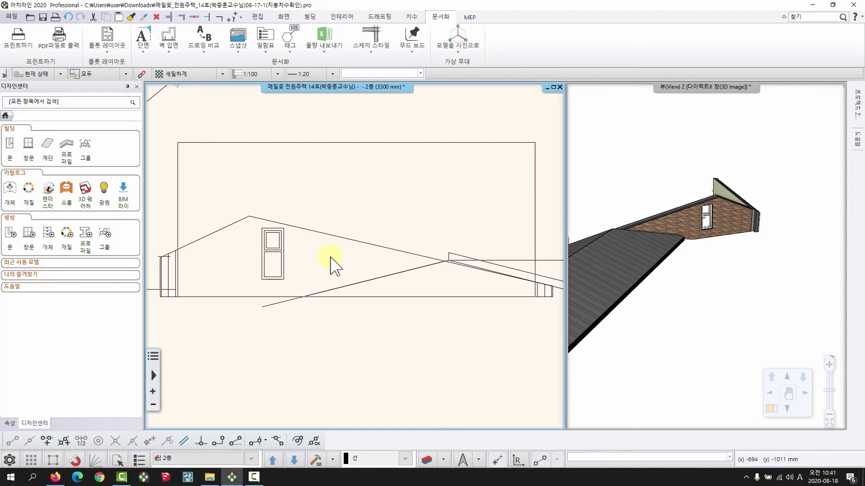
Step: Show the whole house in an enlarged 3D view and examine the cut outer wall above the staircase
{"action": "left_click_drag", "start_coordinate": [734, 245], "coordinate": [703, 225]}
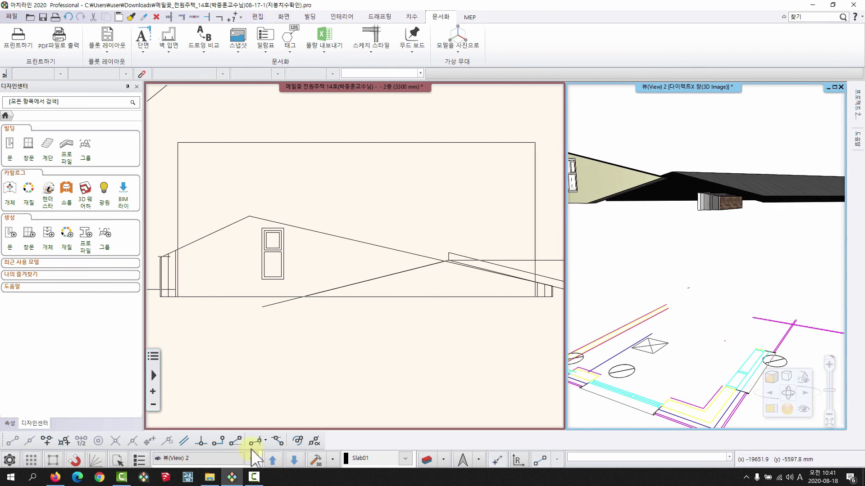
{"action": "left_click", "coordinate": [316, 459]}
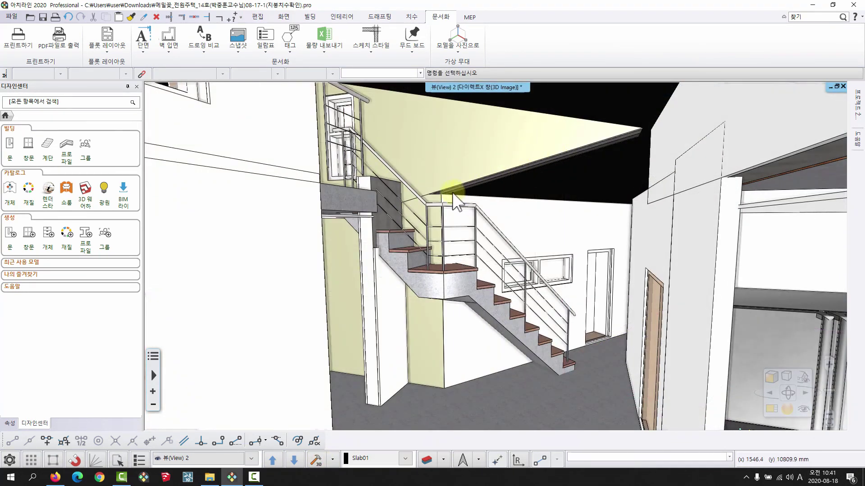
{"action": "left_click_drag", "start_coordinate": [576, 155], "coordinate": [555, 198]}
{"action": "mouse_move", "coordinate": [554, 188]}
{"action": "middle_mouse_down"}
{"action": "mouse_move", "coordinate": [532, 193]}
{"action": "mouse_move", "coordinate": [543, 194]}
{"action": "middle_mouse_up"}
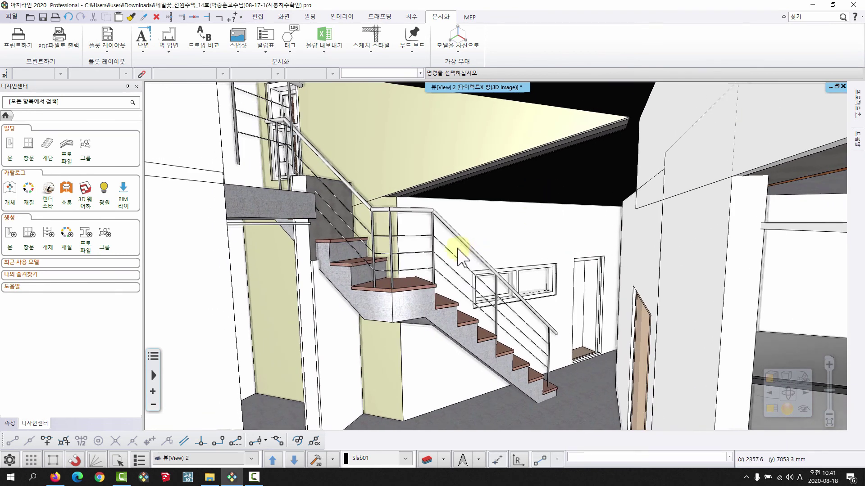
Step: Show the second-floor plan beside the 3D view and examine the pasted section drawing with the wall layout around its roof slope line
{"action": "key", "text": "F12"}
{"action": "left_click", "coordinate": [399, 248]}
{"action": "scroll", "coordinate": [419, 266], "scroll_direction": "down", "scroll_amount": 7}
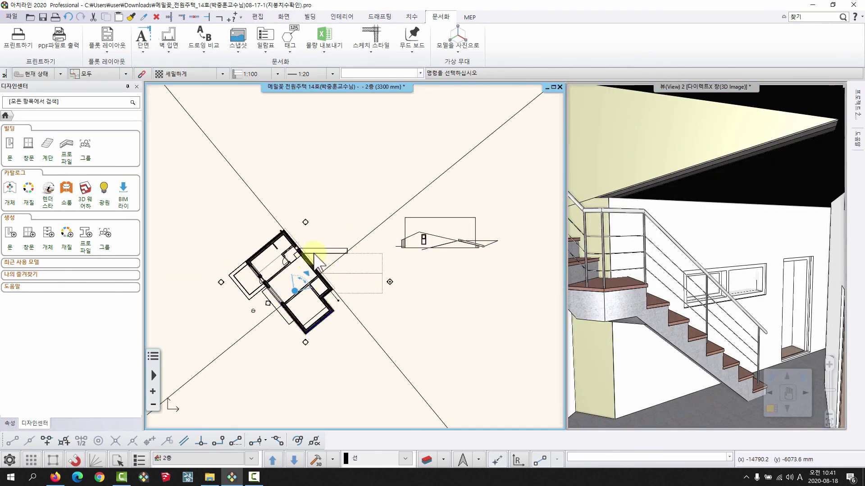
{"action": "scroll", "coordinate": [394, 255], "scroll_direction": "up", "scroll_amount": 4}
{"action": "middle_click_drag", "start_coordinate": [261, 266], "coordinate": [383, 247]}
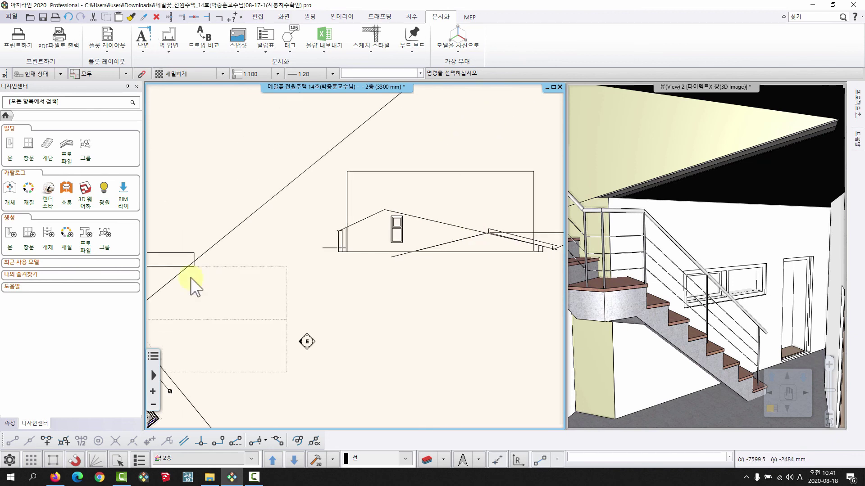
{"action": "middle_click_drag", "start_coordinate": [191, 284], "coordinate": [342, 247]}
{"action": "middle_click_drag", "start_coordinate": [534, 248], "coordinate": [468, 218]}
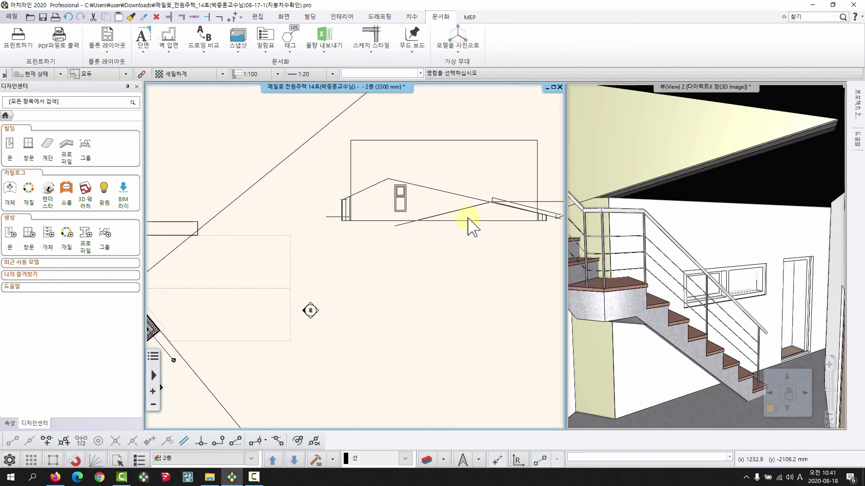
{"action": "scroll", "coordinate": [423, 241], "scroll_direction": "down", "scroll_amount": 2}
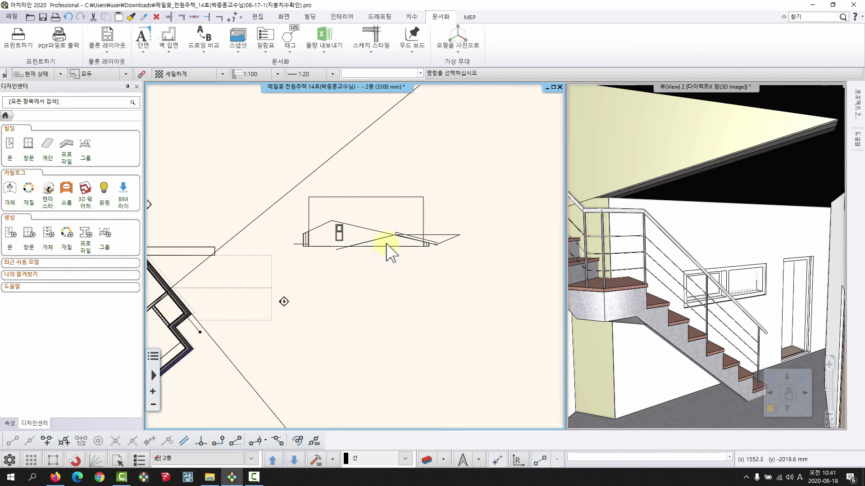
{"action": "middle_click_drag", "start_coordinate": [364, 256], "coordinate": [423, 243]}
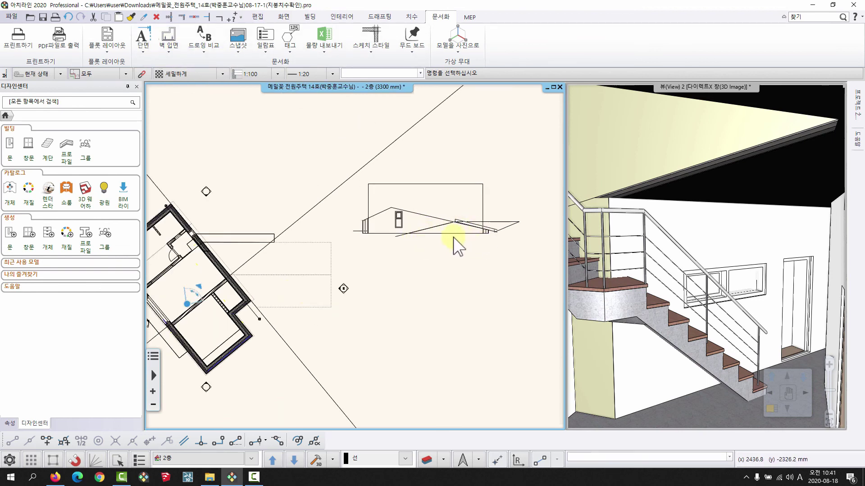
Step: Enlarge the 3D view again and inspect the sloped edge and the open gap above the staircase from slightly different angles
{"action": "left_click_drag", "start_coordinate": [744, 270], "coordinate": [761, 185]}
{"action": "left_click", "coordinate": [834, 87]}
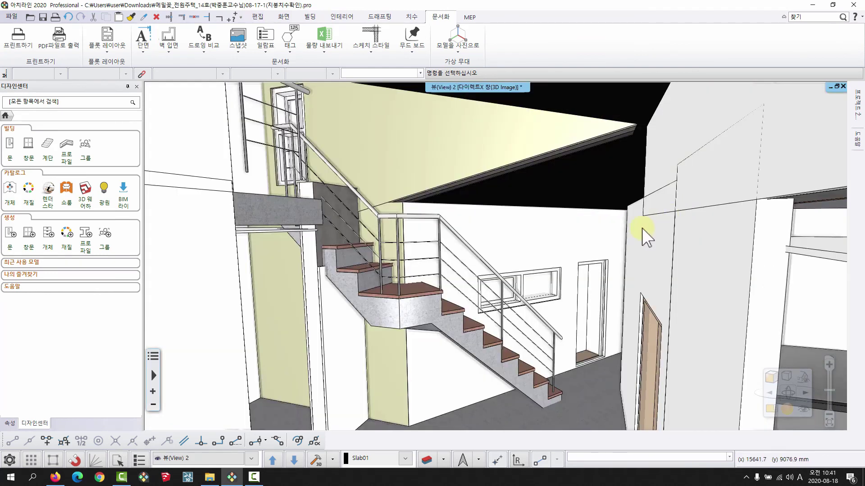
{"action": "left_click_drag", "start_coordinate": [535, 206], "coordinate": [493, 166]}
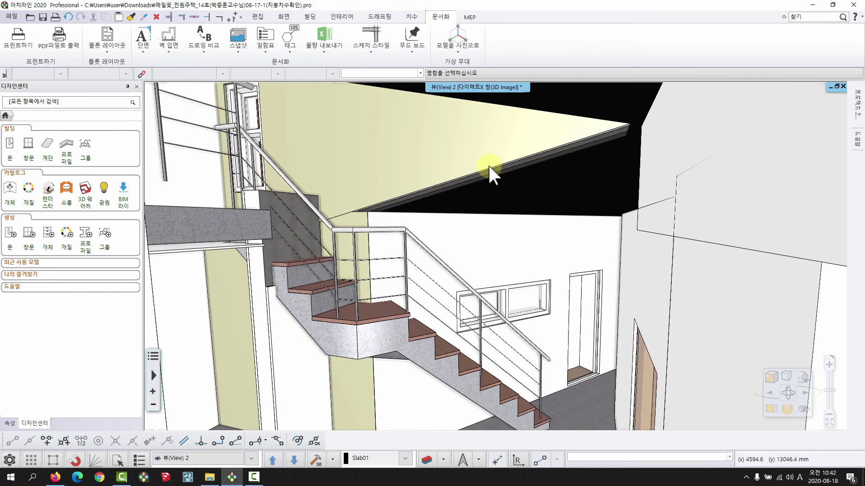
{"action": "left_click_drag", "start_coordinate": [489, 165], "coordinate": [484, 166]}
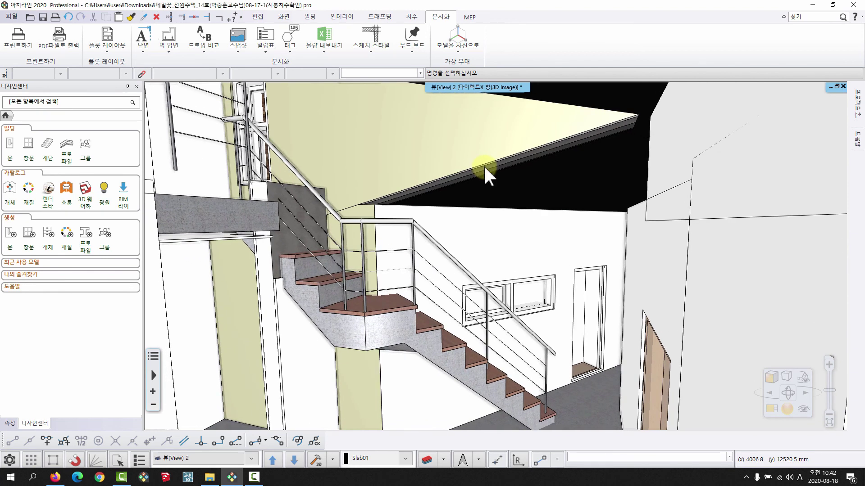